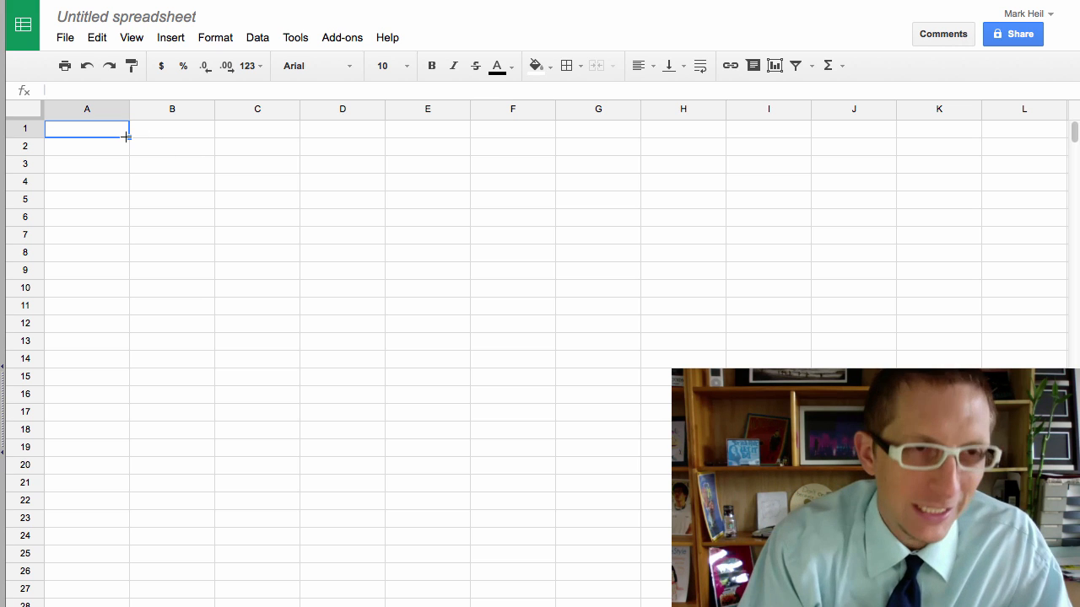
Step: Type 'Semester 1 Gradesheet' into A1 and select the heading text for copying
type("Semester ")
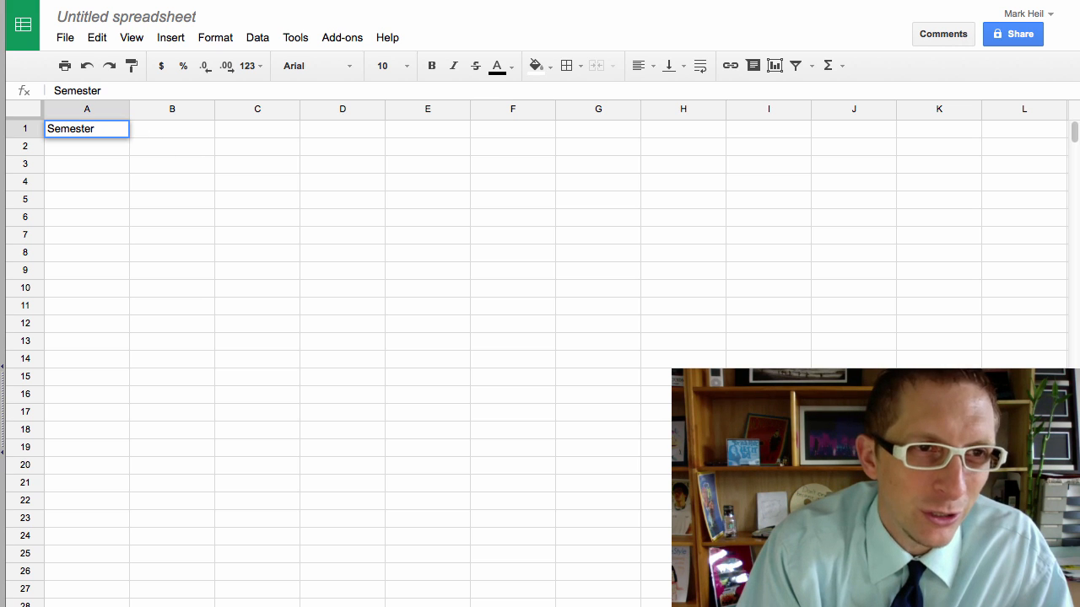
type("1 Grade")
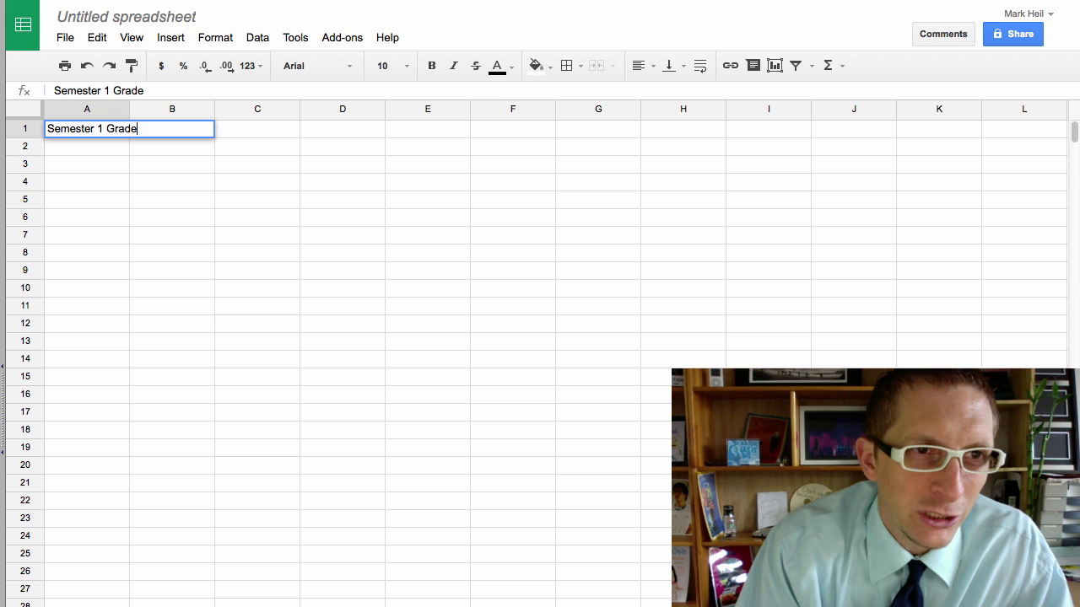
type("sheet")
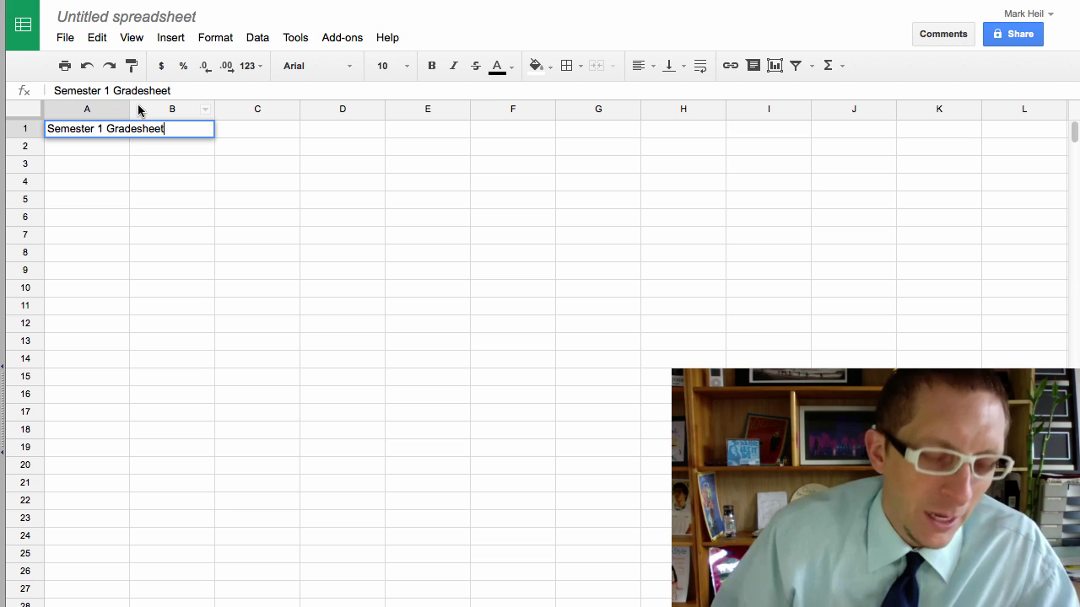
key("ctrl+a")
key("ctrl+c")
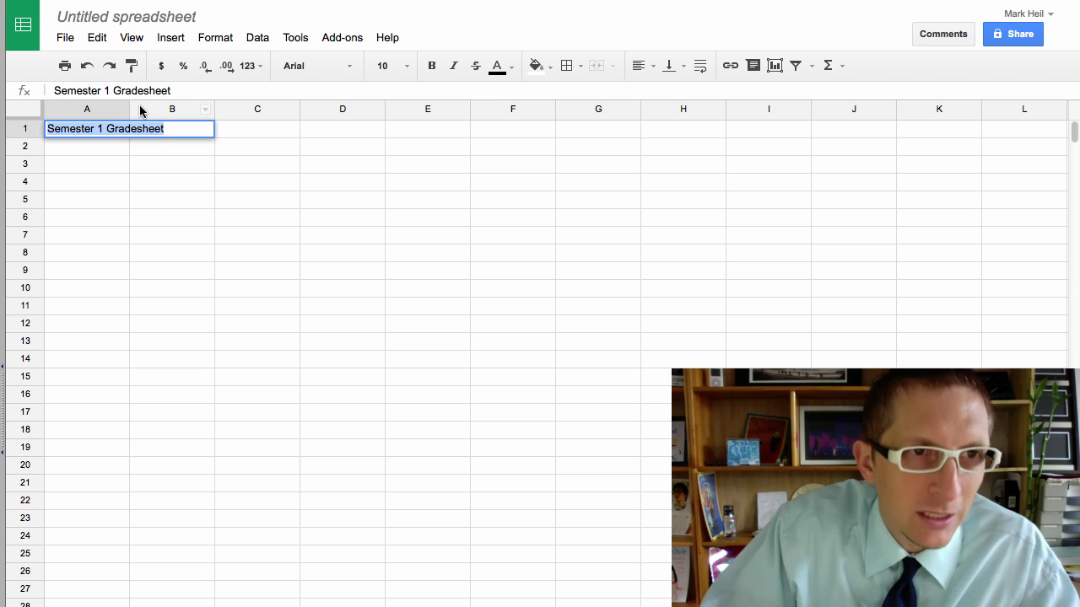
Step: Rename the file to 'Gradesheet Tutorial' by pasting the heading and editing it
left_click(93, 17)
key("ctrl+v")
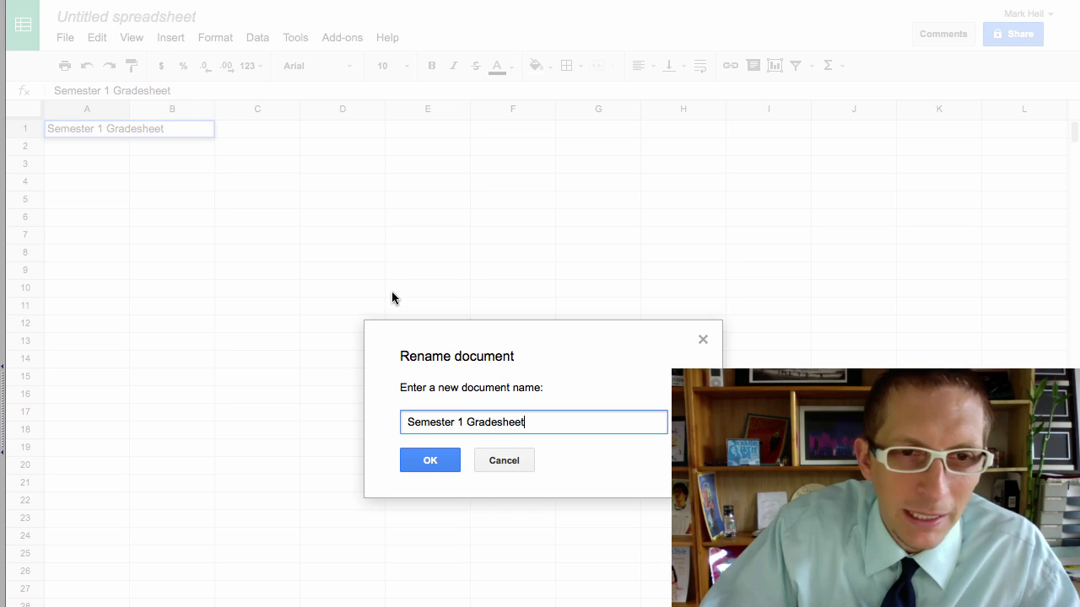
left_click_drag(466, 422, 393, 419)
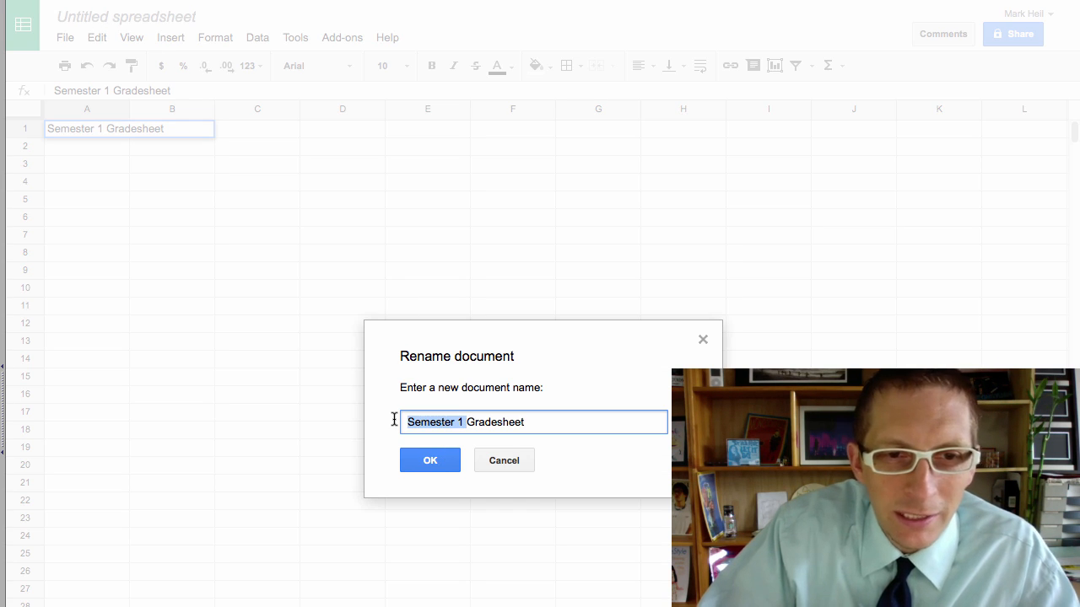
key("BackSpace")
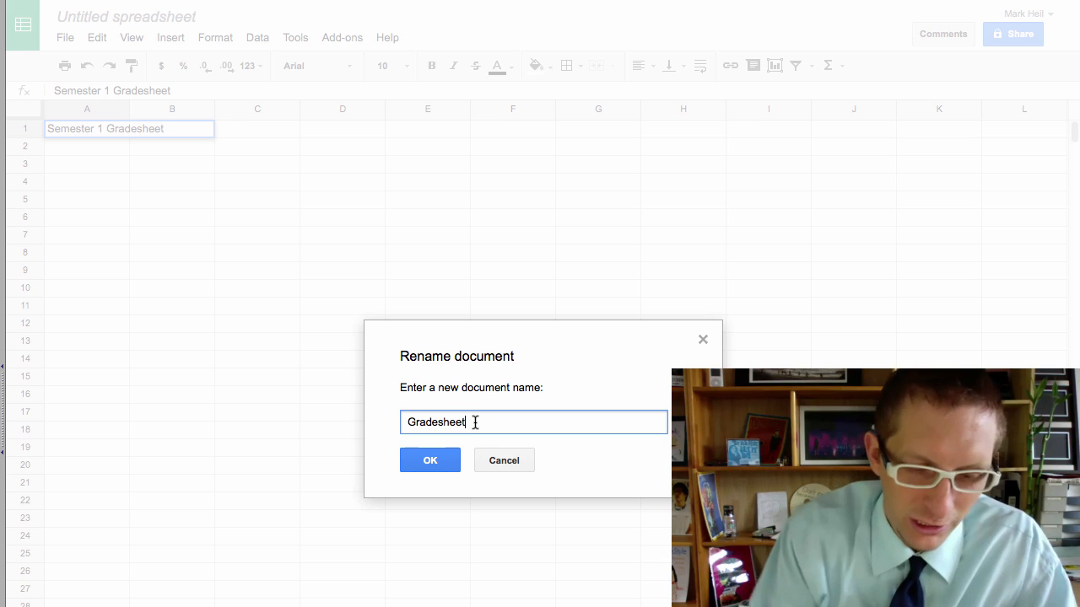
type("Tutorial")
key("Return")
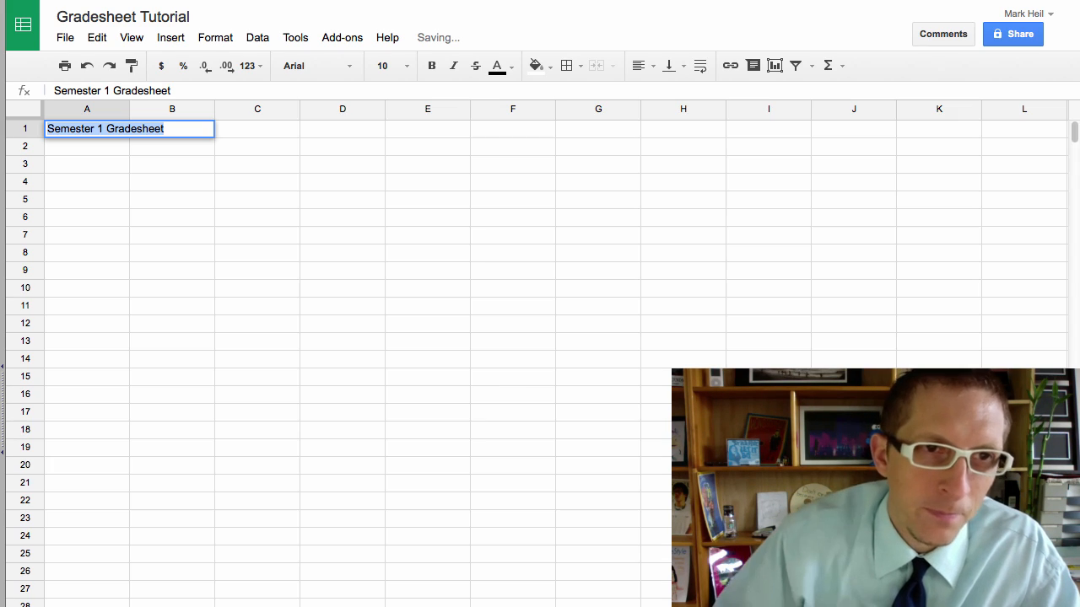
Step: Enter the student's name in cell A2
left_click(173, 219)
left_click(65, 151)
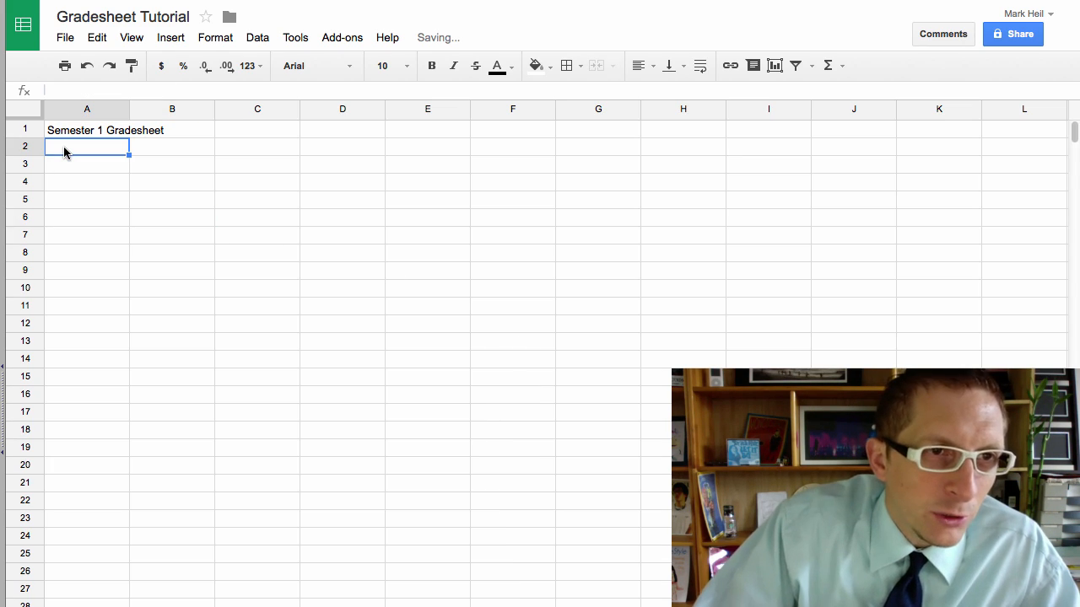
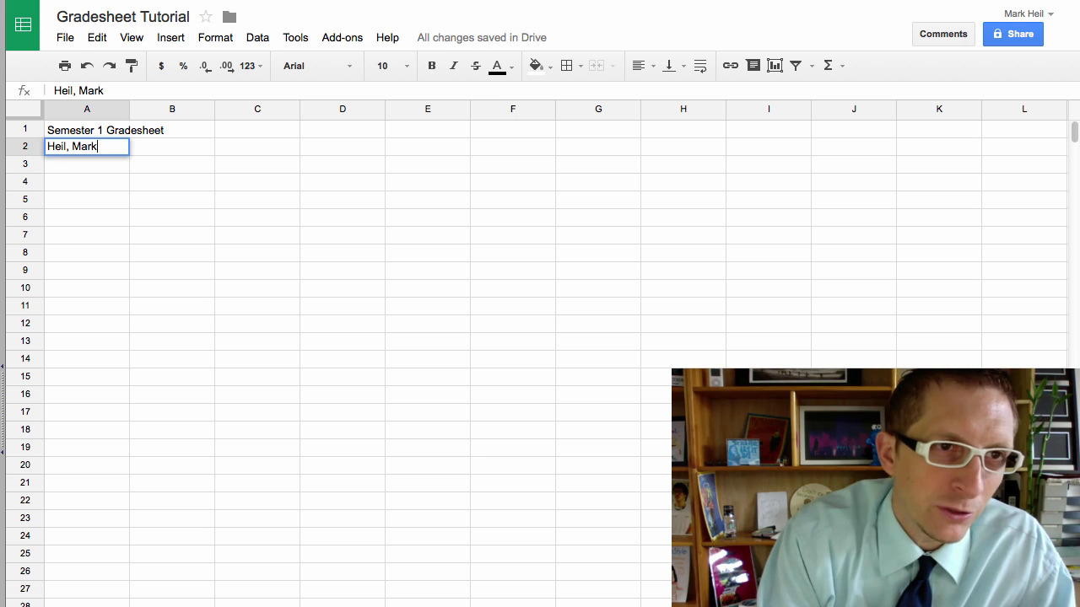
key("Return")
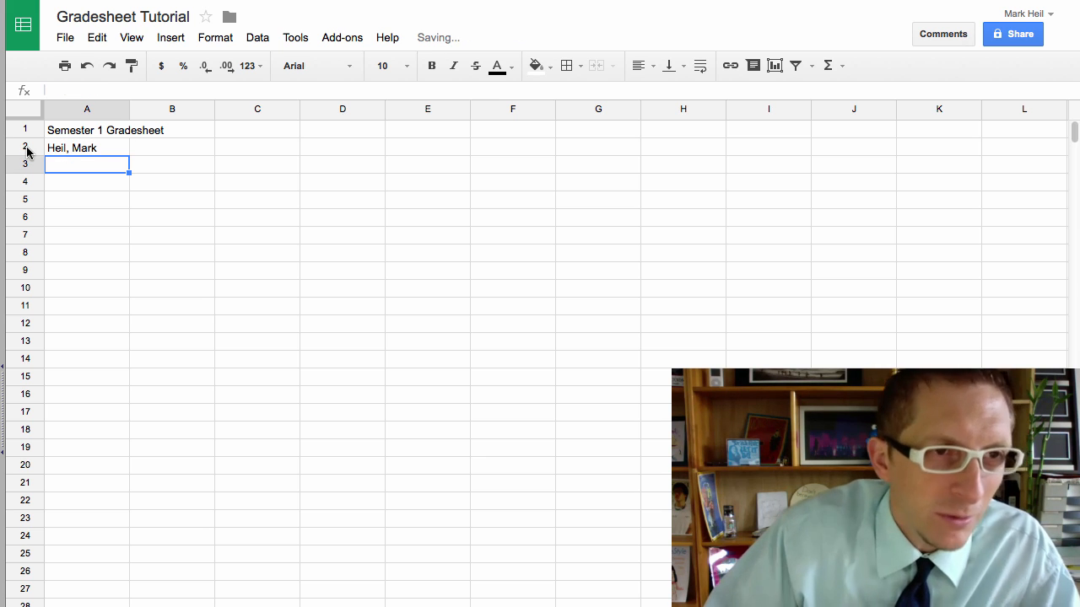
Step: Enter quiz headers QU1 in B4 and QU2 in C4
left_click(58, 187)
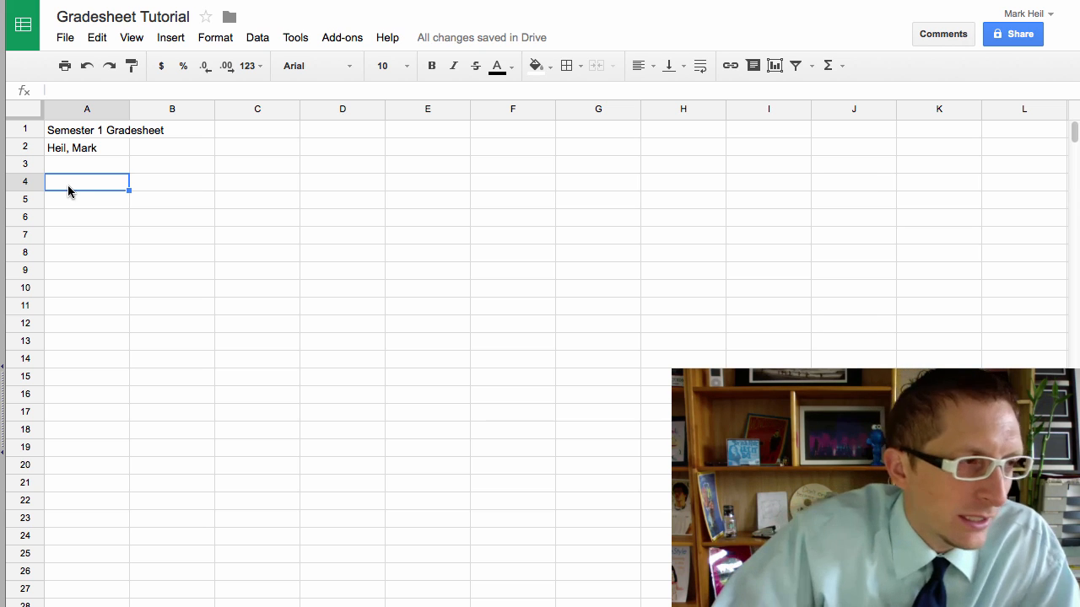
left_click(154, 182)
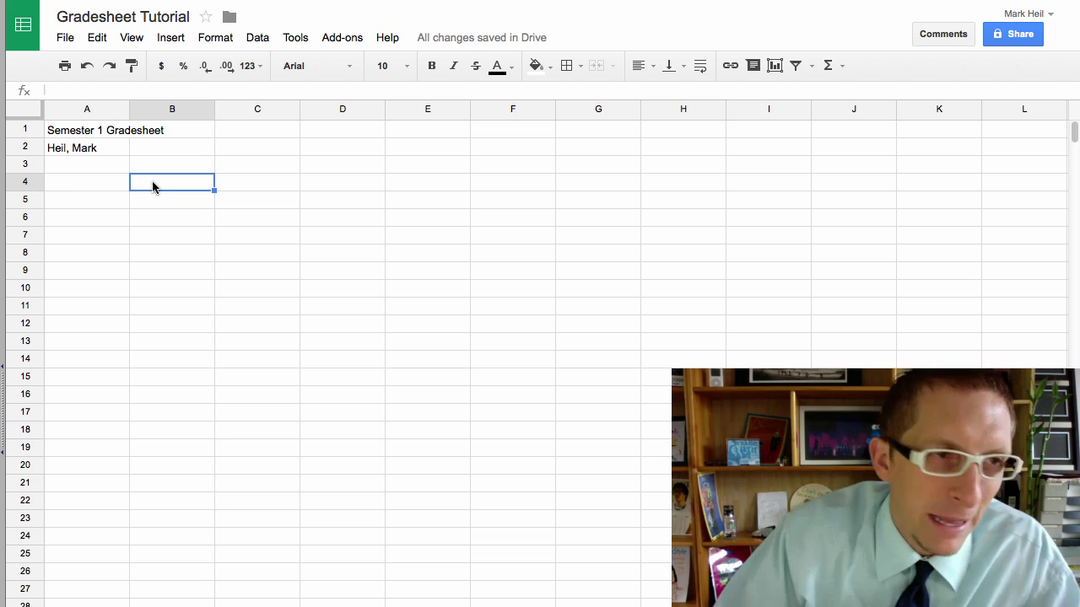
type("QU")
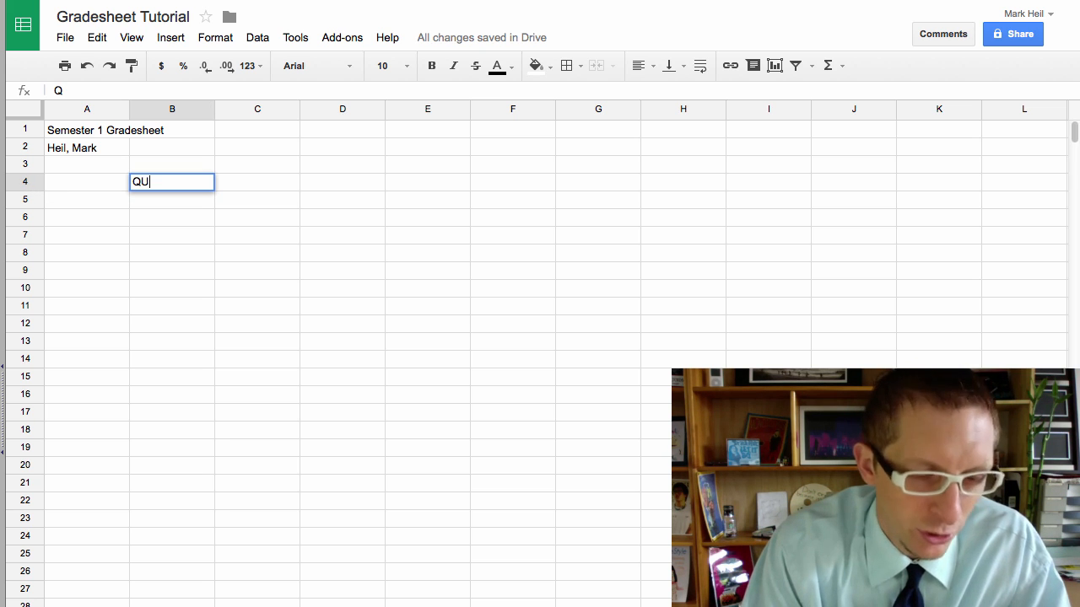
type("1")
key("Tab")
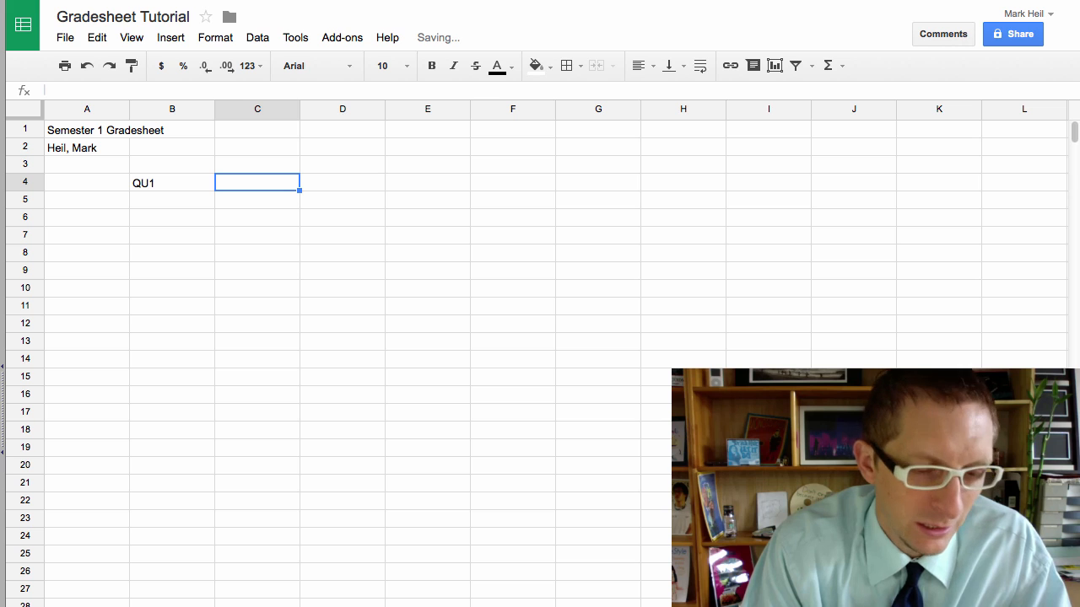
type("QU@")
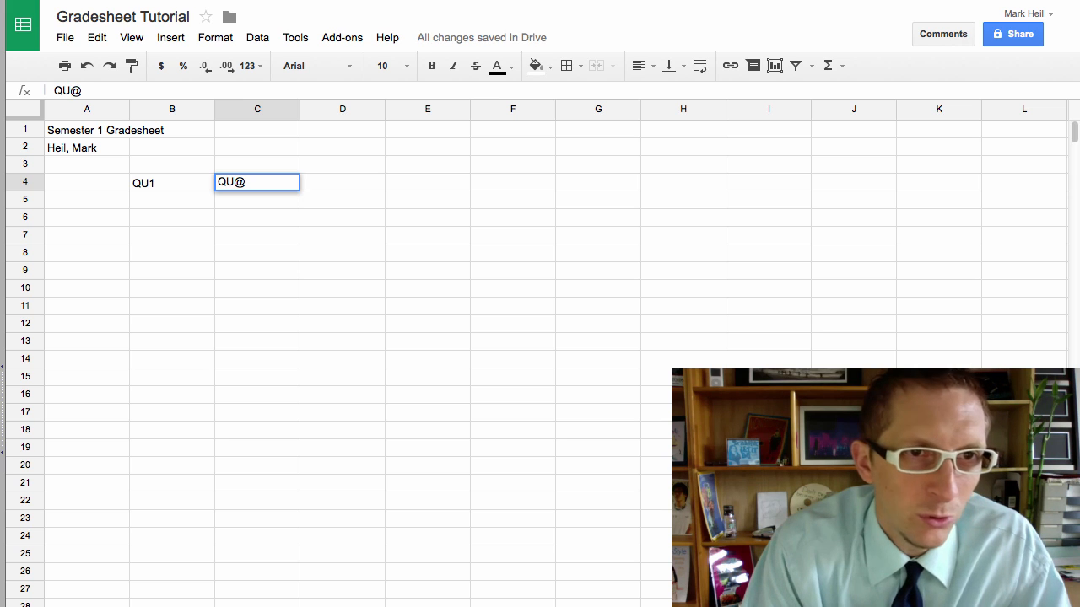
key("BackSpace")
type("2")
key("Return")
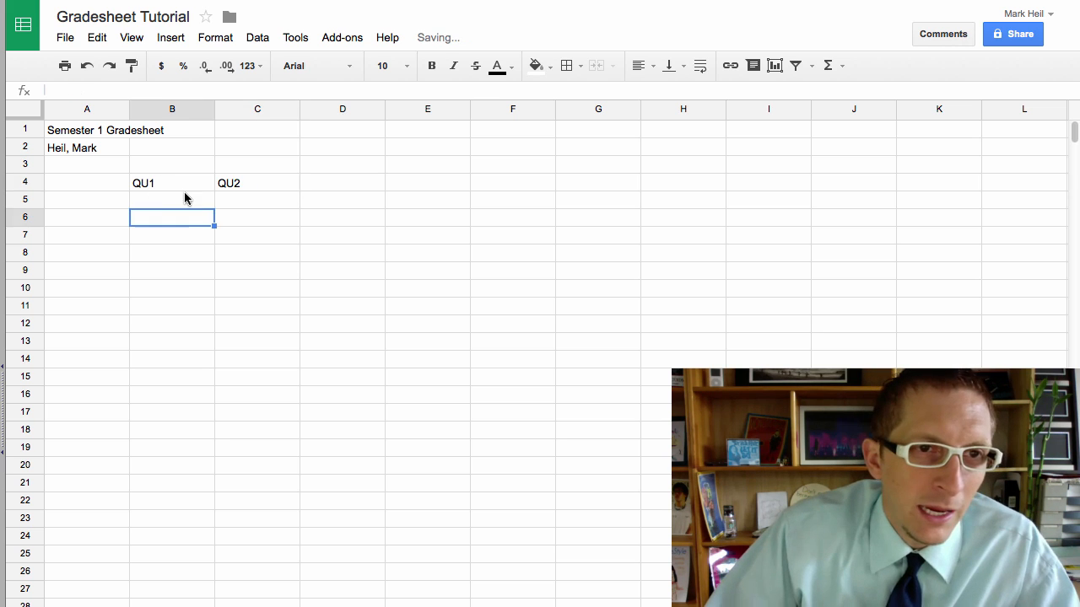
Step: Try filling the quiz headers across to G4, then undo the fill
left_click_drag(184, 189, 225, 190)
left_click_drag(300, 190, 560, 199)
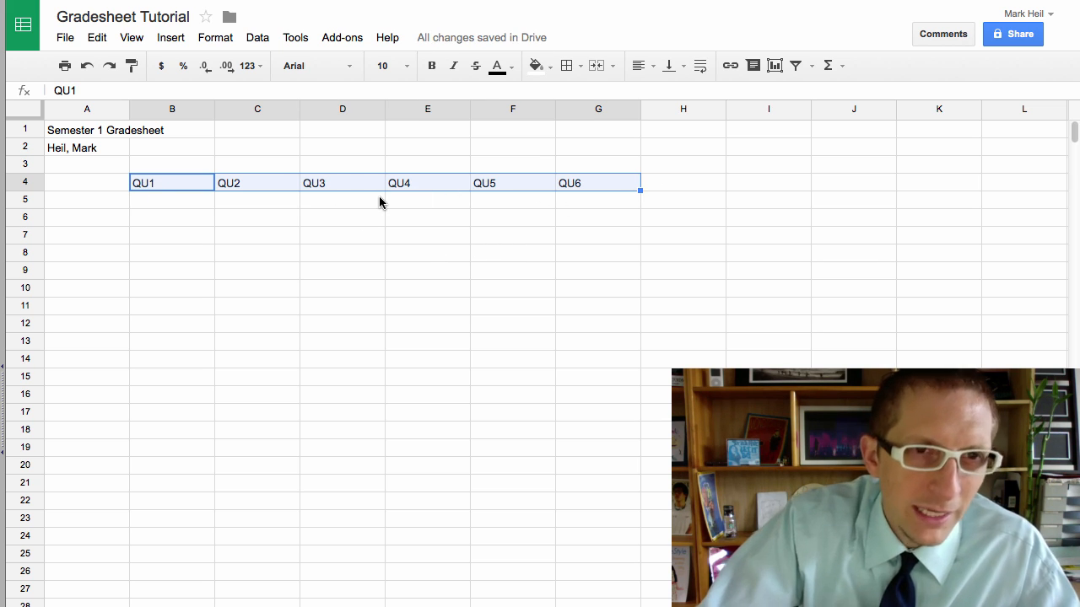
key("ctrl+z")
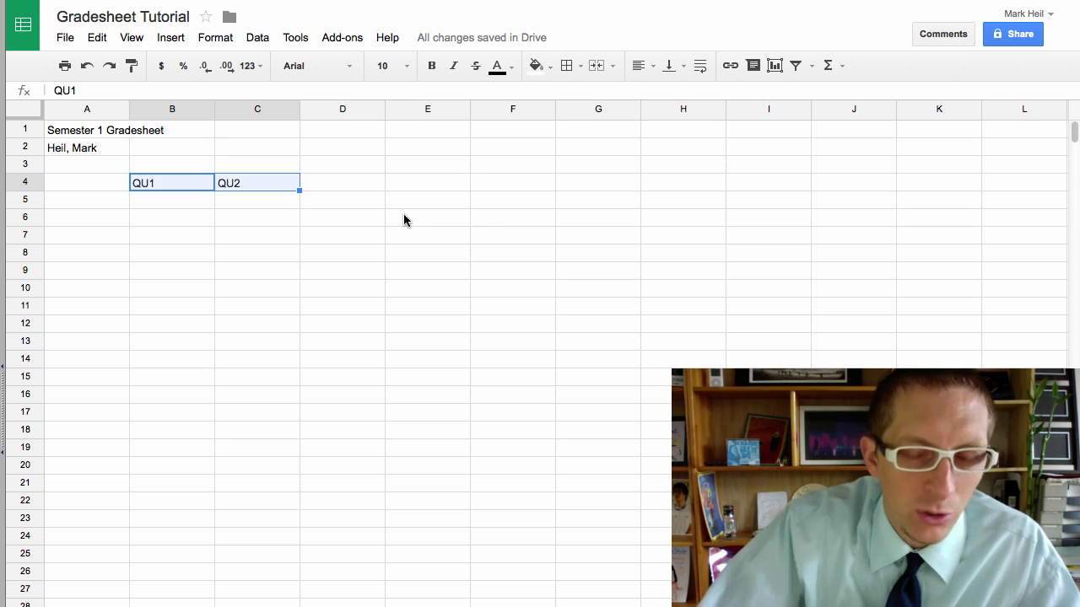
left_click(238, 236)
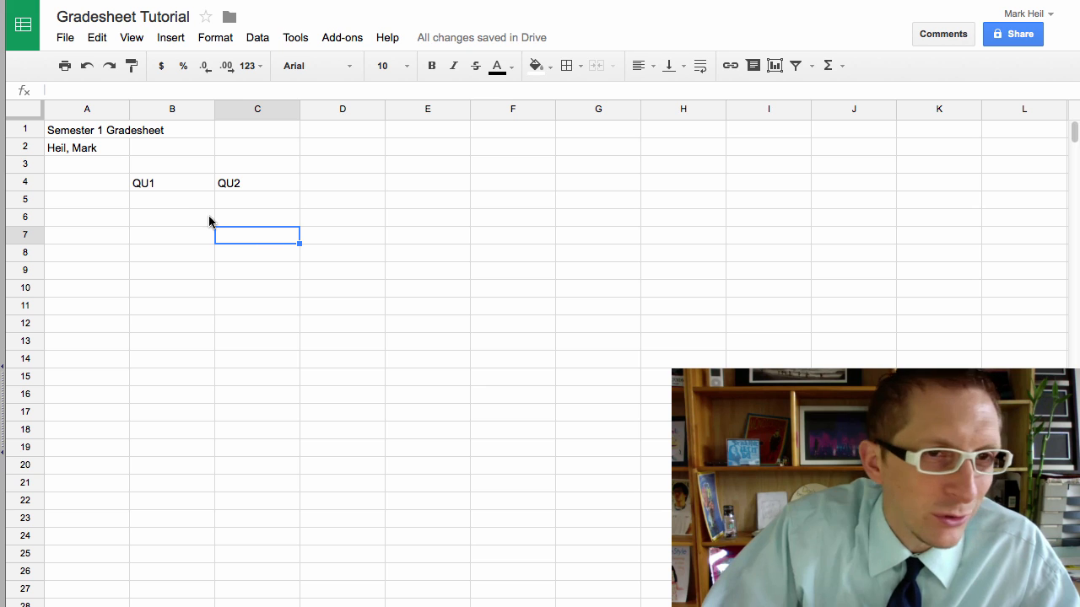
left_click(116, 199)
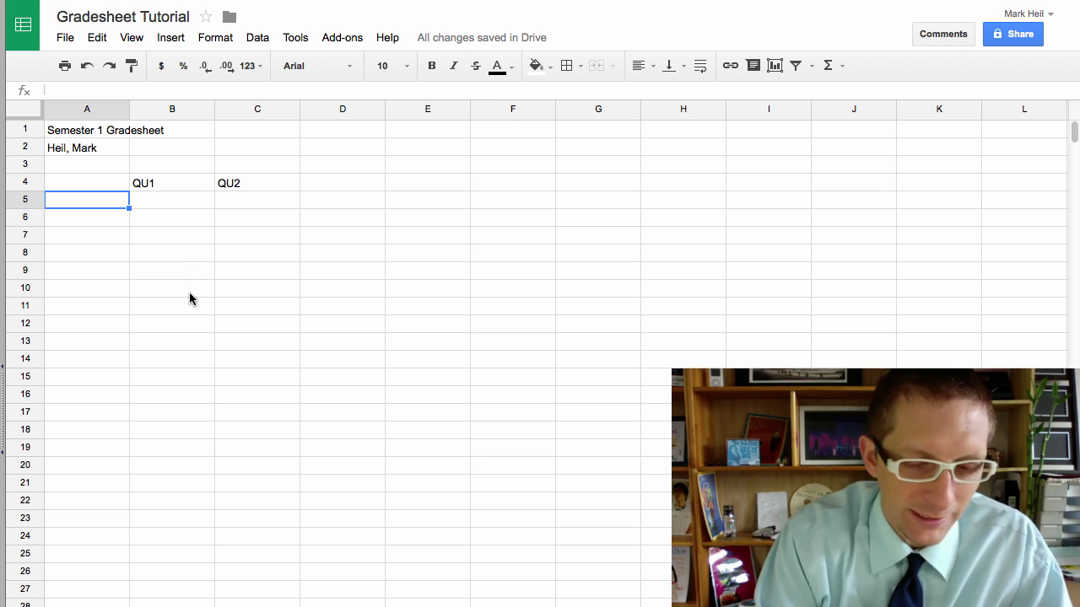
Step: List the subjects Alebra 1, World History, Spanish 1 and Computer down A5:A8
type("A")
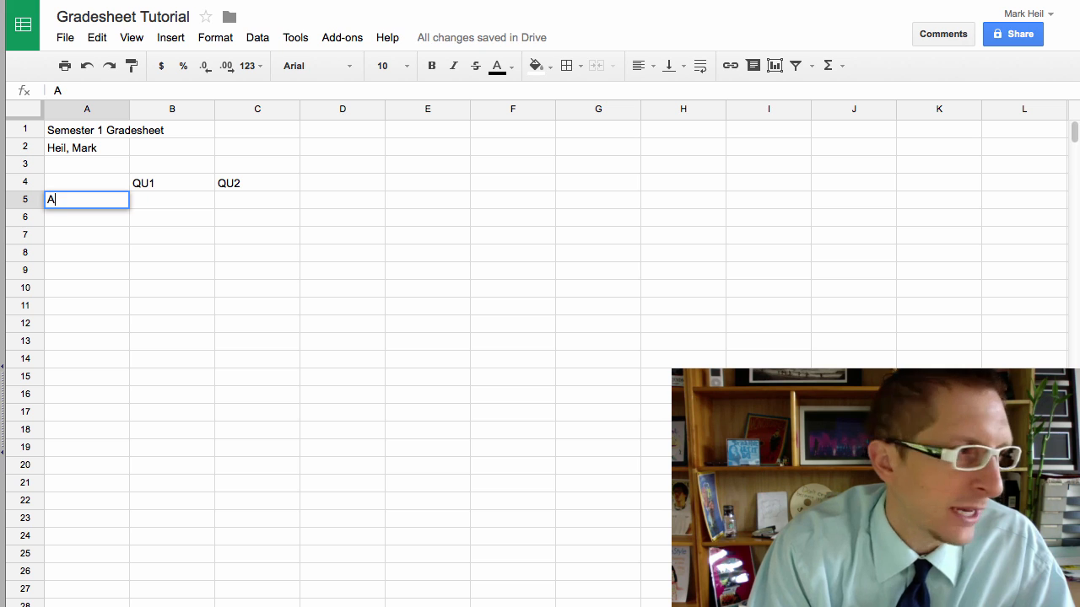
type("leb")
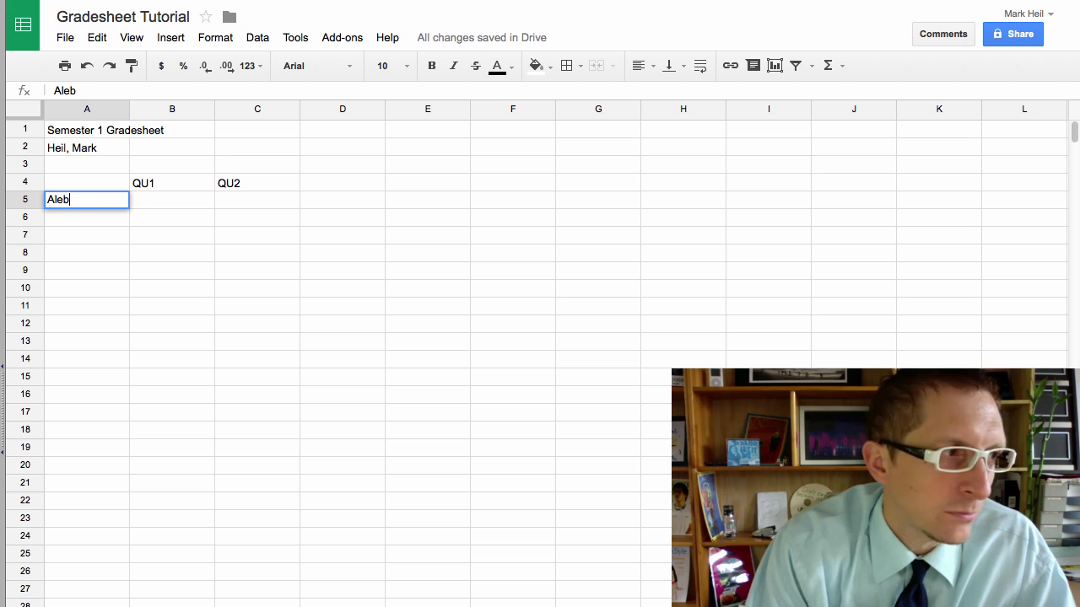
type("ra 1")
key("Return")
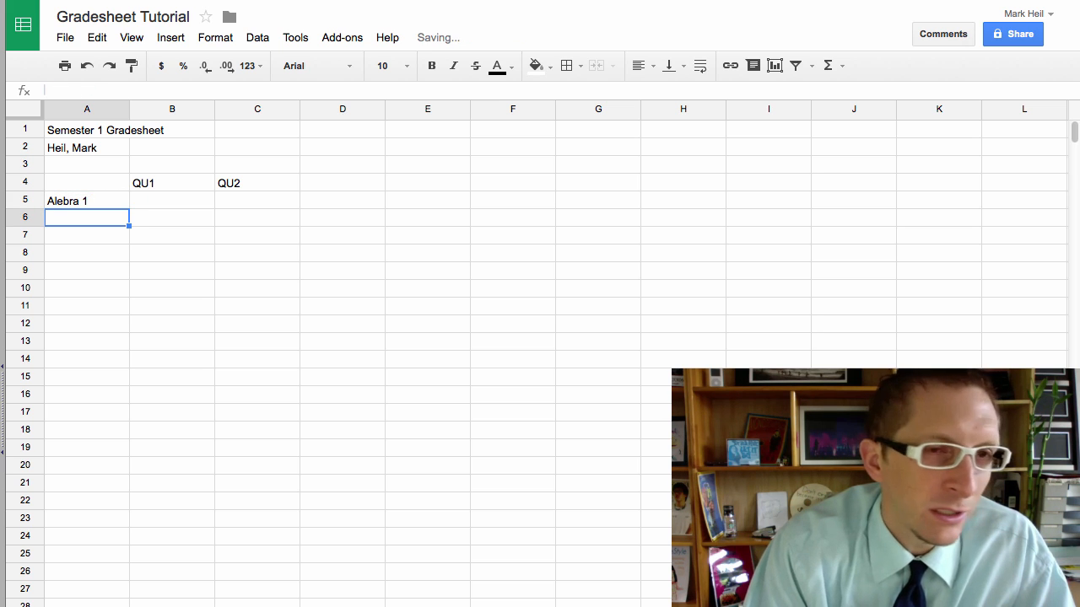
type("World History")
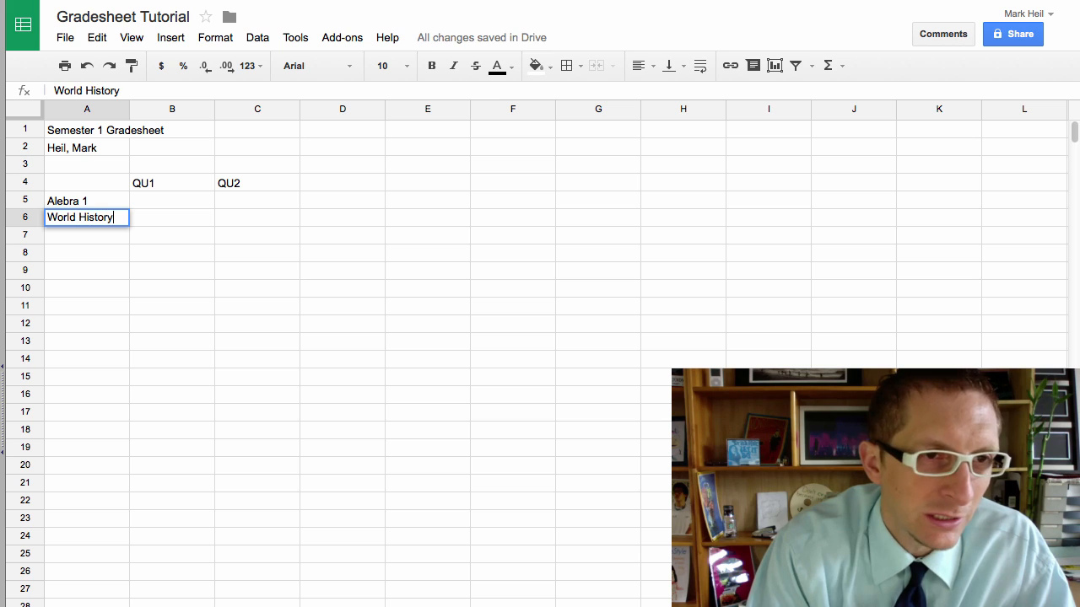
key("Return")
type("Spanish 1")
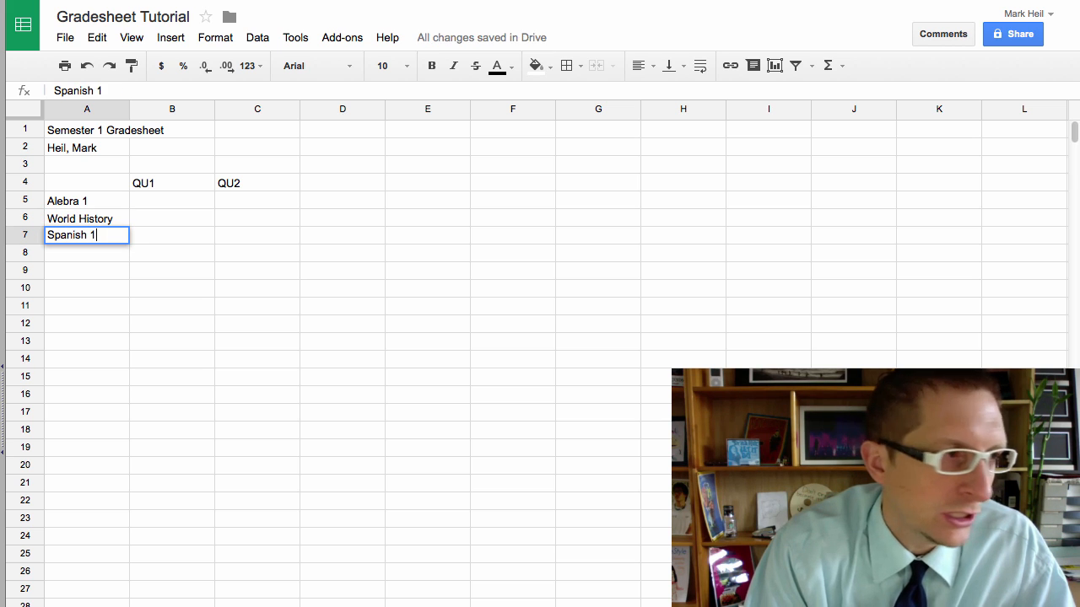
key("Return")
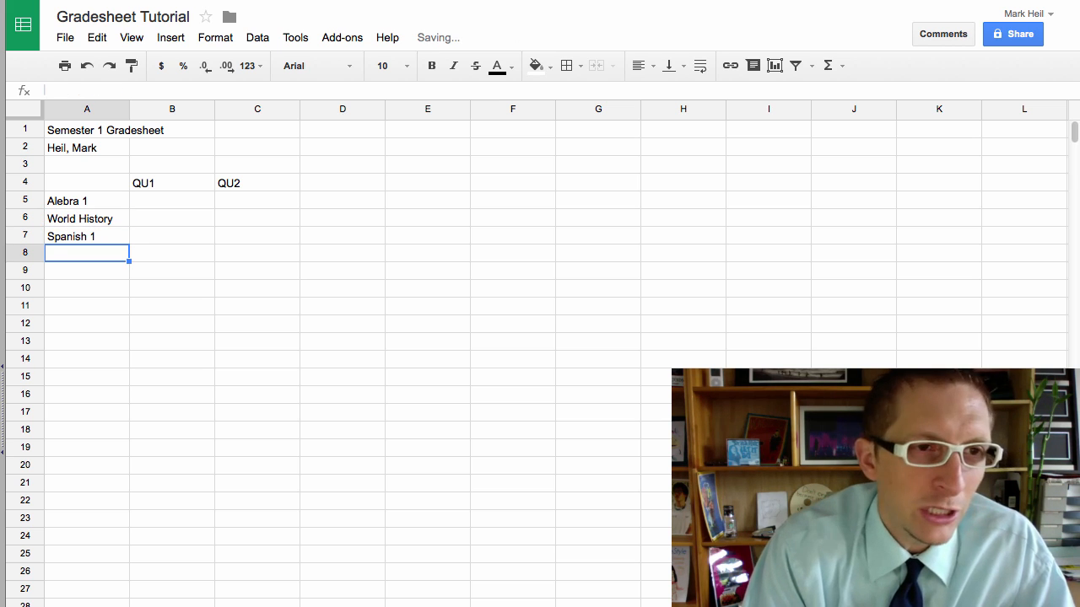
type("Computer")
key("Return")
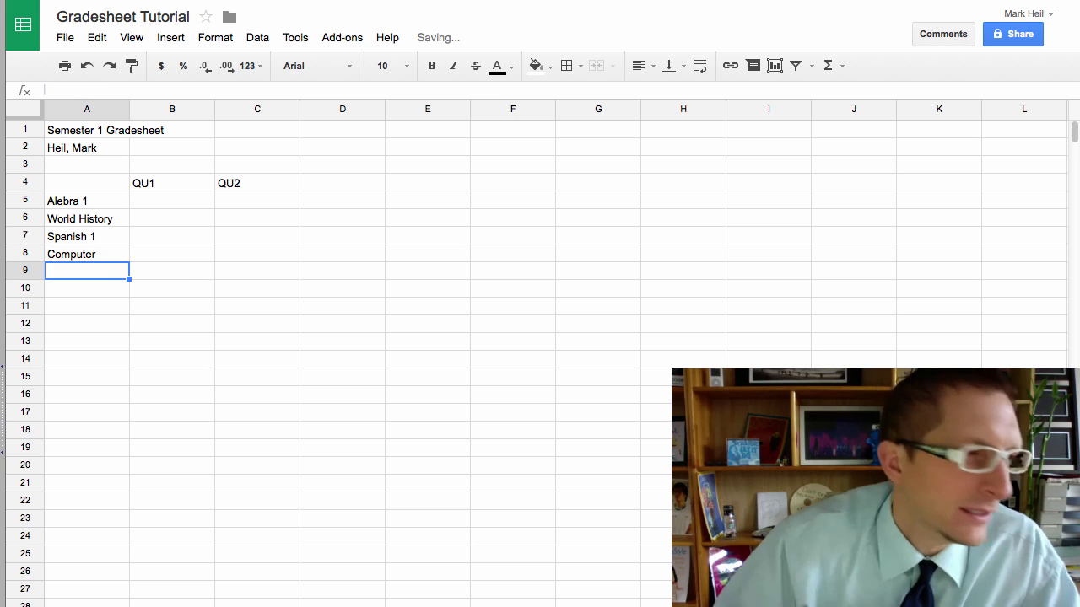
left_click(176, 201)
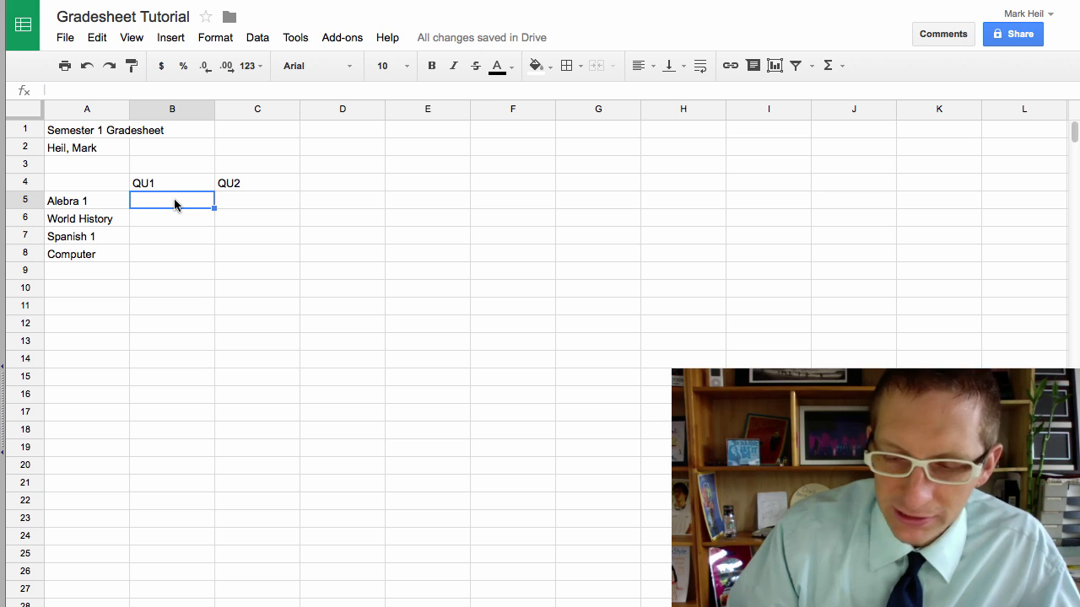
Step: Enter 0.95 in B5, then select the grade cells B5:C8
type(".95")
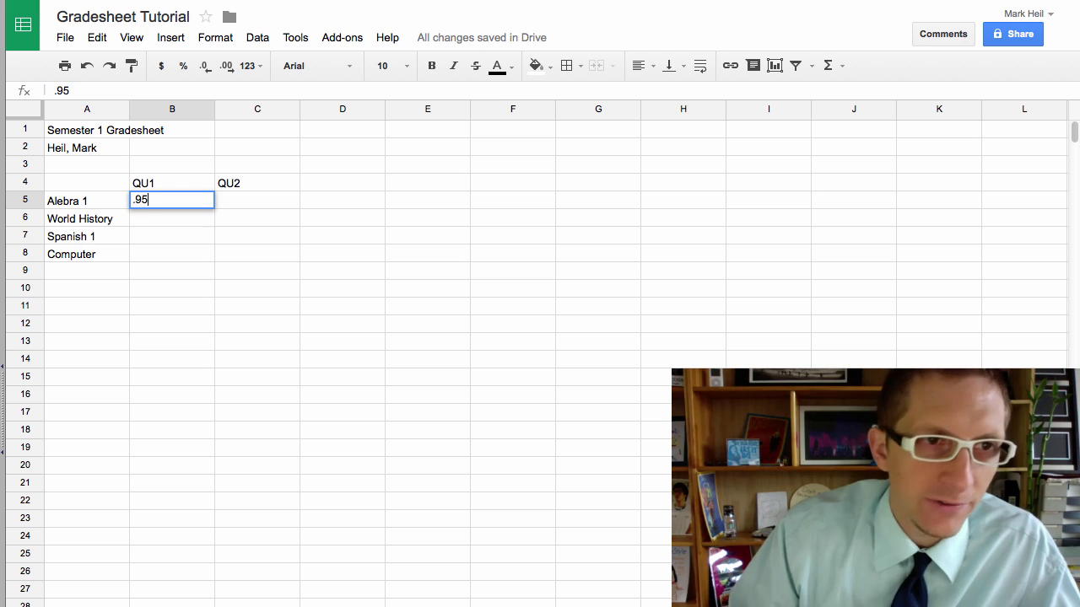
key("Return")
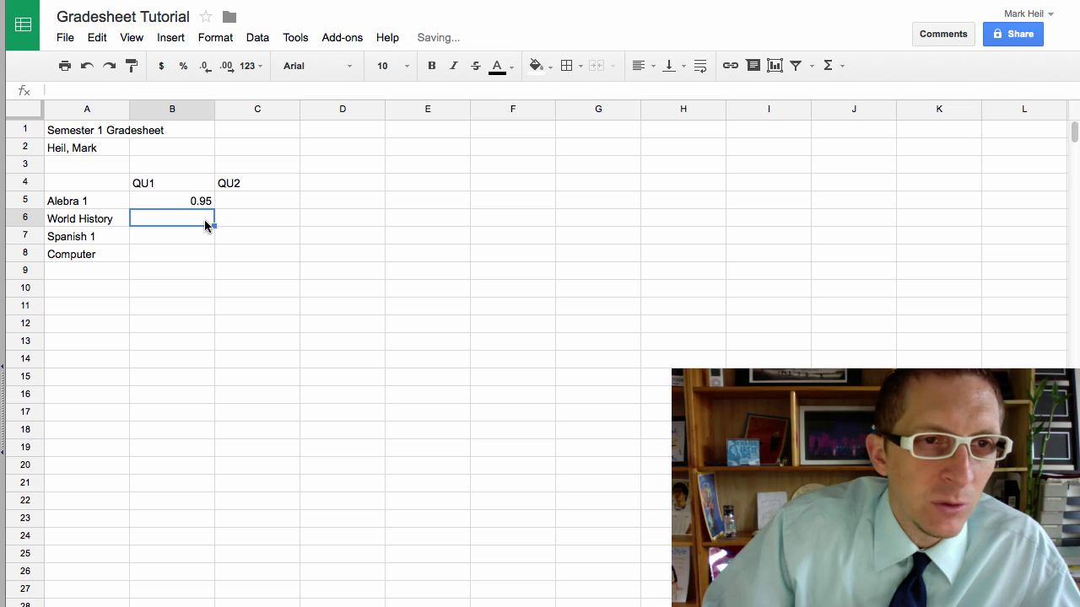
left_click_drag(162, 198, 241, 253)
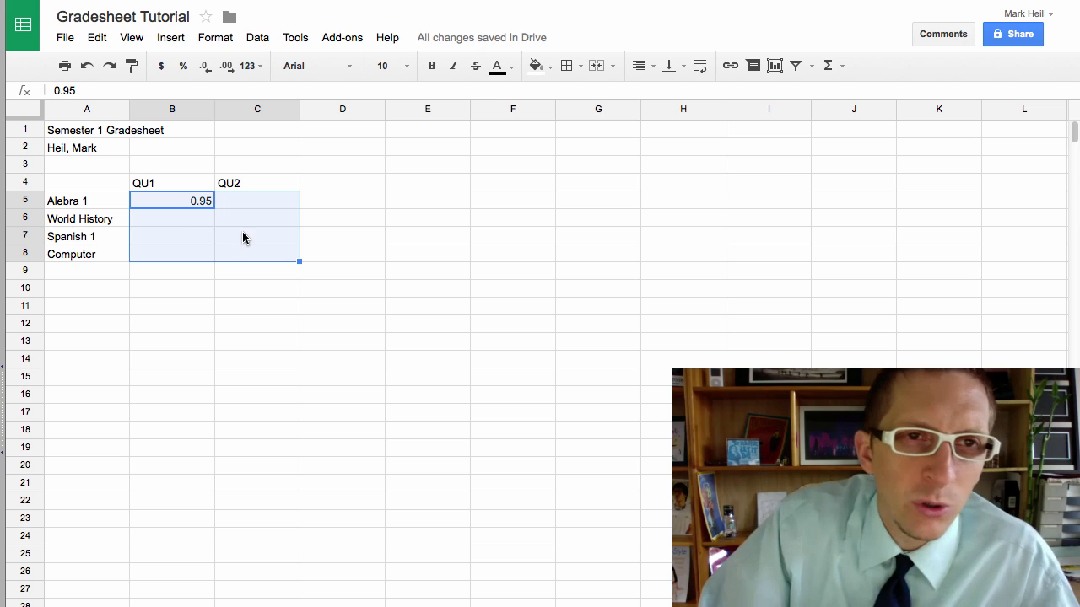
Step: Format the grade cells B5:C8 as Percent
left_click(259, 38)
mouse_move(221, 40)
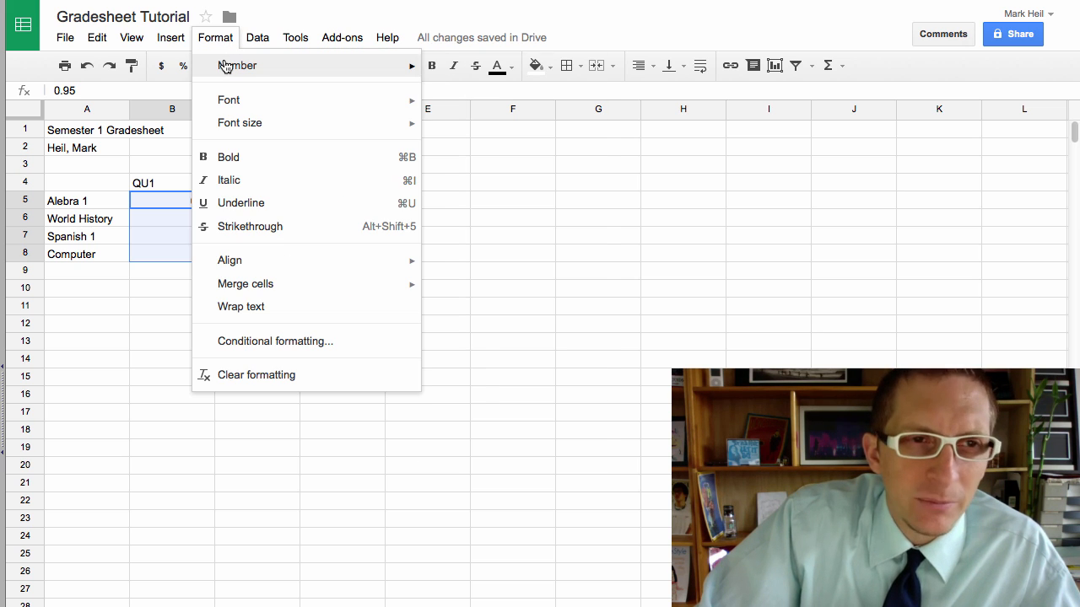
mouse_move(226, 66)
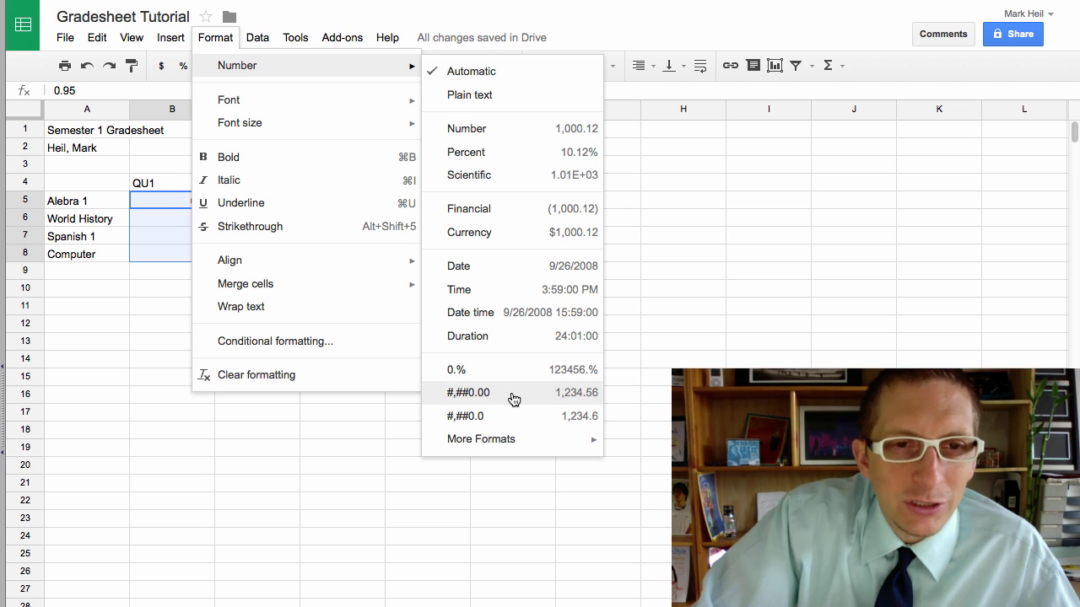
left_click(513, 151)
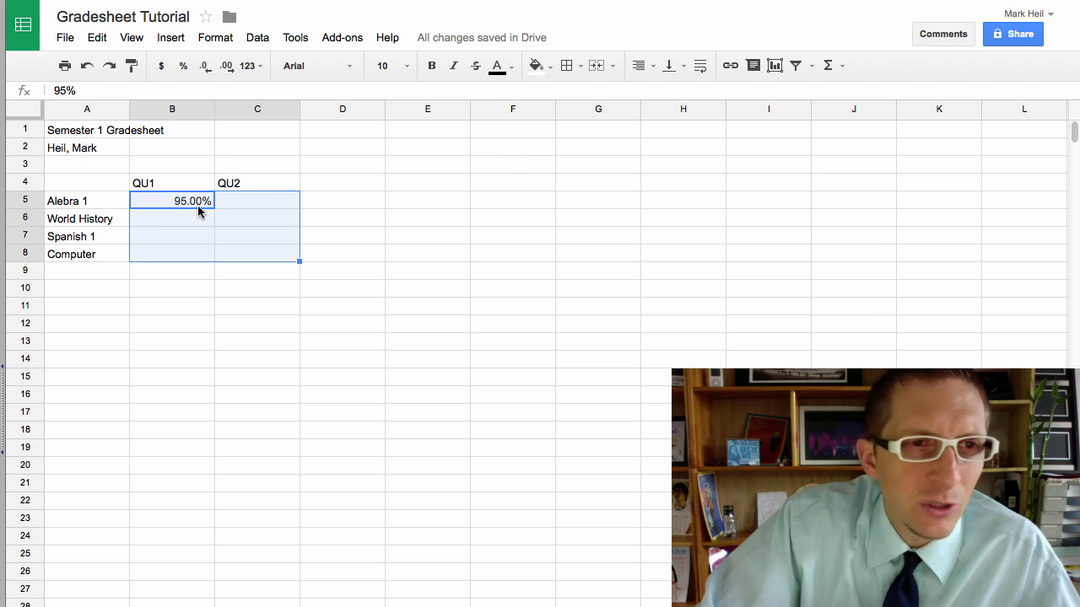
Step: Open the custom number format editor for the grade cells
left_click(222, 39)
mouse_move(258, 73)
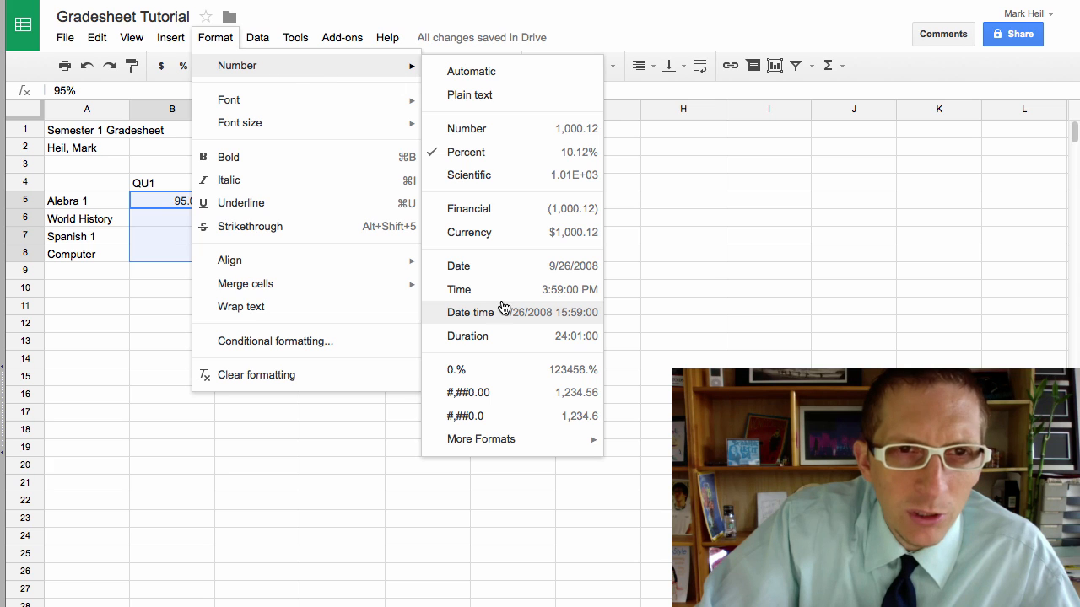
mouse_move(506, 443)
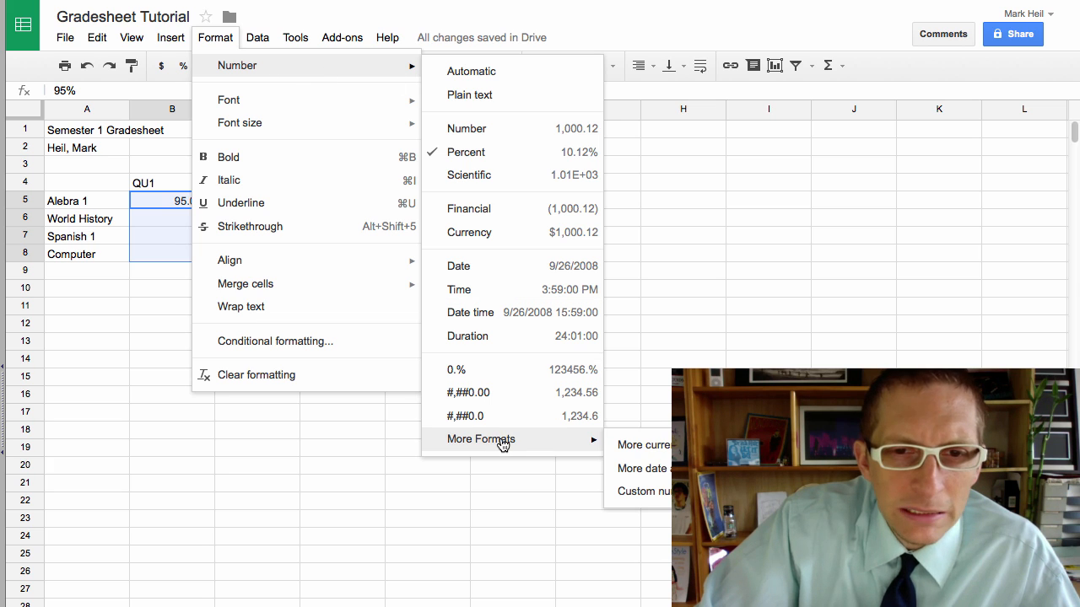
left_click(667, 499)
Step: Change the grade format pattern from 0.00% to 0% and apply it
left_click(404, 245)
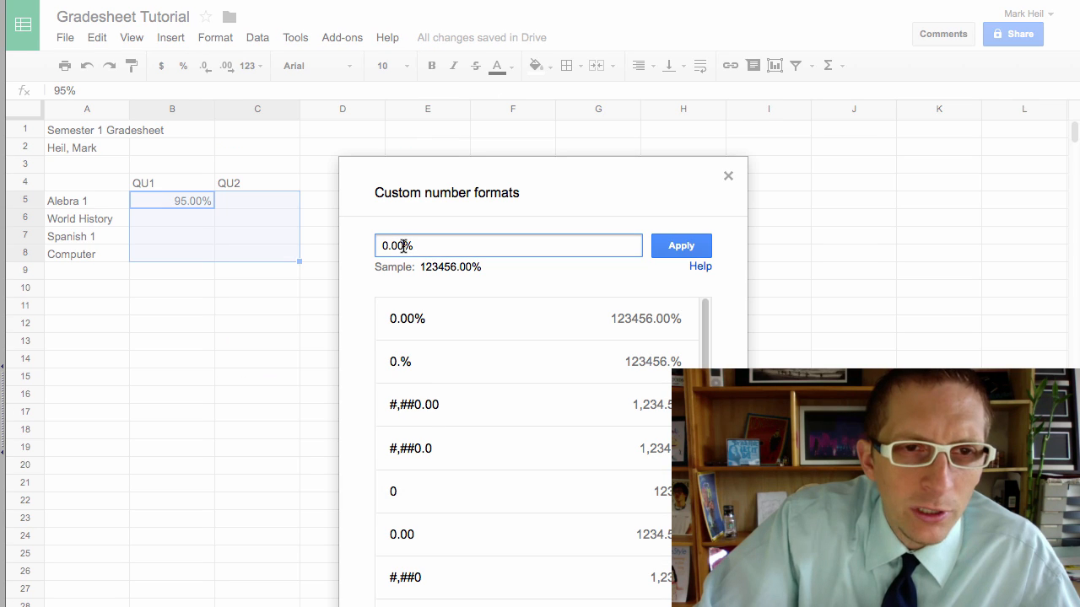
key("BackSpace")
key("BackSpace")
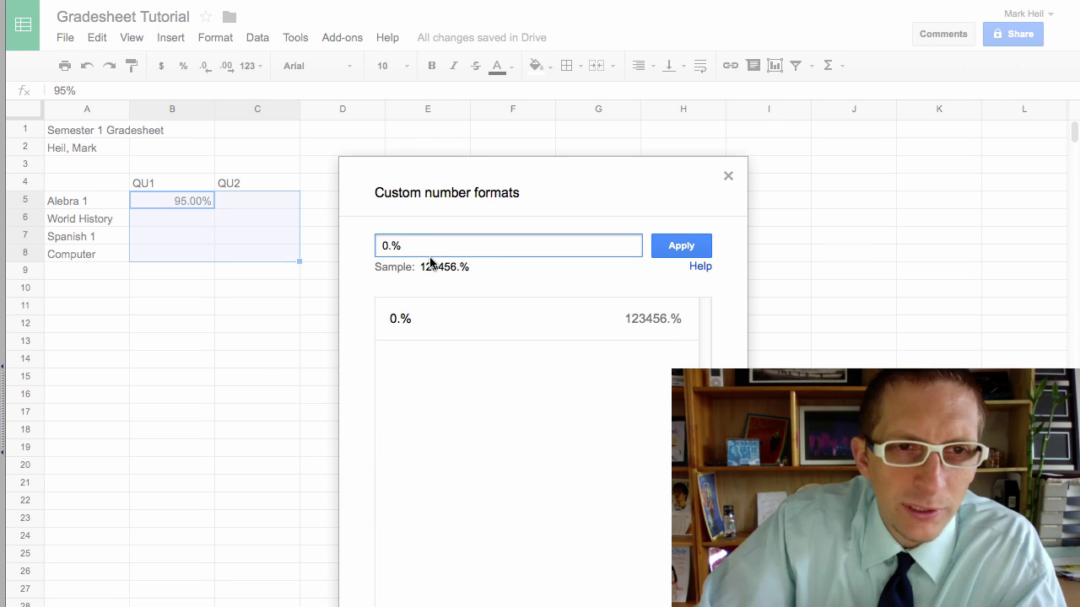
key("BackSpace")
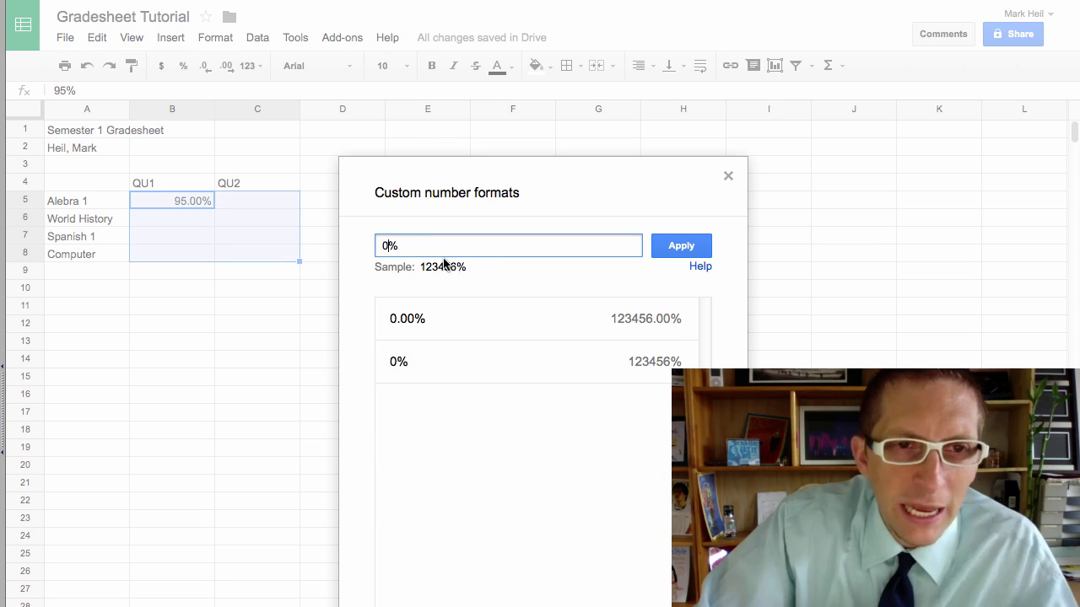
left_click(677, 247)
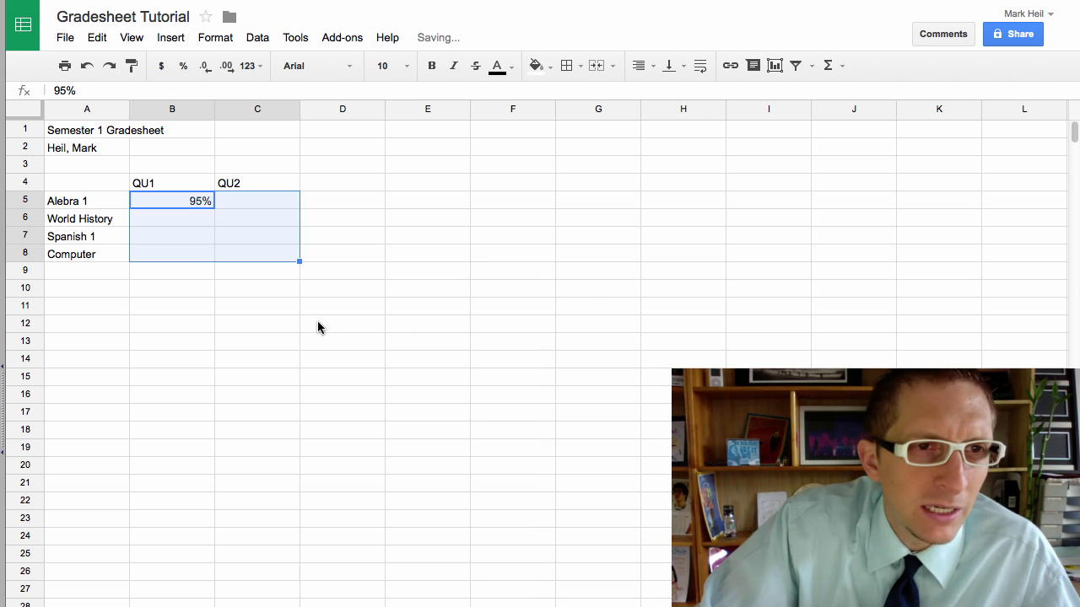
Step: Enter QU1 grades 88%, 91% and 99% in B6:B8, clearing a stray 88 from E6
left_click(198, 218)
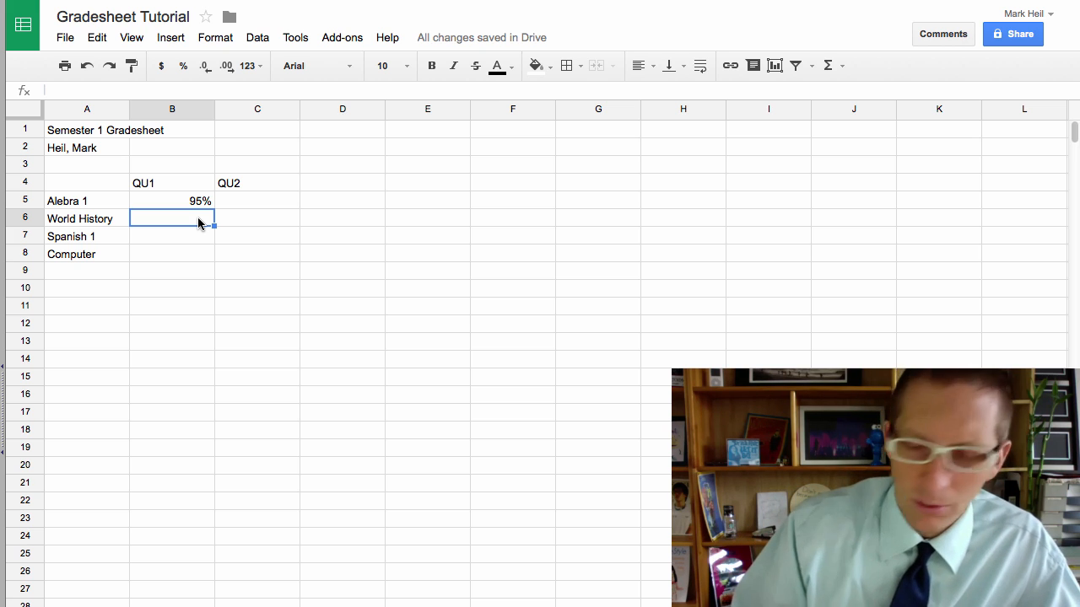
type("88")
key("Return")
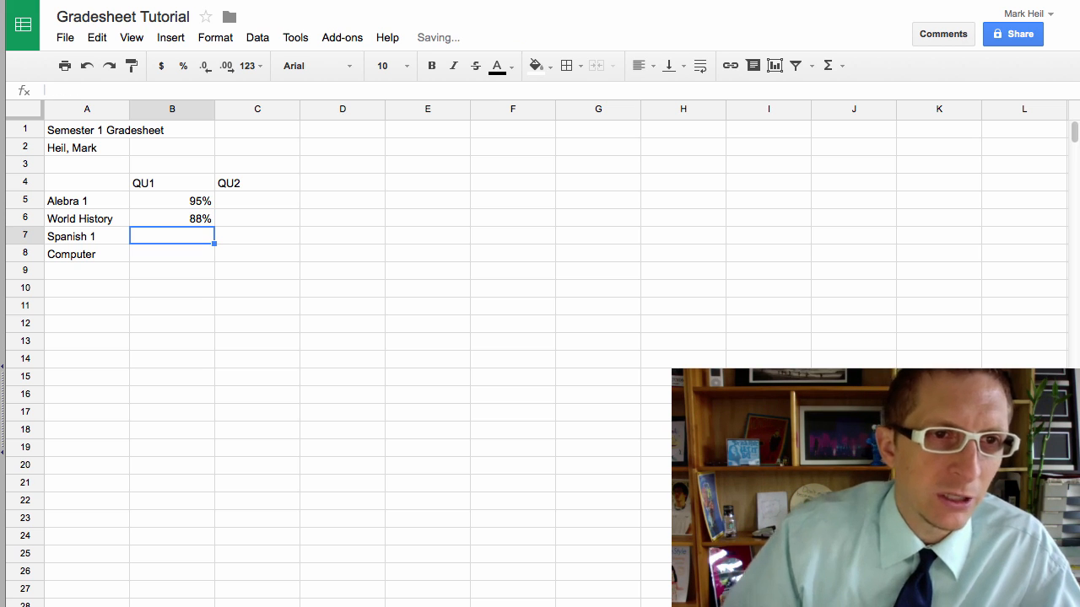
left_click(393, 218)
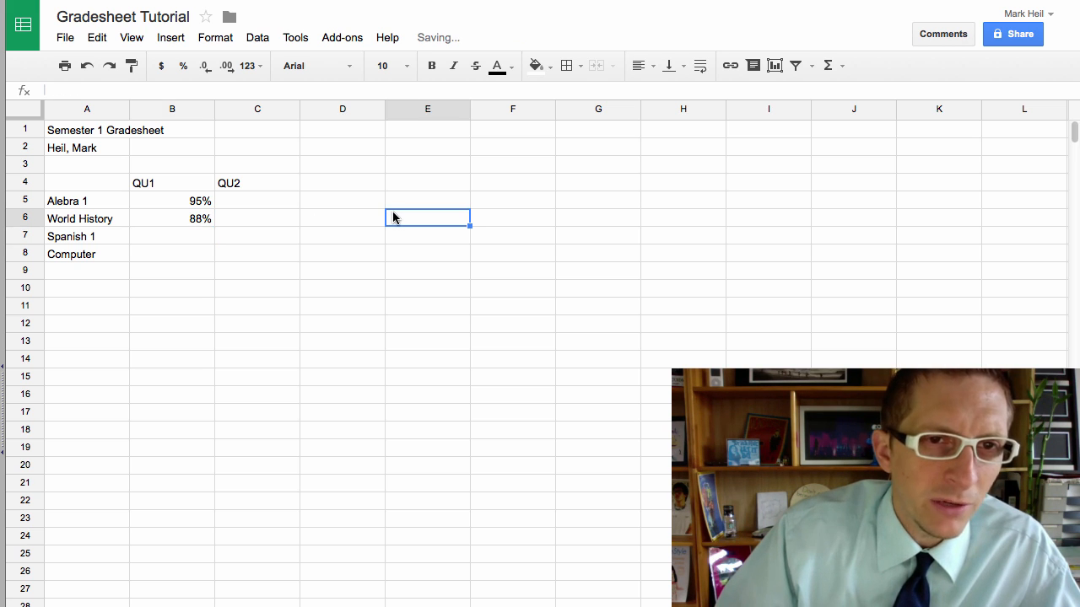
type("88")
key("Return")
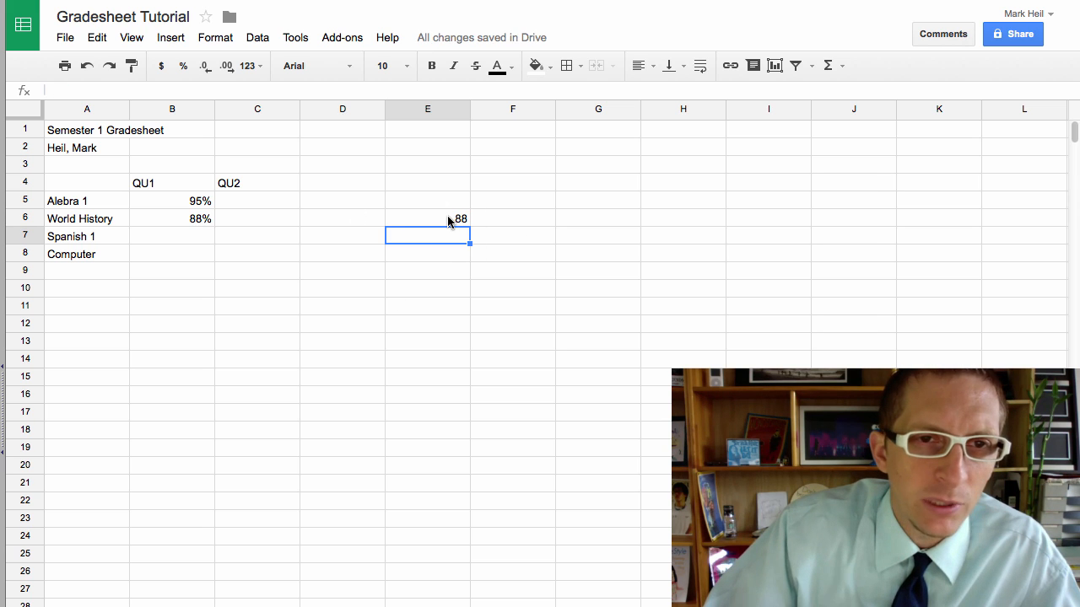
left_click(446, 217)
key("Delete")
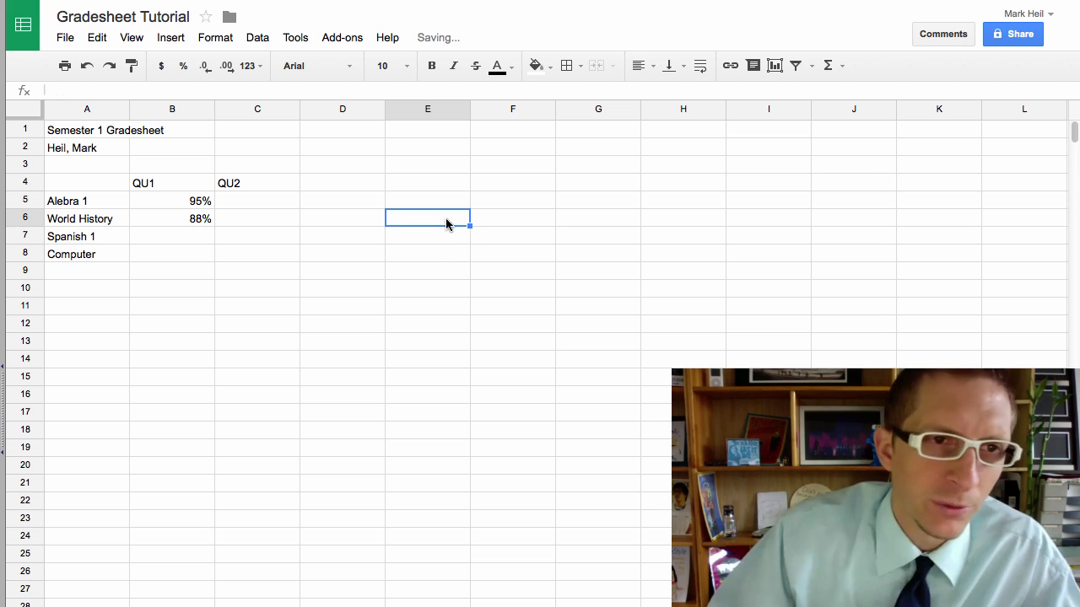
left_click(186, 237)
type("91%")
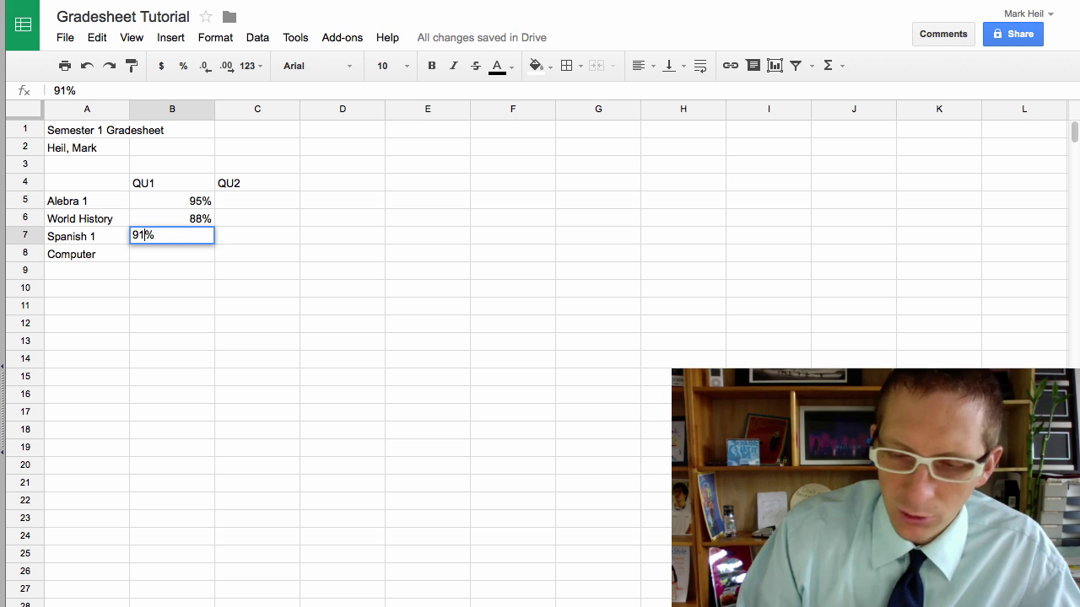
key("Return")
type("99%")
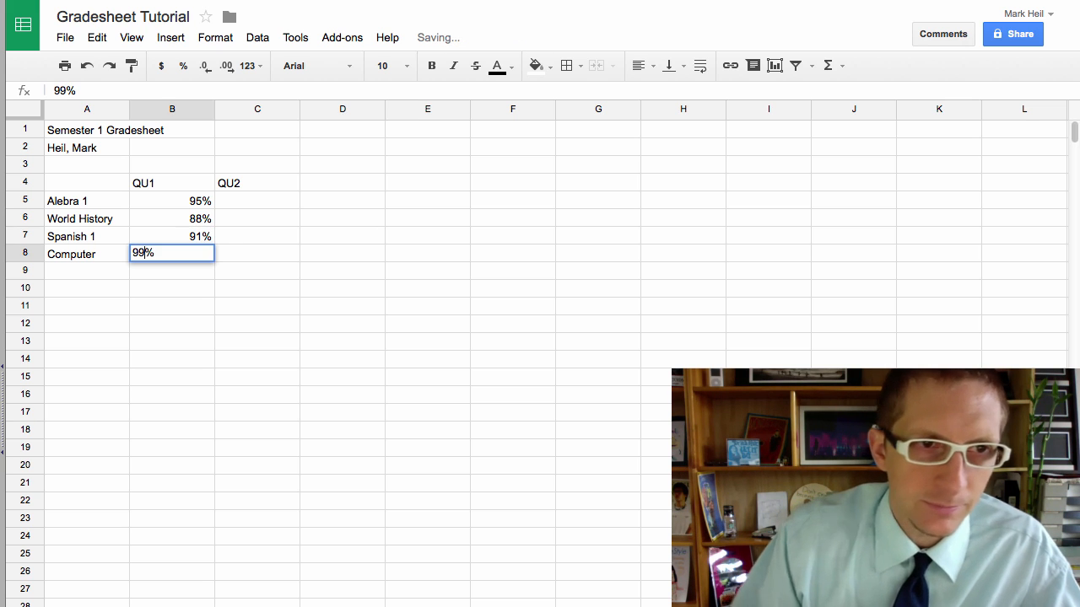
left_click(238, 203)
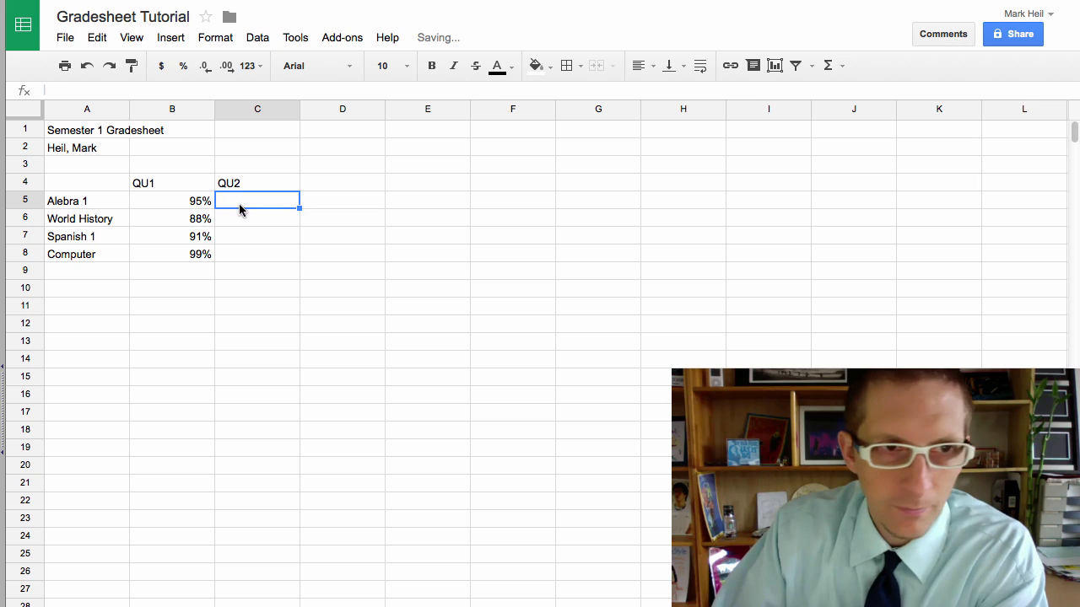
Step: Enter QU2 grades 87%, 86%, 92% and 95% in C5:C8
type("87%")
left_click(245, 221)
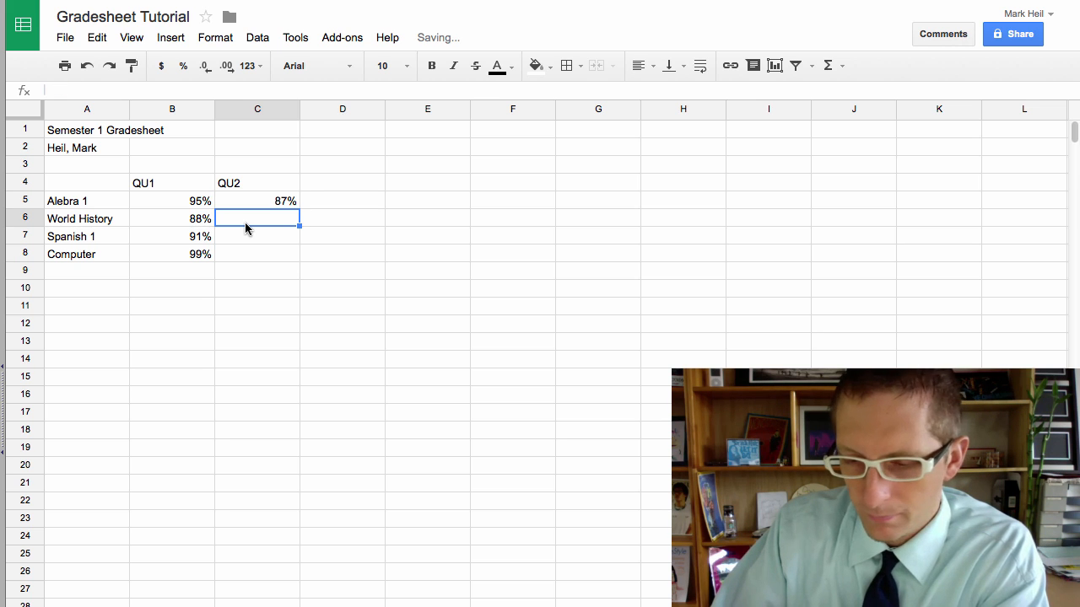
type("86%")
left_click(242, 241)
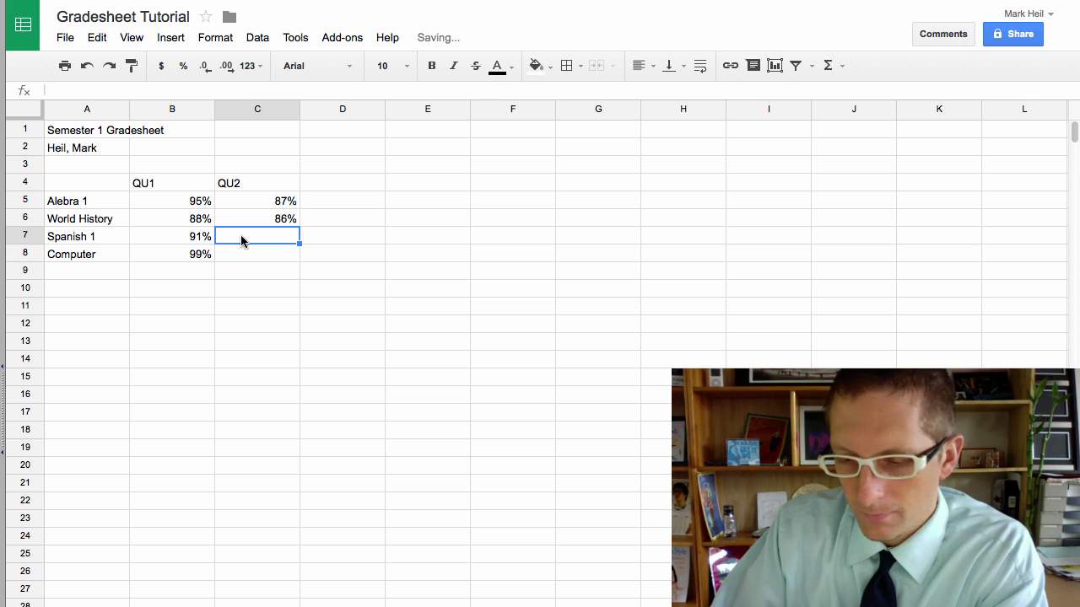
type("92%")
left_click(236, 255)
type("95%")
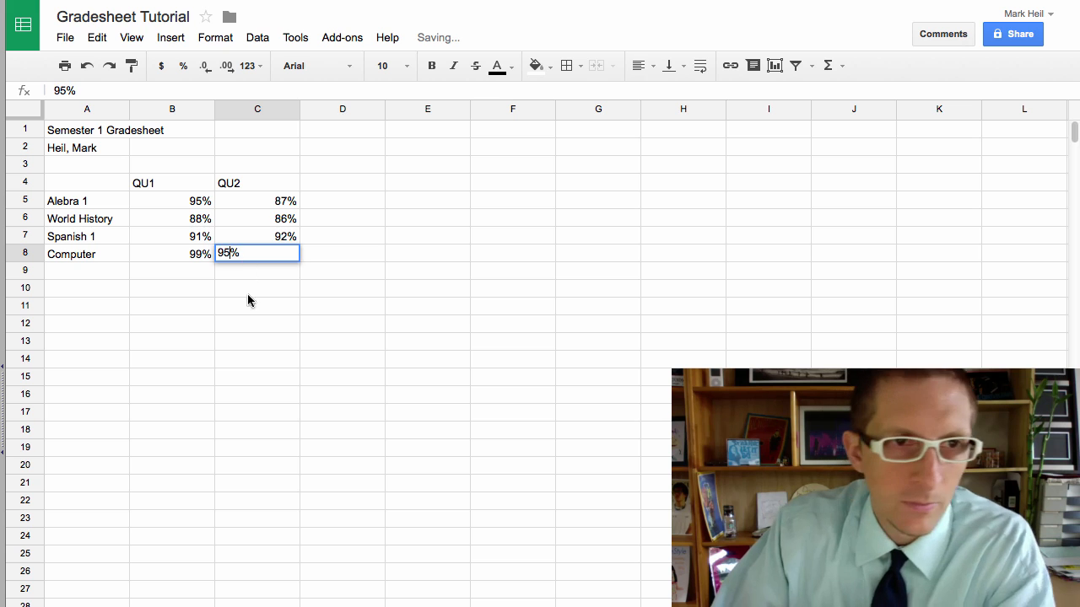
left_click(260, 319)
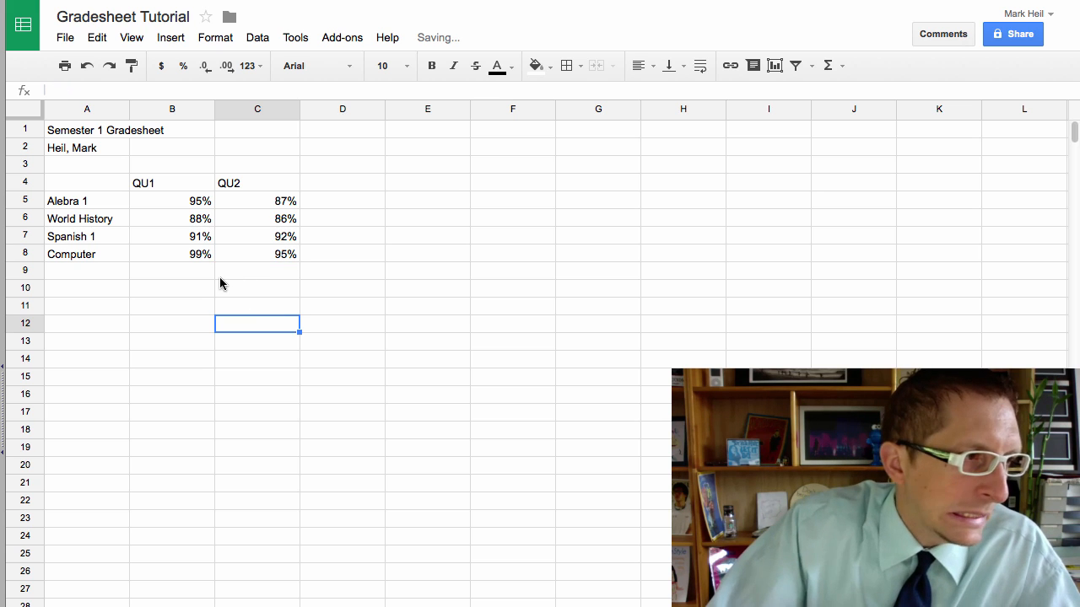
Step: Add a Total header in cell D4
left_click(329, 185)
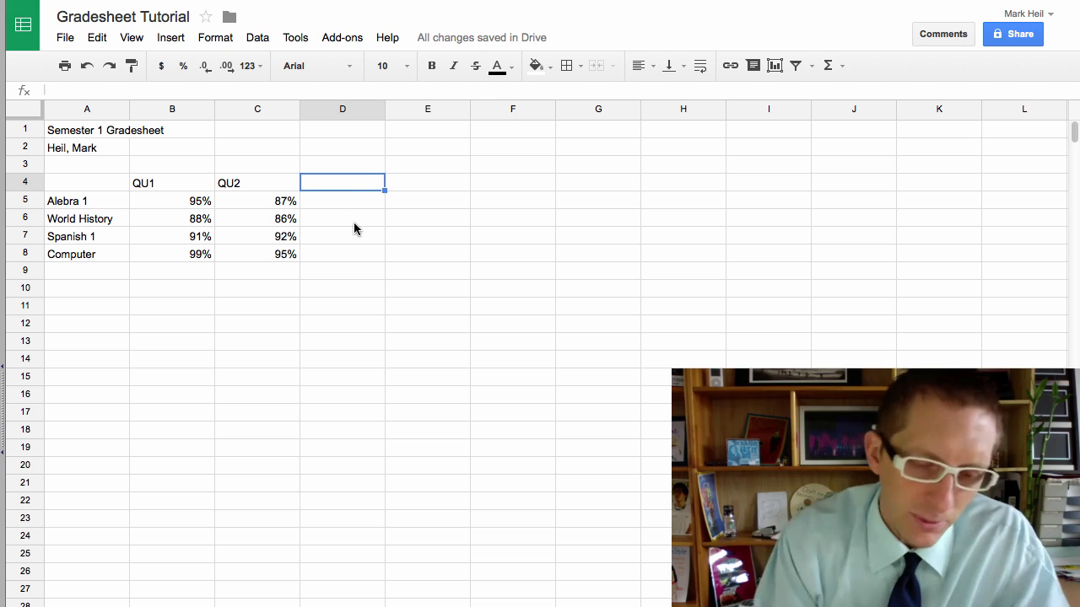
type("Total")
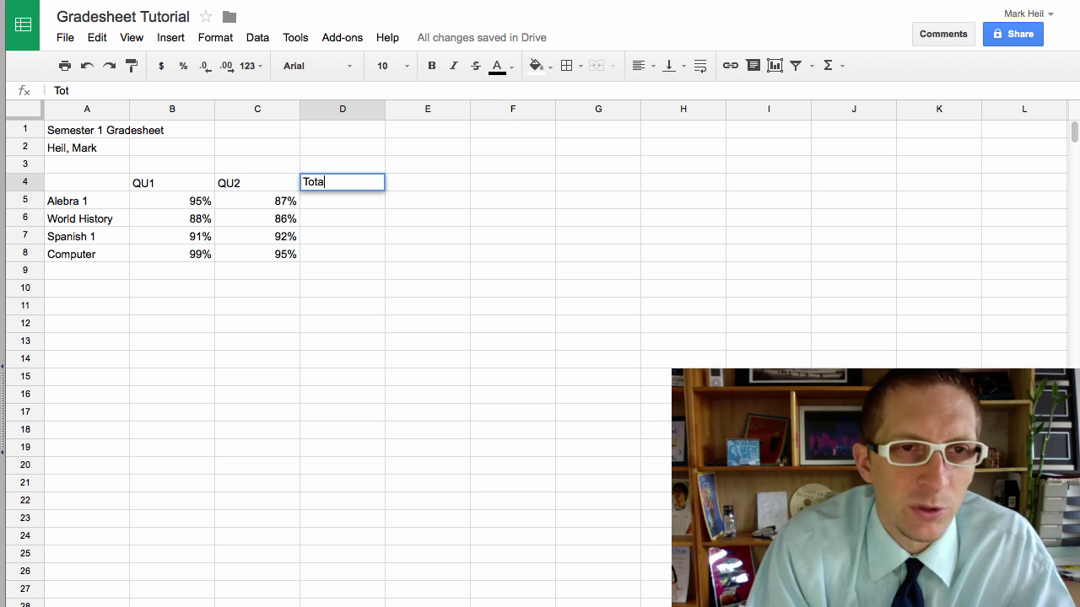
key("Return")
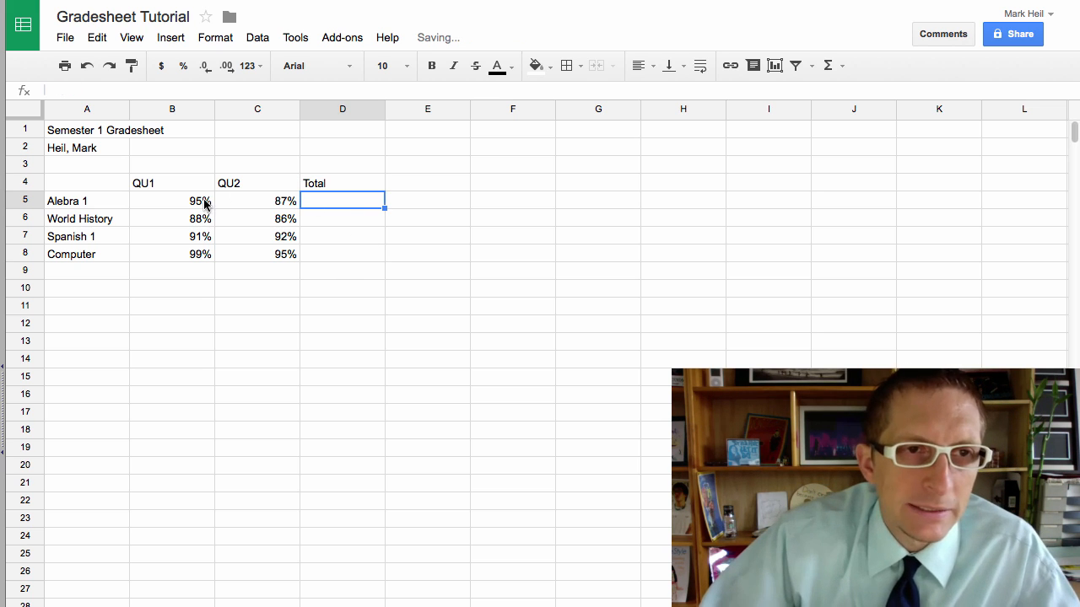
Step: Enter =SUM(B5:C5) in D5 so Alebra 1 totals 182%
left_click(843, 66)
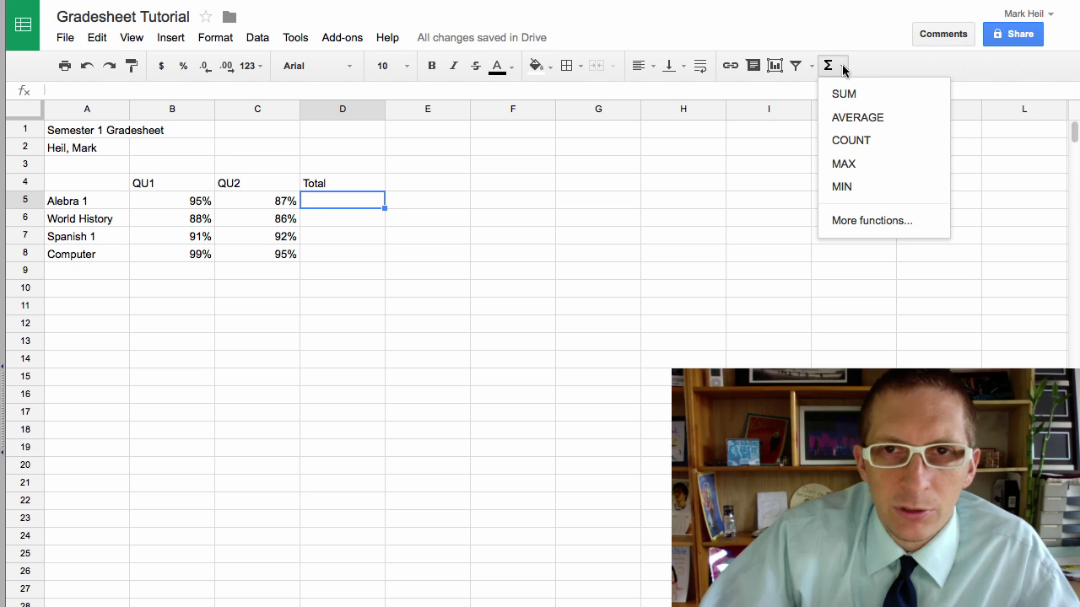
left_click(846, 95)
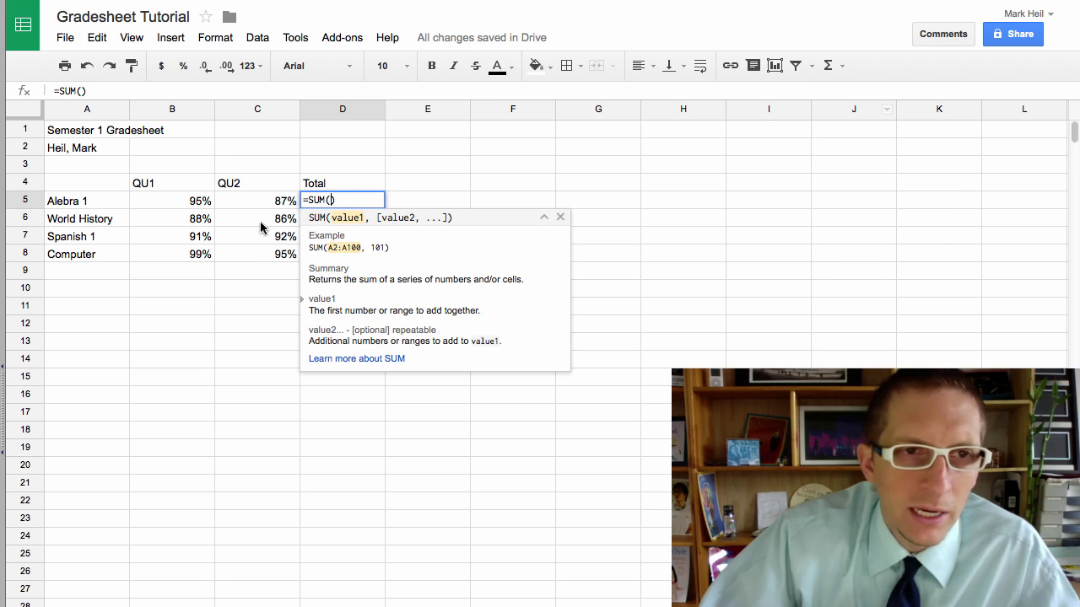
left_click(258, 200)
left_click_drag(258, 202, 200, 203)
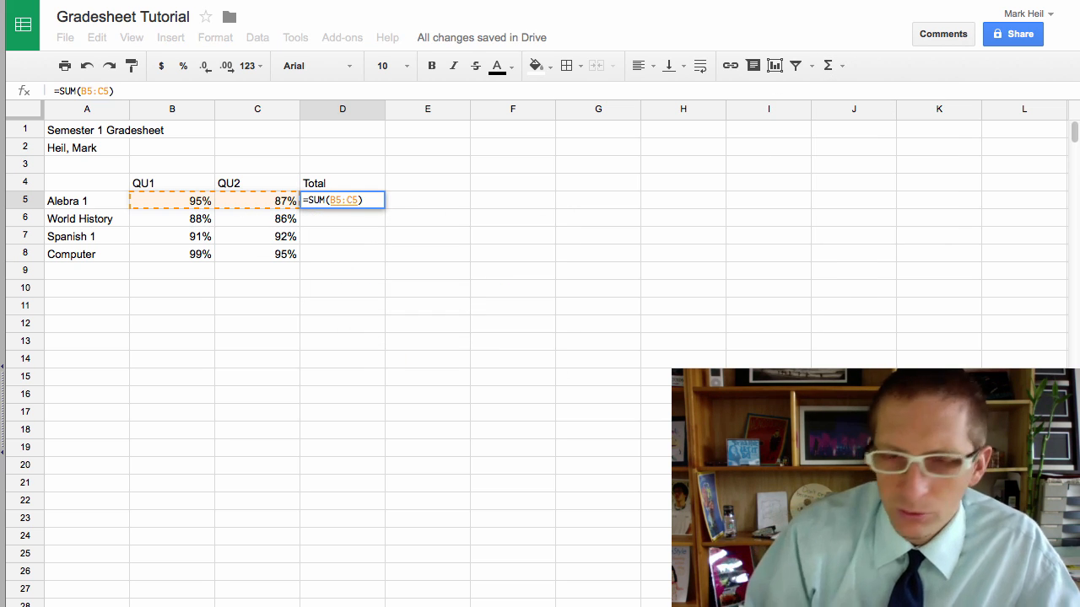
key("Return")
key("Up")
key("Up")
key("Right")
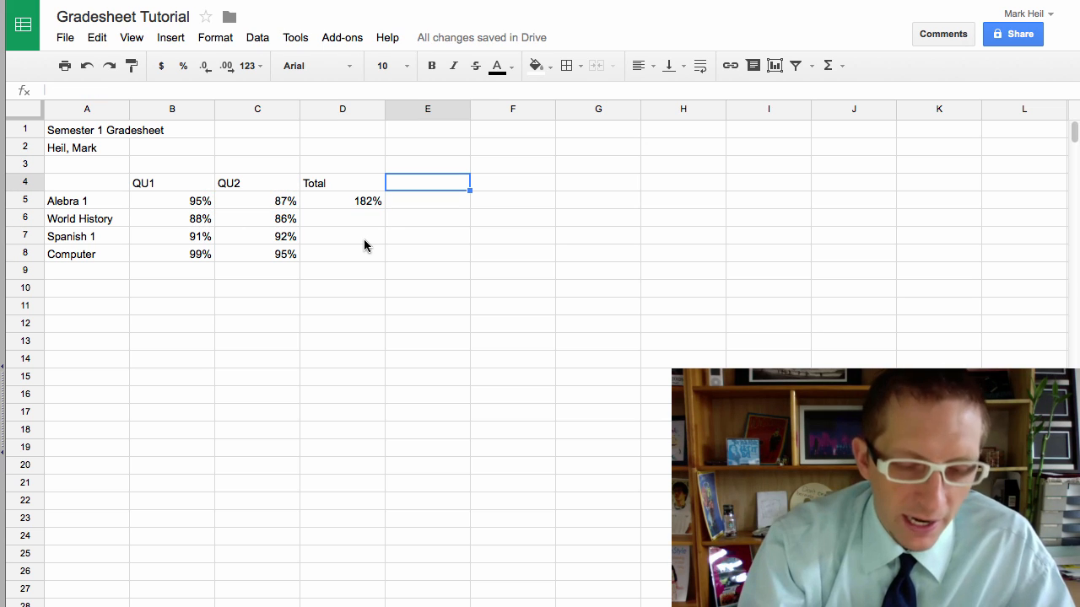
Step: Add a Semester header in E4 and enter =D5/2 in E5
type("Semester")
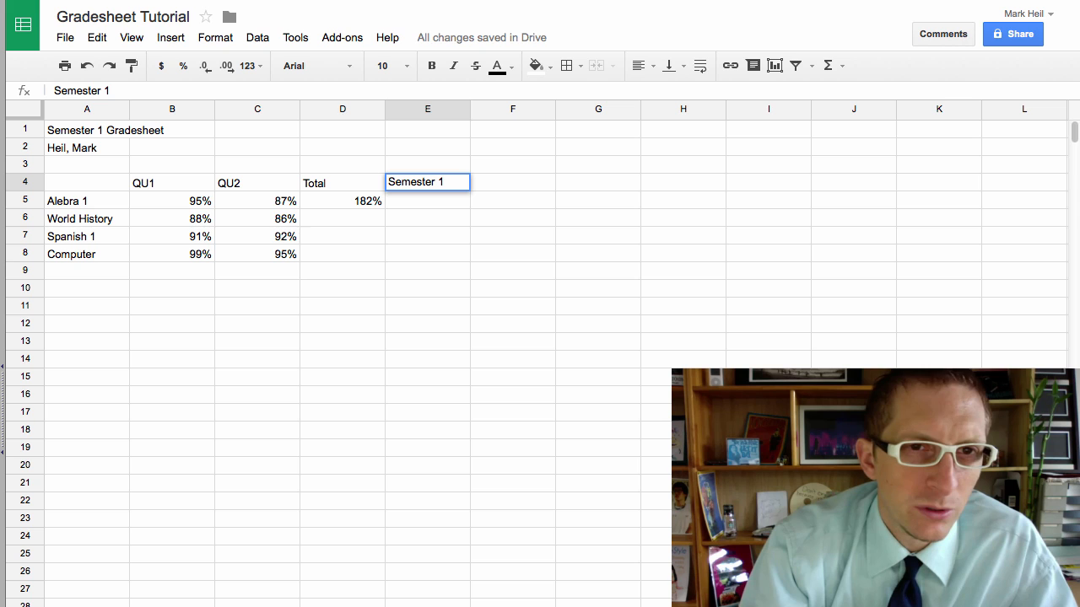
key("Return")
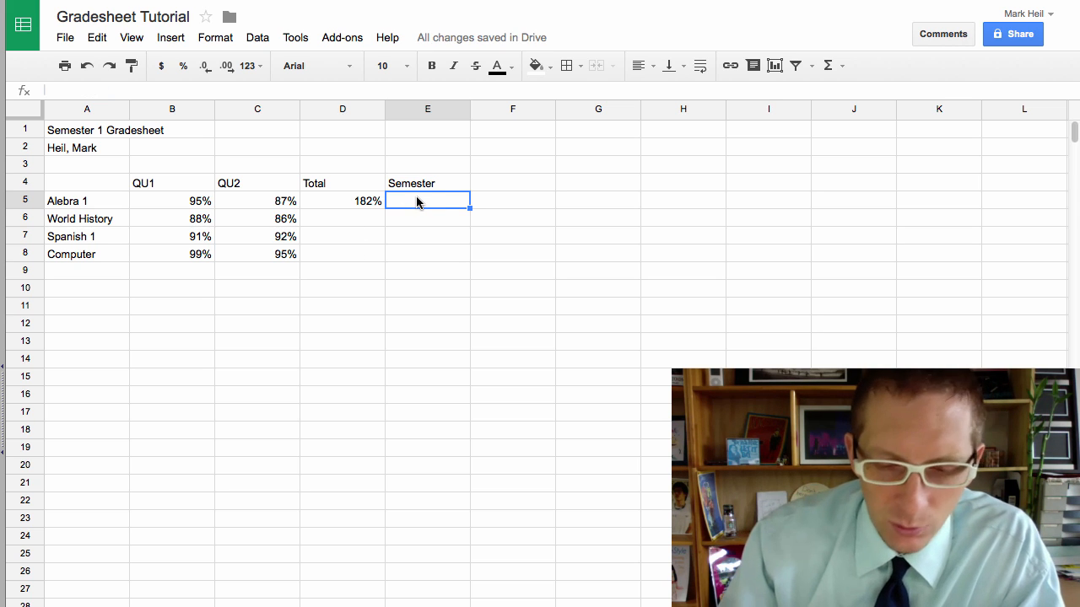
type("=")
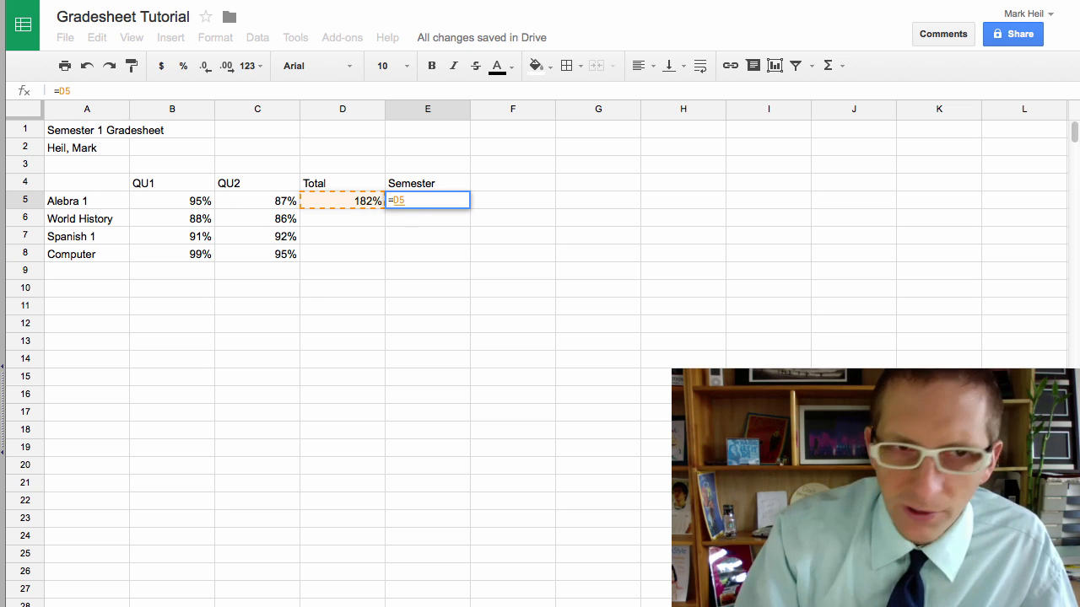
type("/2")
key("Return")
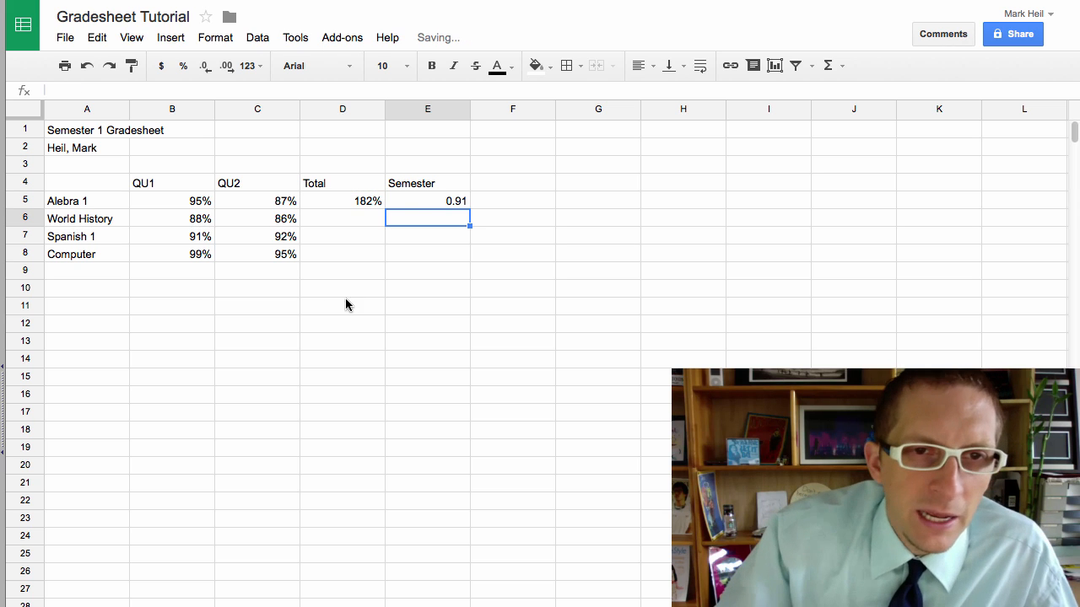
left_click(451, 200)
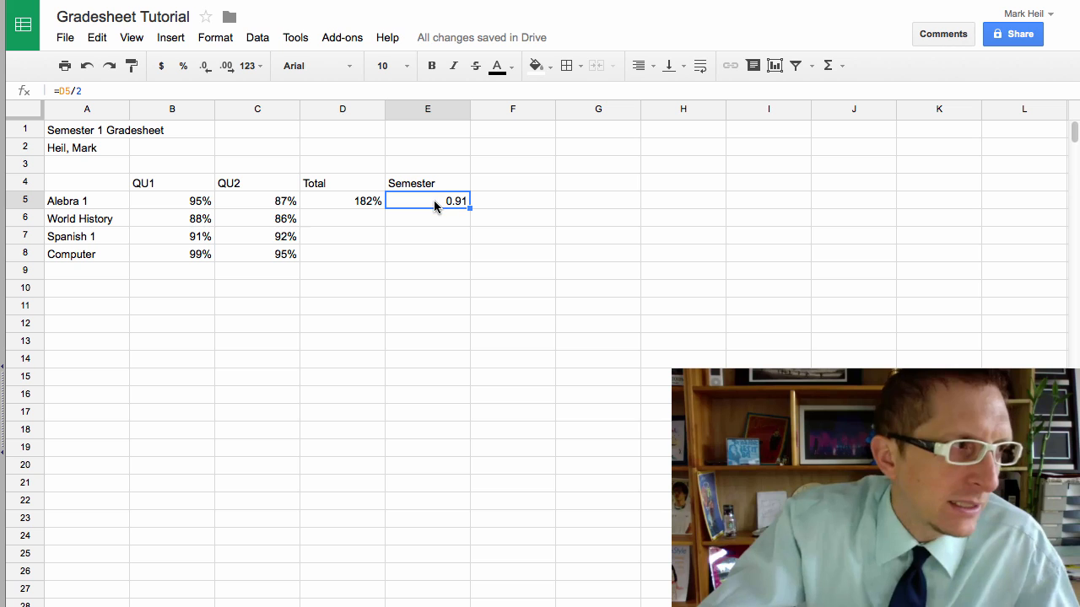
Step: Paint C5's percent formatting onto E5 so it shows 91%
left_click(229, 204)
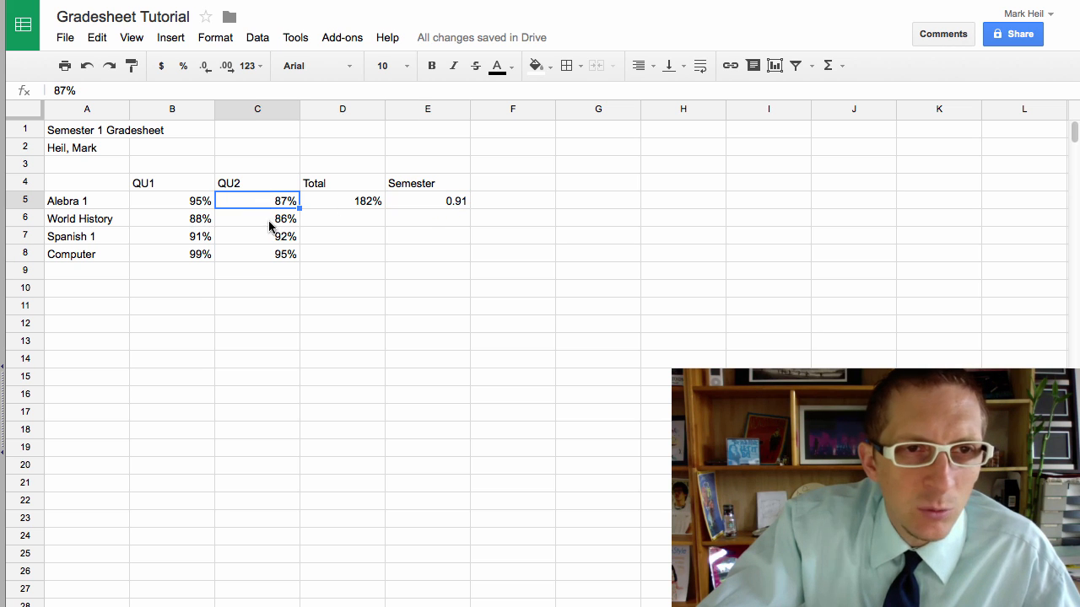
left_click(130, 66)
left_click(414, 202)
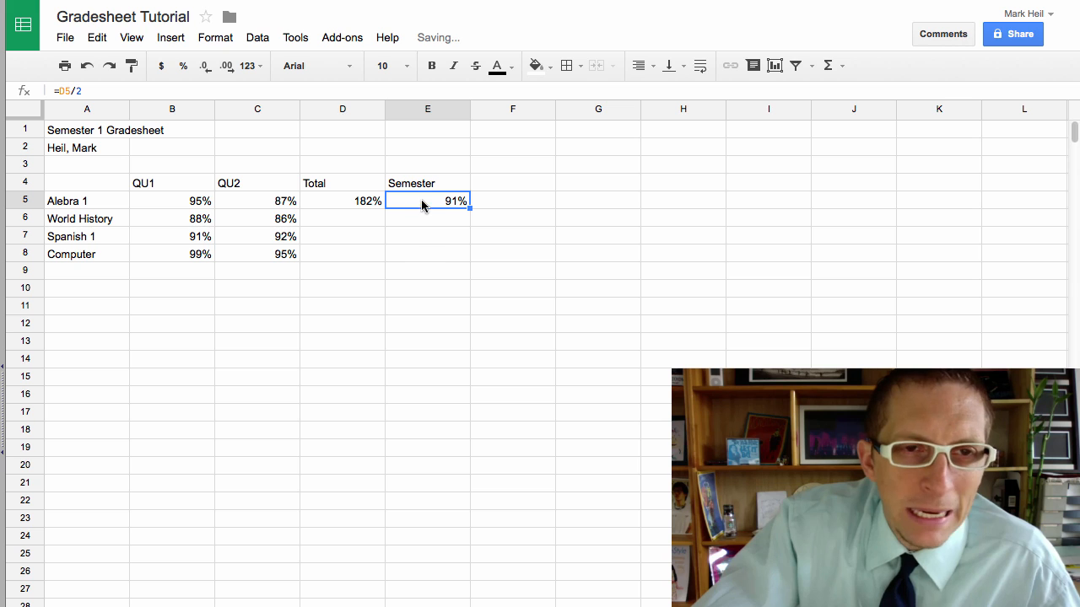
left_click(378, 277)
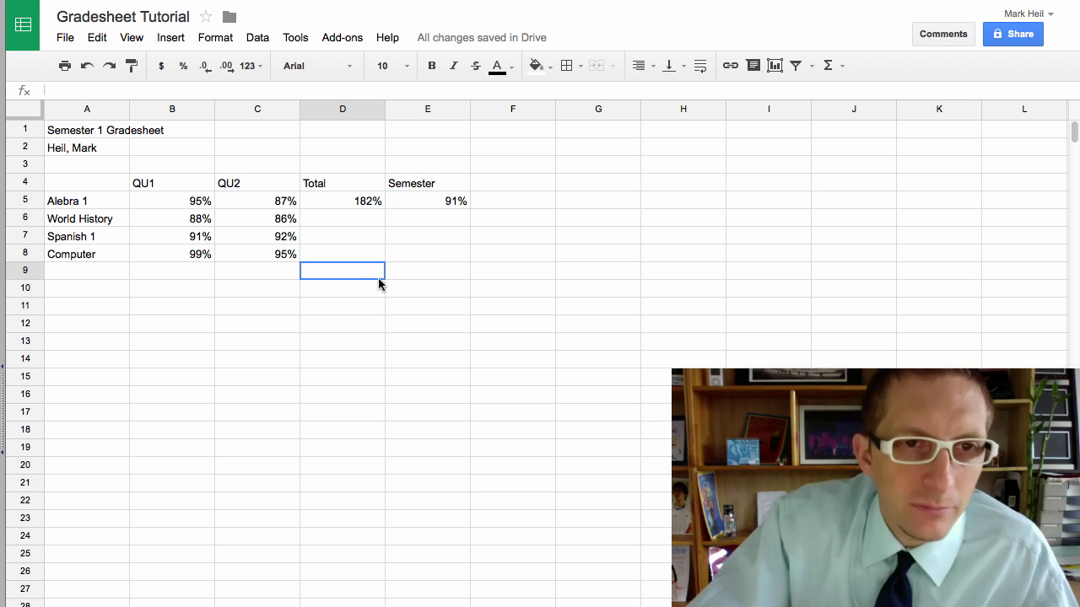
Step: Copy the D5 SUM formula down through D8 with the fill handle
left_click(356, 221)
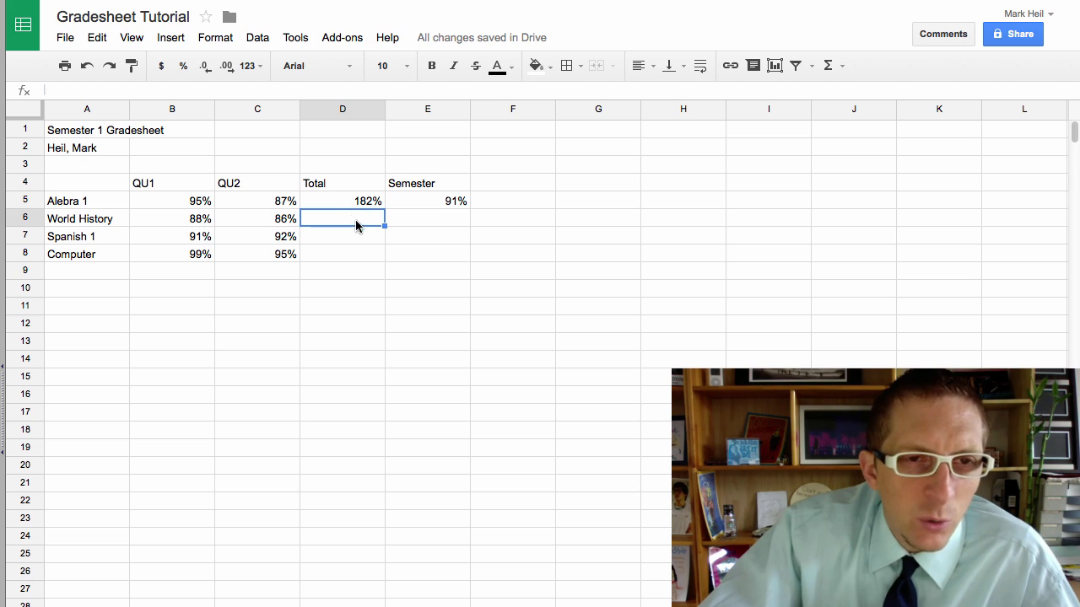
left_click(358, 241)
left_click(357, 208)
left_click(357, 226)
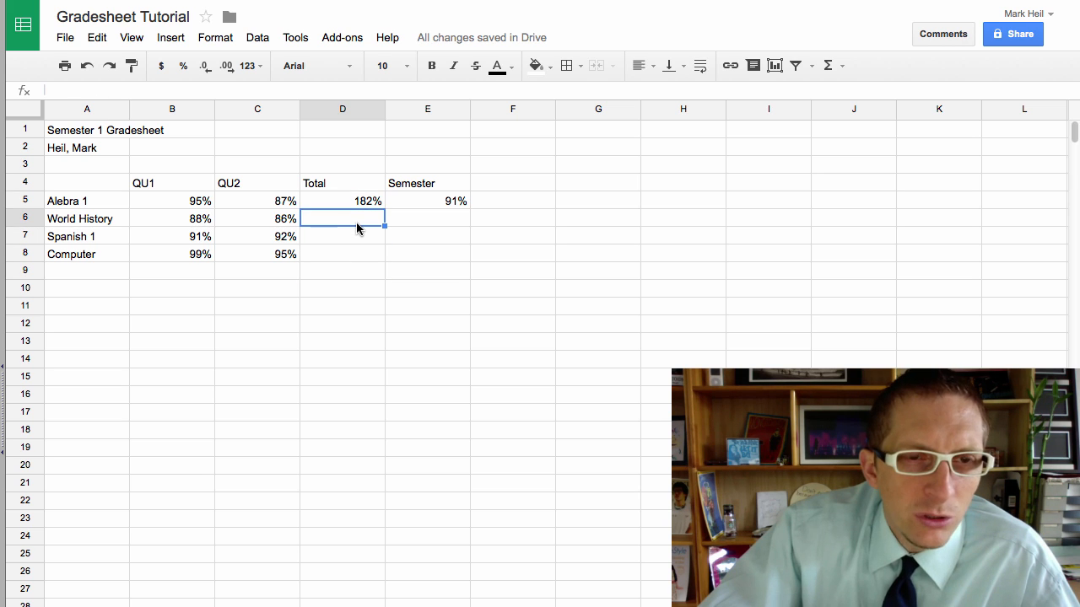
left_click(833, 66)
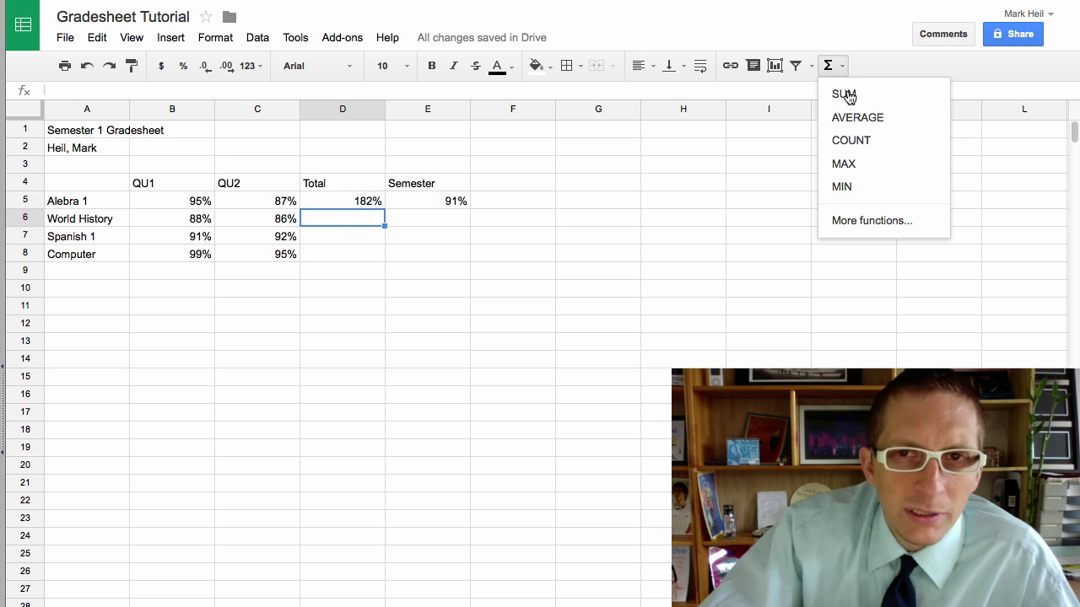
left_click(335, 203)
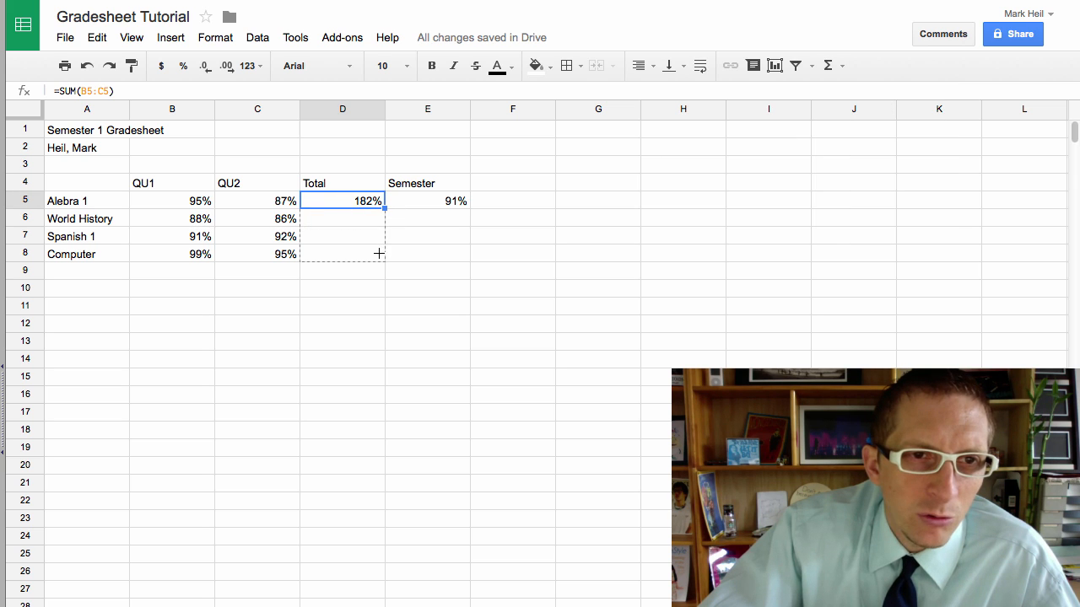
left_click_drag(378, 253, 379, 254)
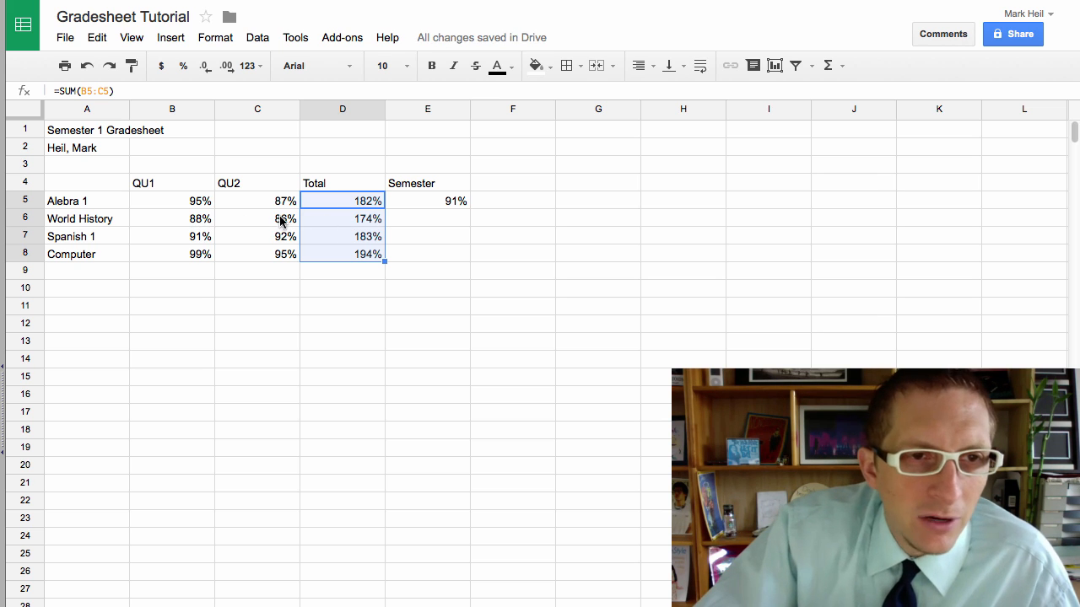
Step: Recopy the formula into D6 and check the totals read 174%, 183% and 194%
left_click(329, 203)
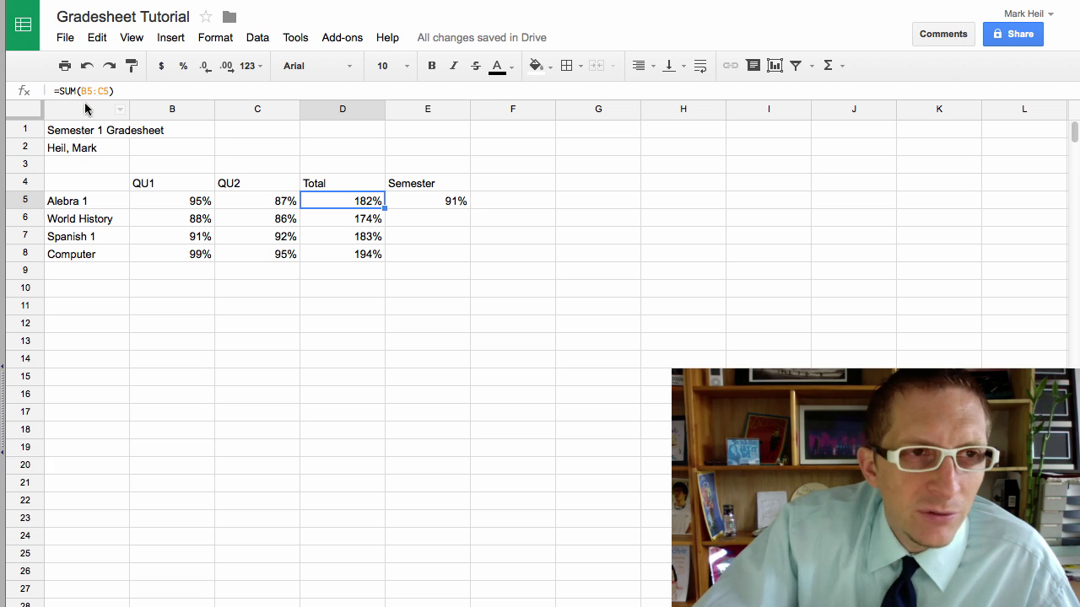
left_click(329, 219)
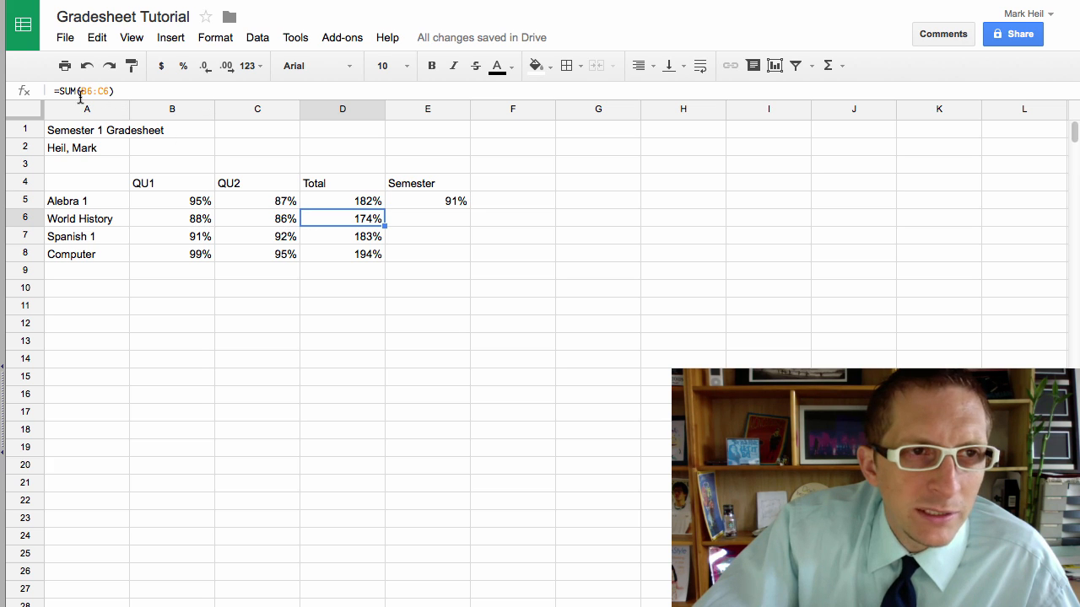
left_click(376, 201)
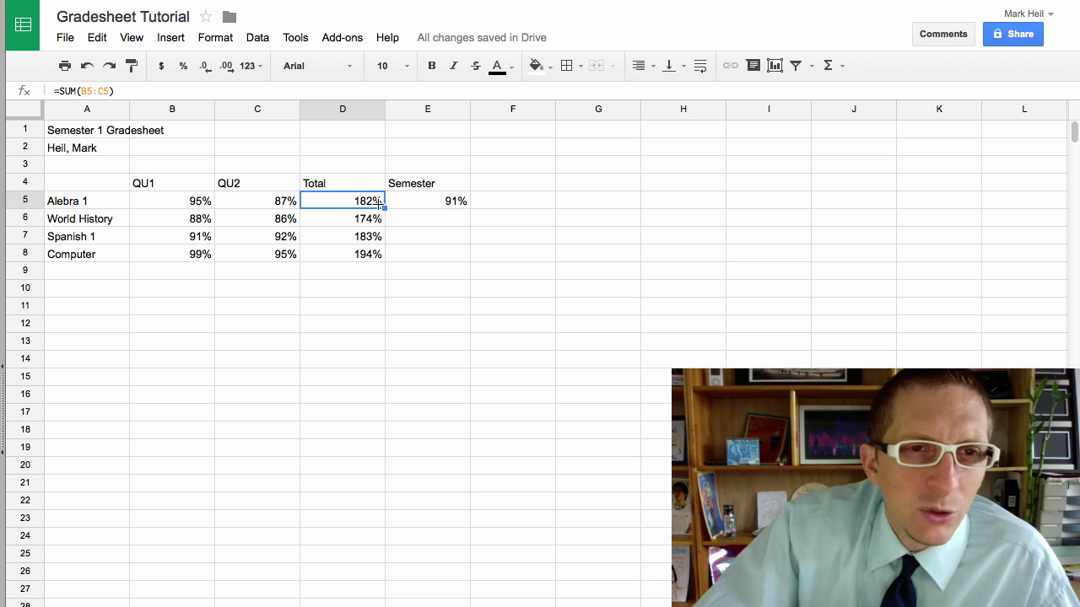
left_click_drag(385, 220, 294, 216)
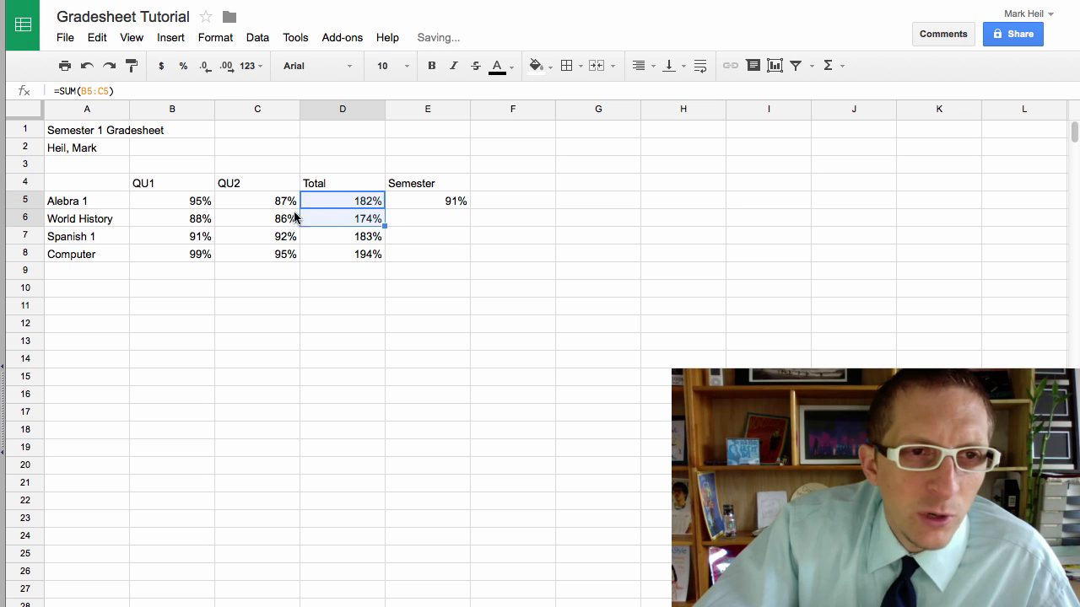
left_click(330, 207)
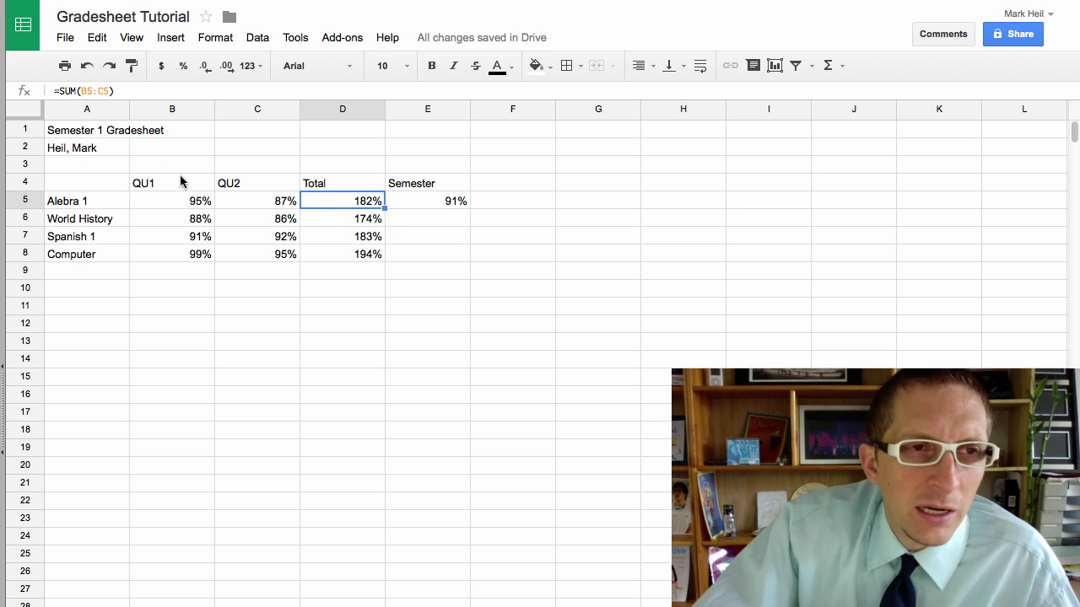
left_click(194, 199)
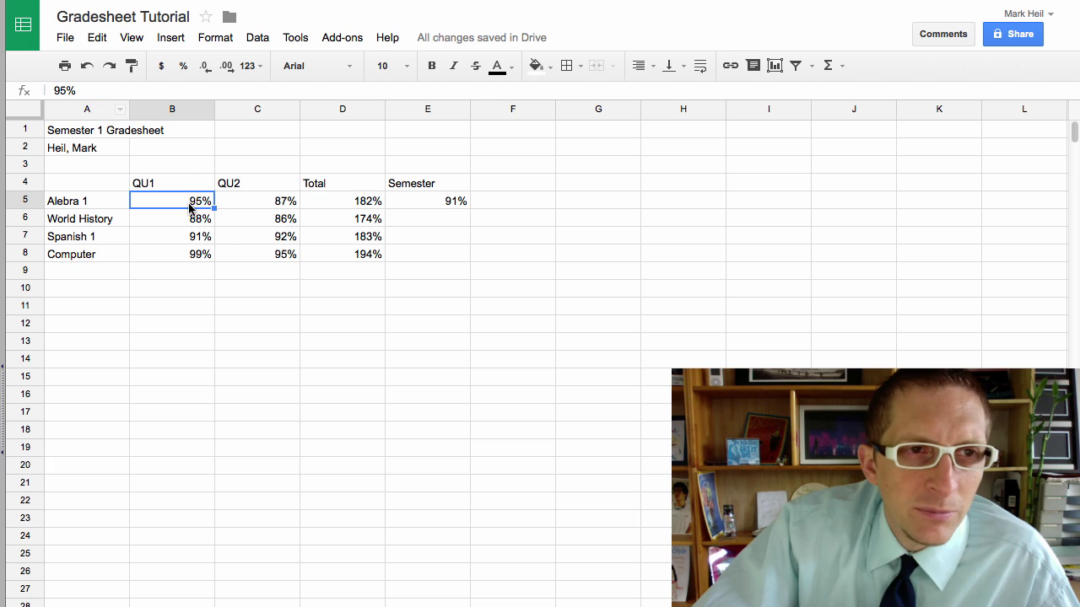
left_click(317, 212)
left_click(319, 224)
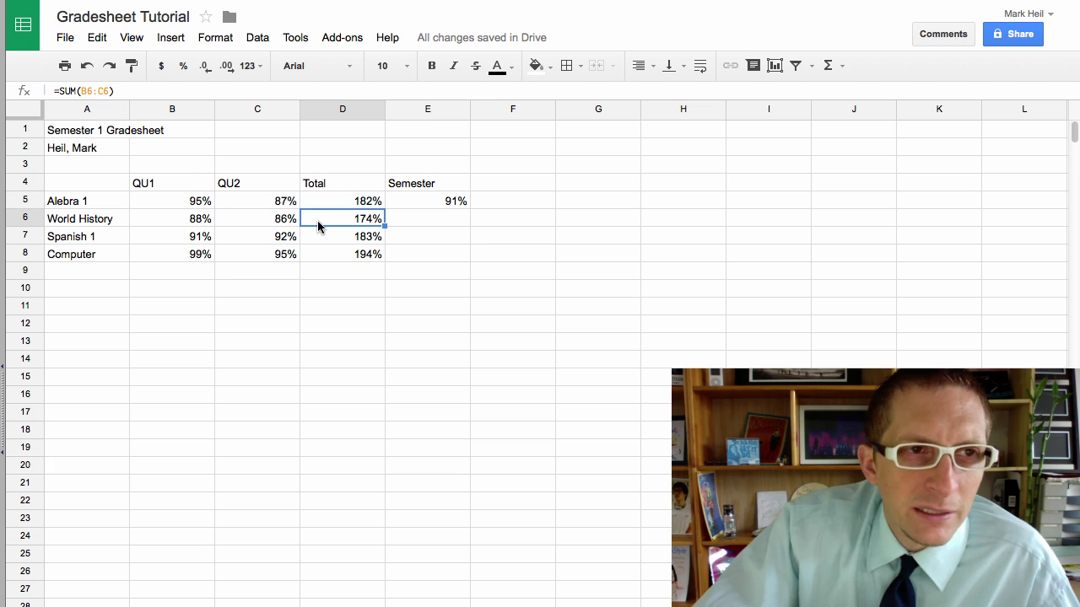
left_click(329, 242)
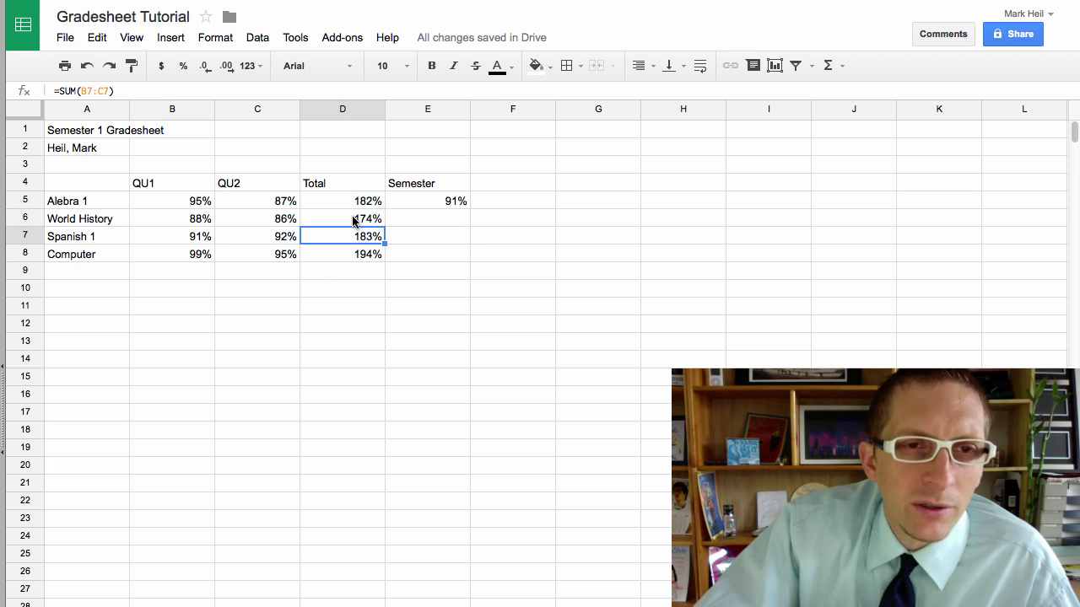
left_click(356, 206)
left_click(341, 305)
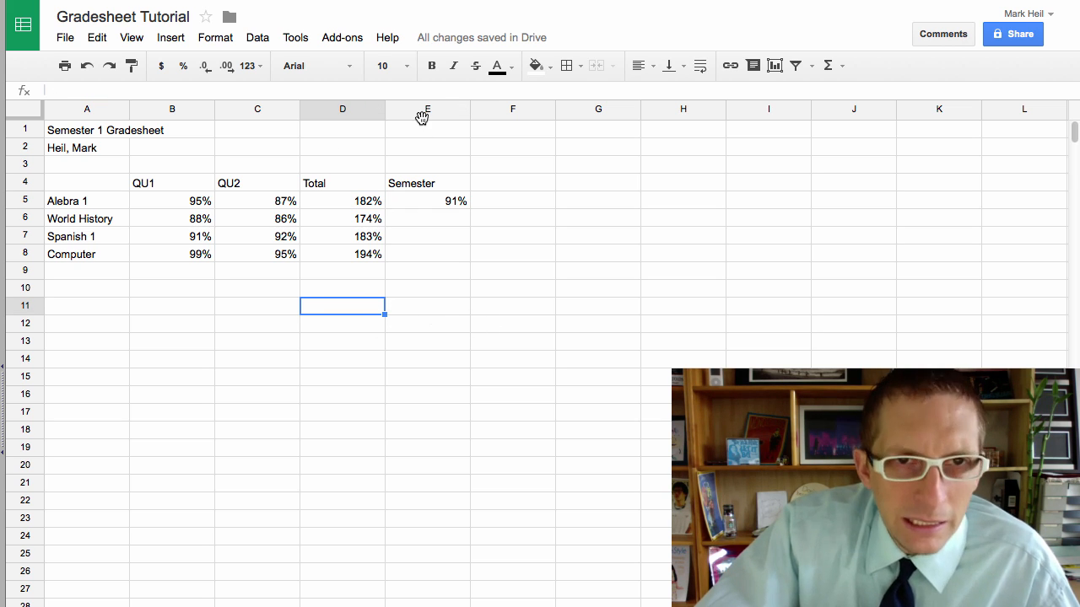
left_click(413, 198)
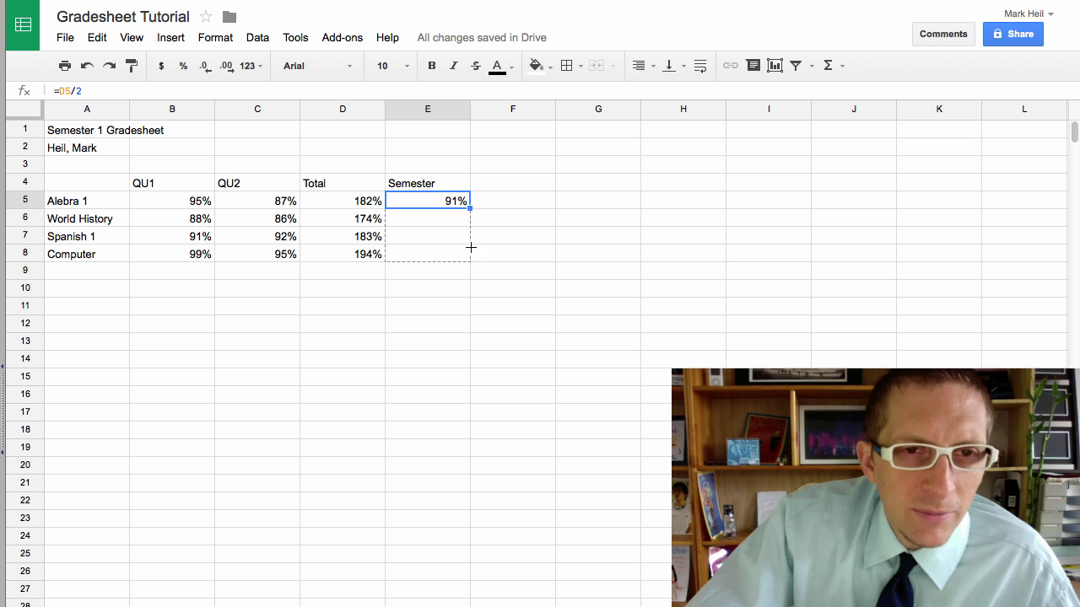
left_click_drag(470, 253, 469, 254)
left_click(363, 304)
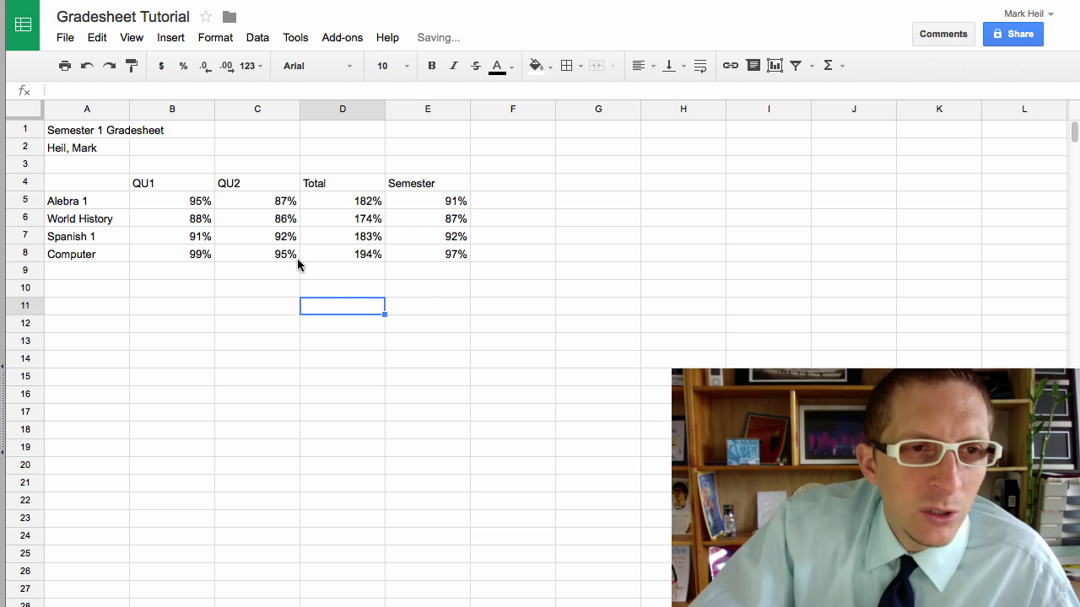
left_click(196, 241)
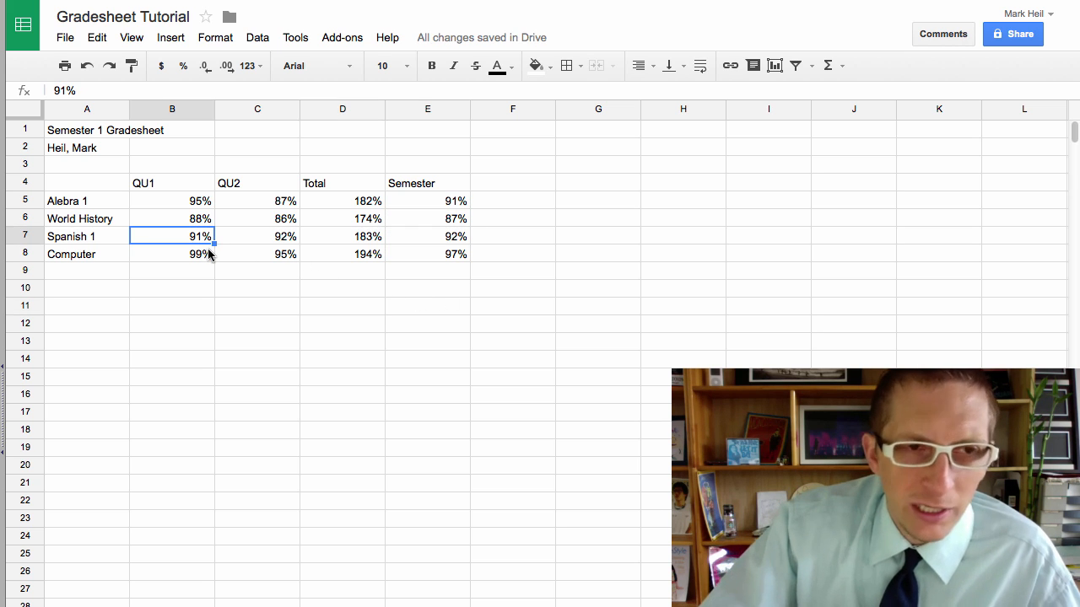
type("9")
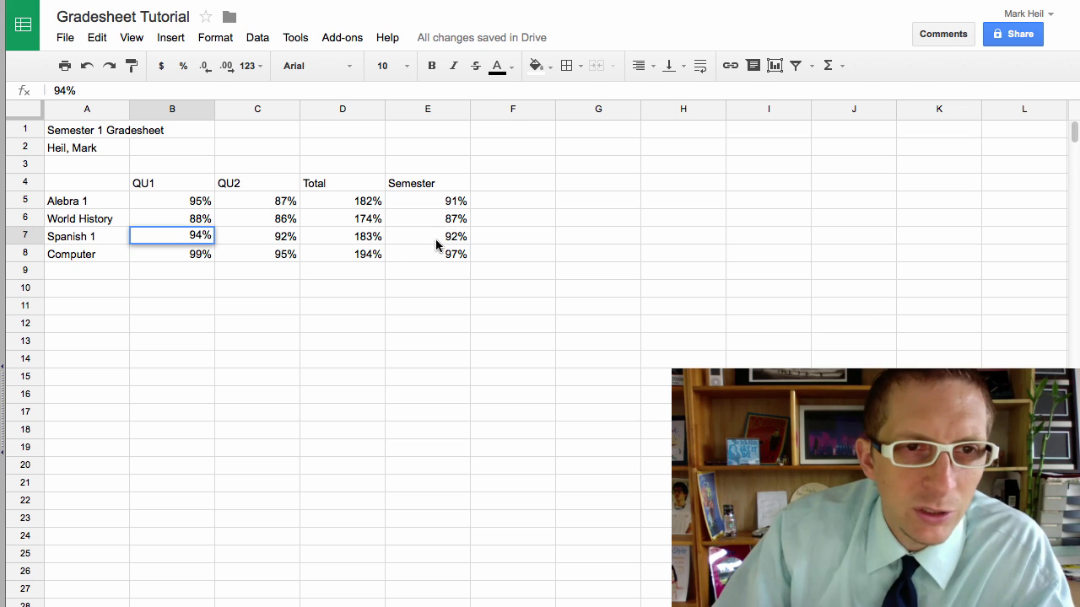
key("Return")
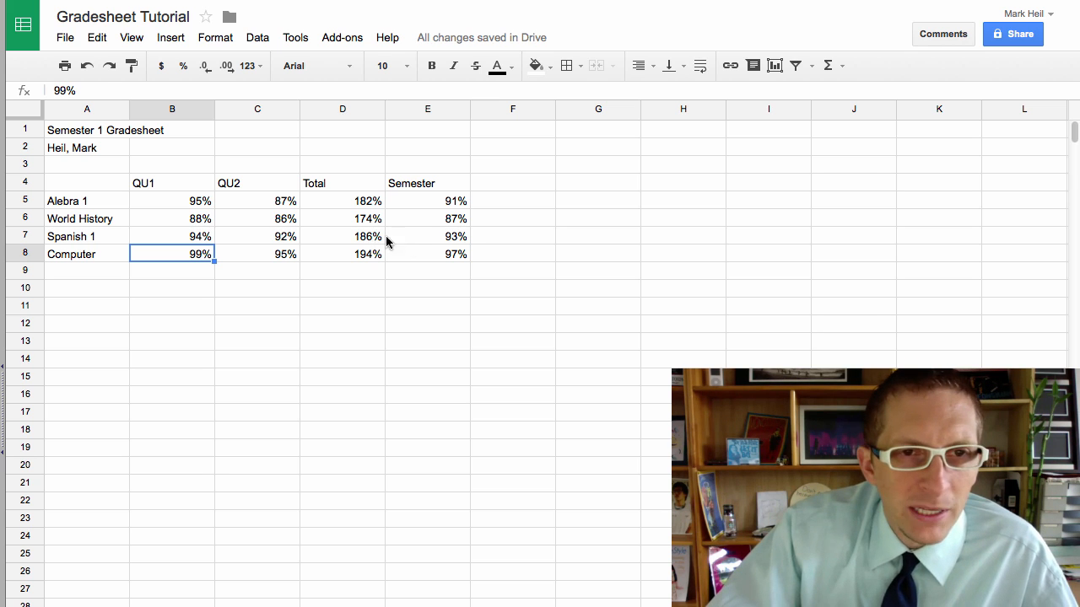
left_click(382, 241)
left_click(419, 242, "shift")
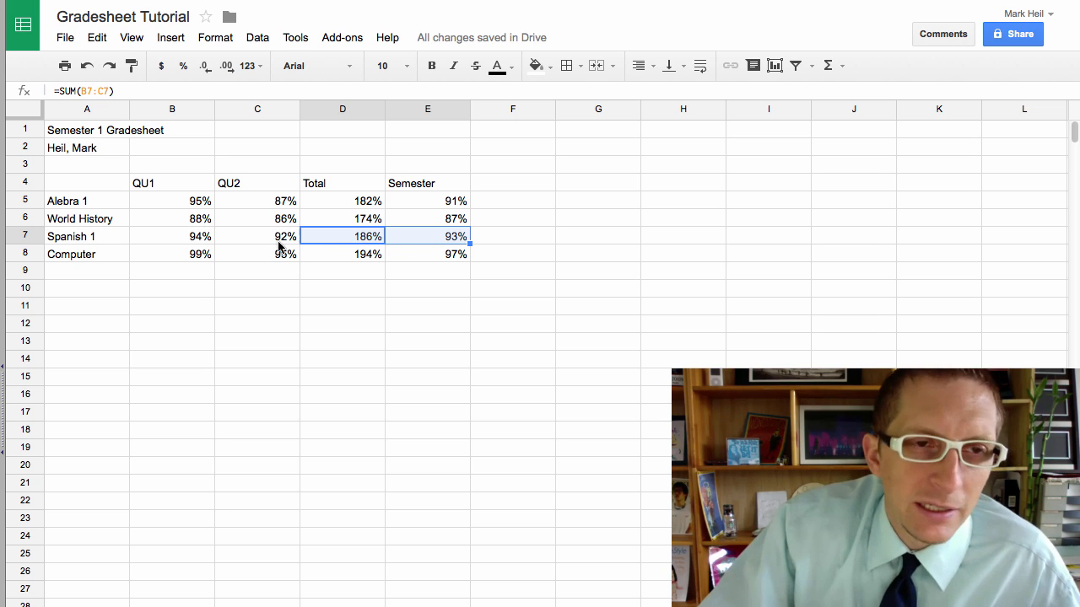
left_click(405, 291)
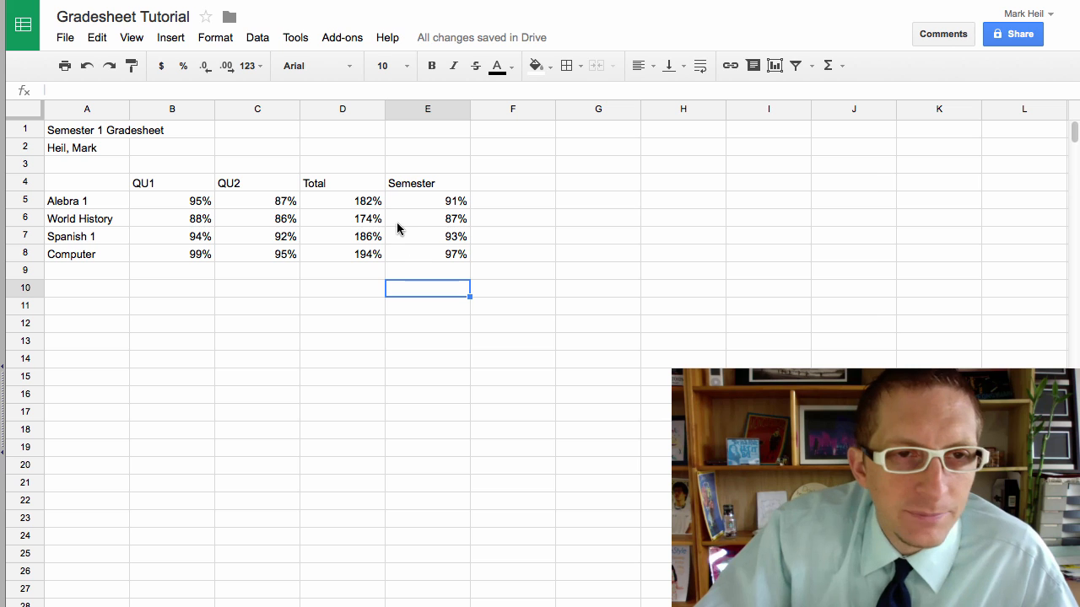
Step: Hide Total column D so Semester grades 91%, 87%, 93%, 97% sit beside QU2
left_click(343, 111)
right_click(342, 109)
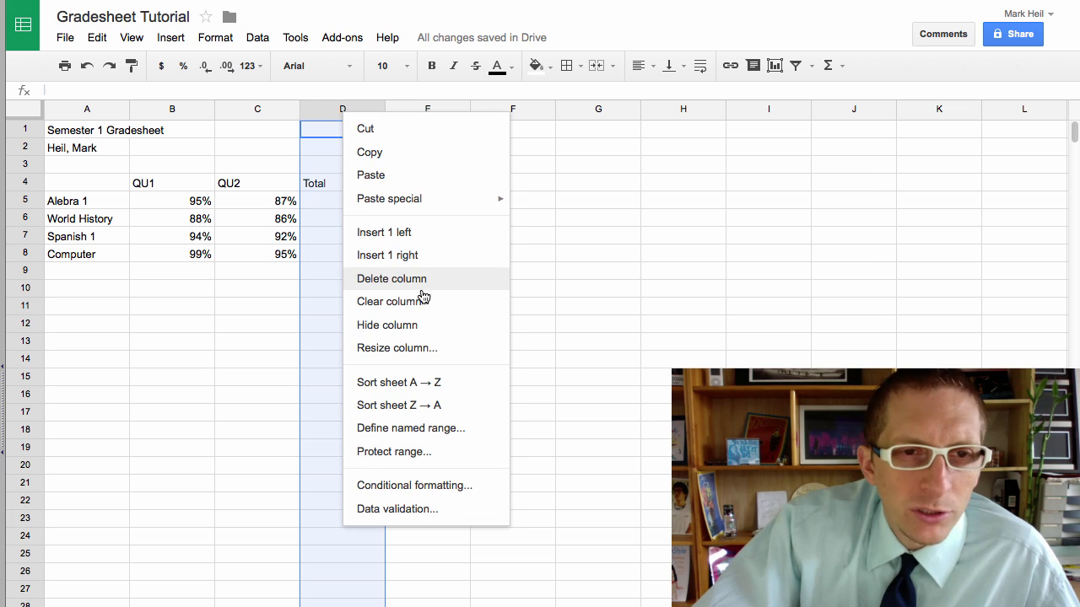
left_click(418, 326)
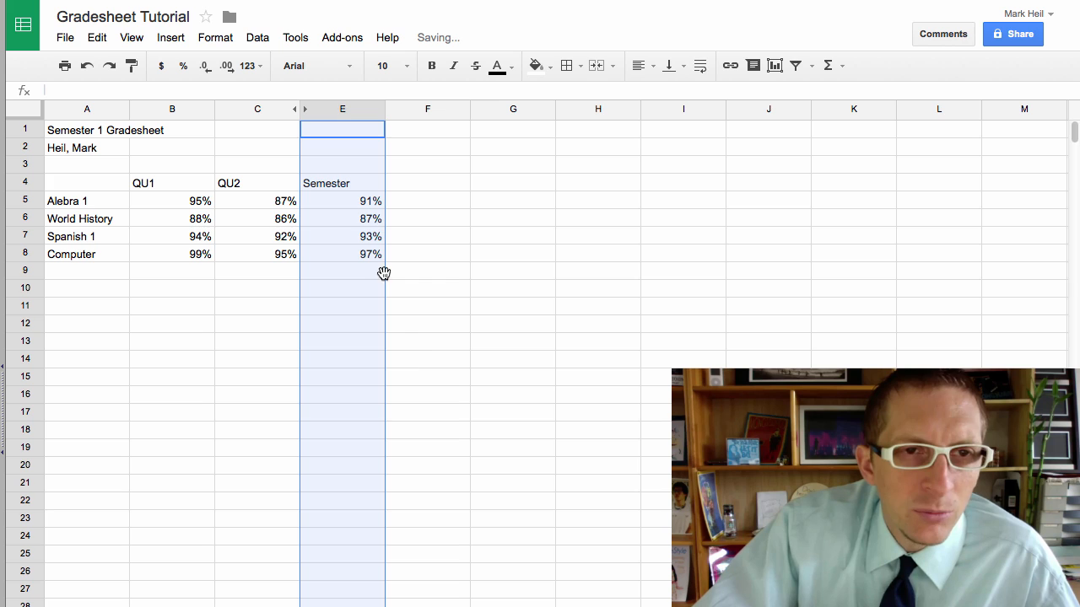
left_click(422, 343)
left_click(358, 201)
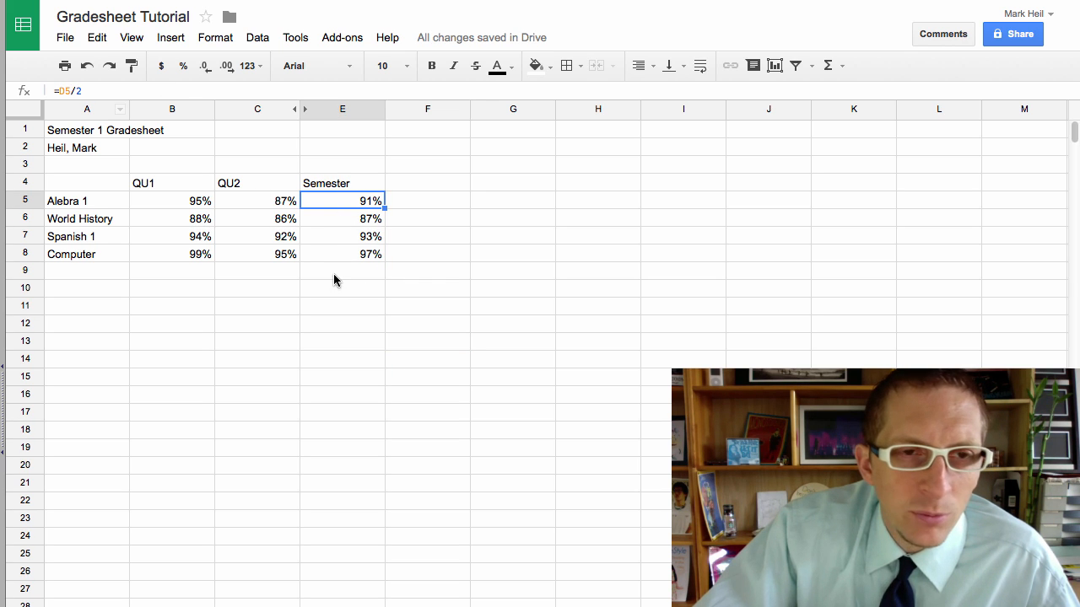
left_click(308, 320)
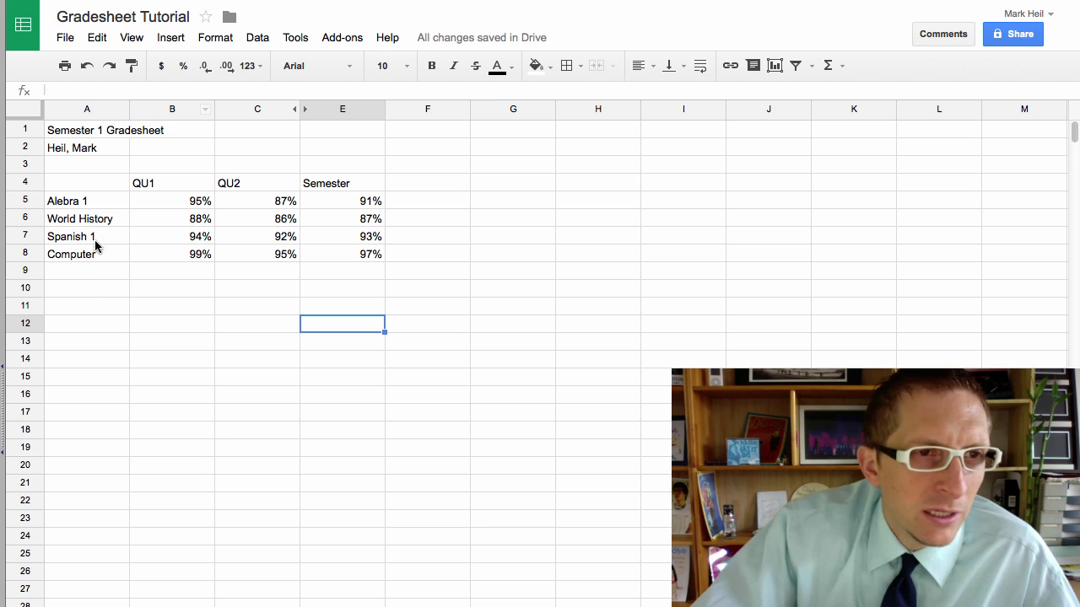
left_click_drag(89, 206, 92, 259)
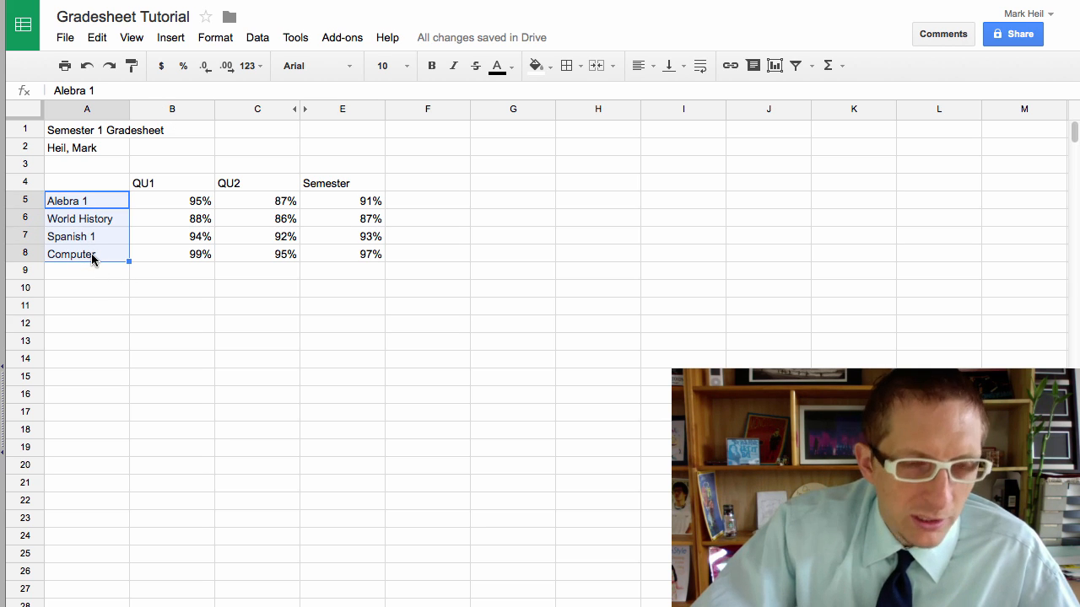
Step: Bold the subject names A5:A8 and the QU1, QU2 and Semester headings in row 4
key("ctrl+b")
left_click_drag(139, 190, 315, 183)
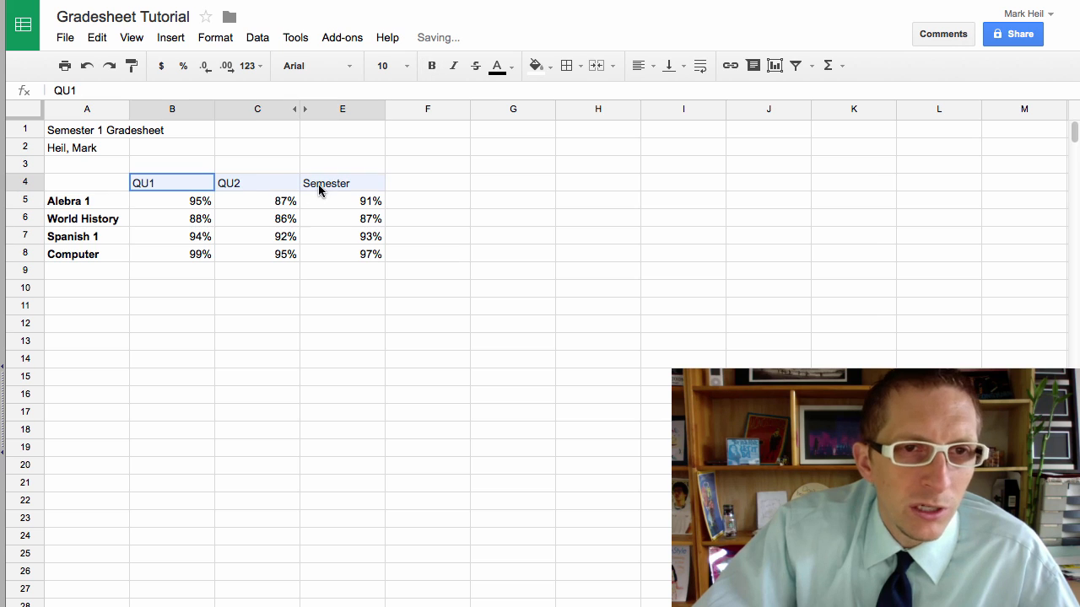
key("ctrl+b")
left_click(232, 337)
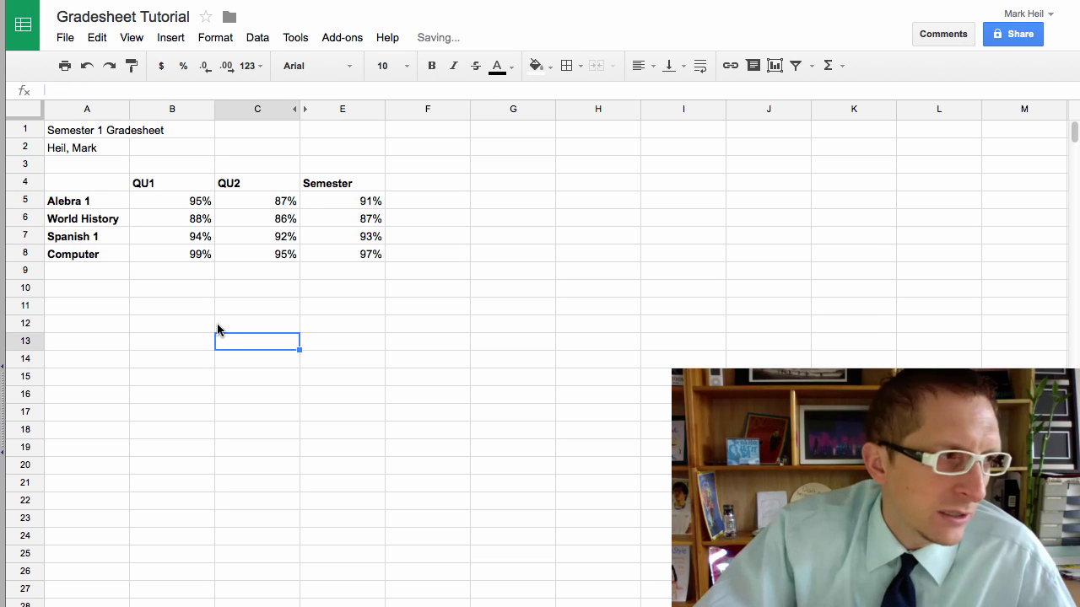
left_click(91, 270)
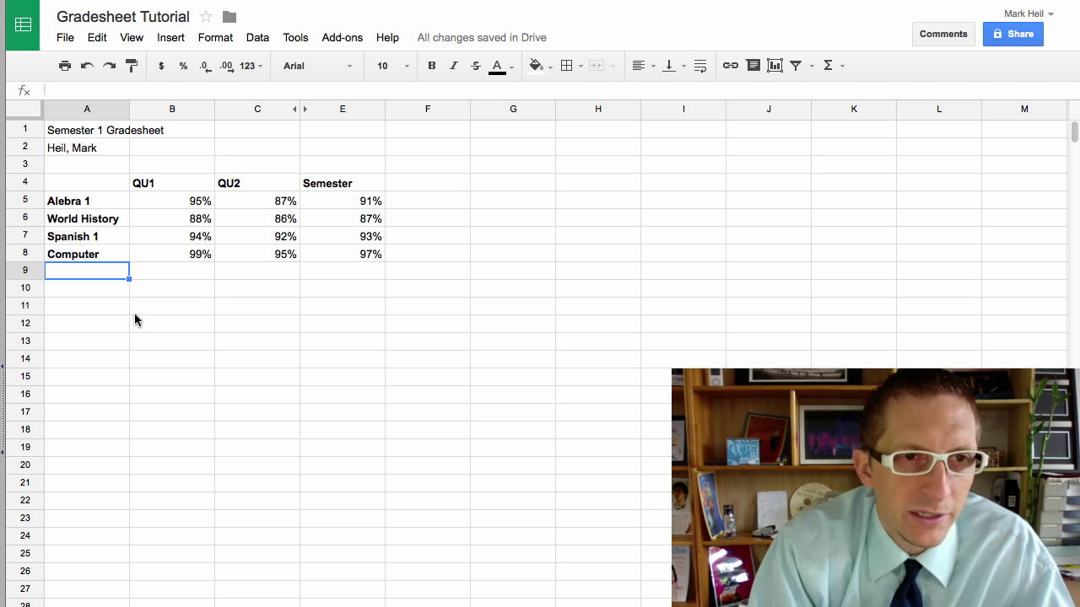
Step: Label A9 'Average' and put =AVERAGE(B5:B8) in B9, showing 94%
type("Average")
key("Tab")
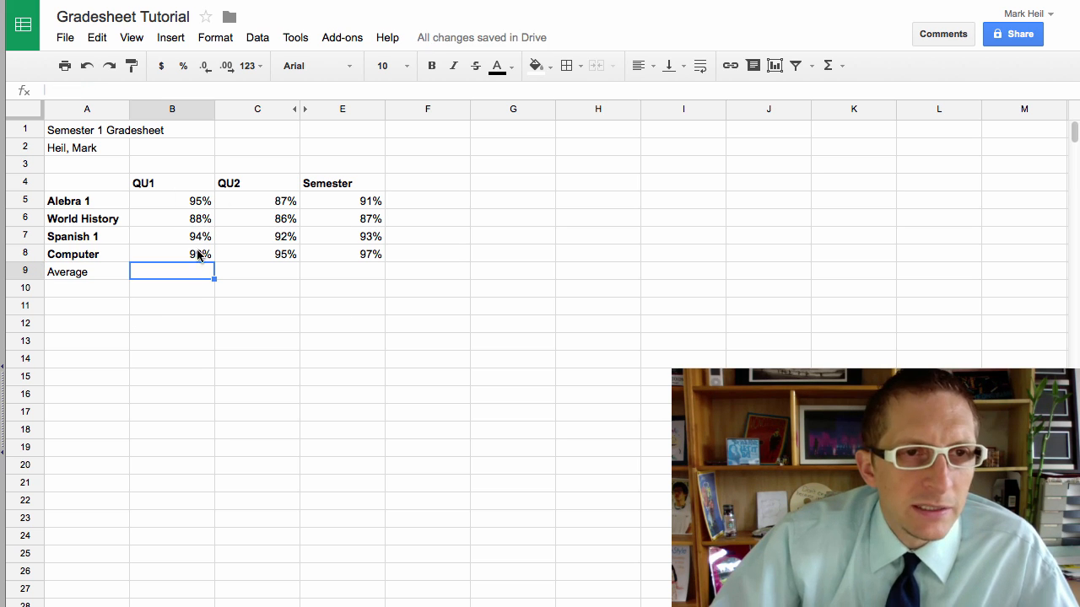
left_click(842, 67)
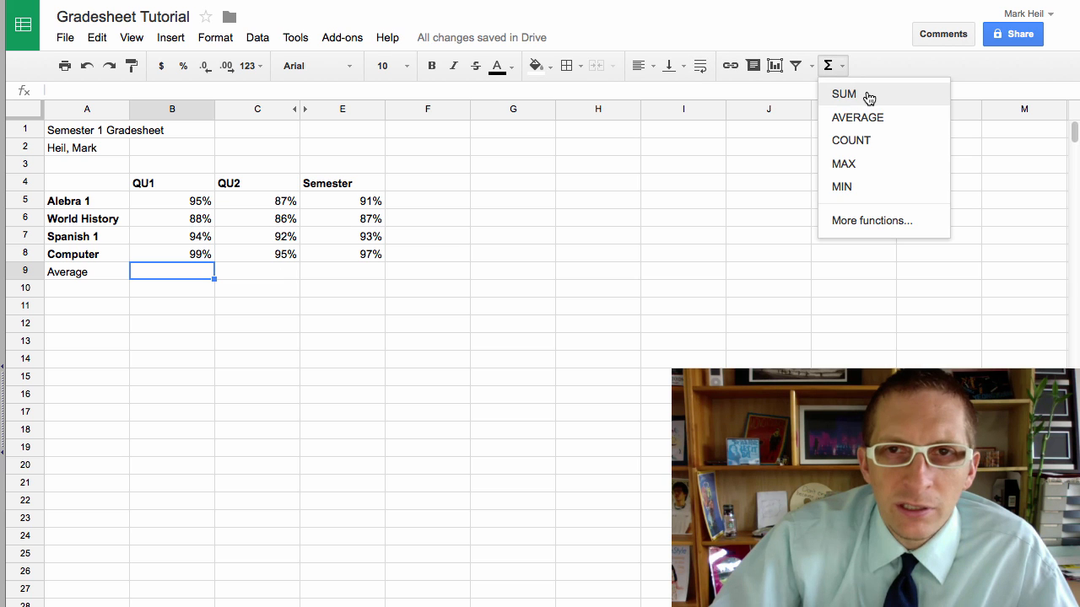
left_click(858, 117)
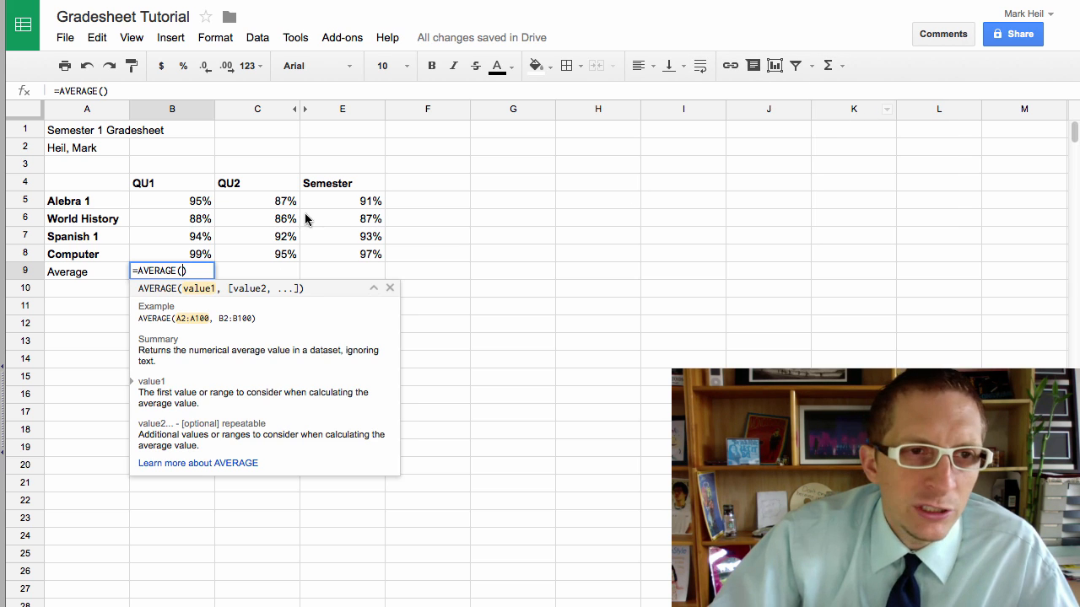
left_click_drag(178, 197, 179, 249)
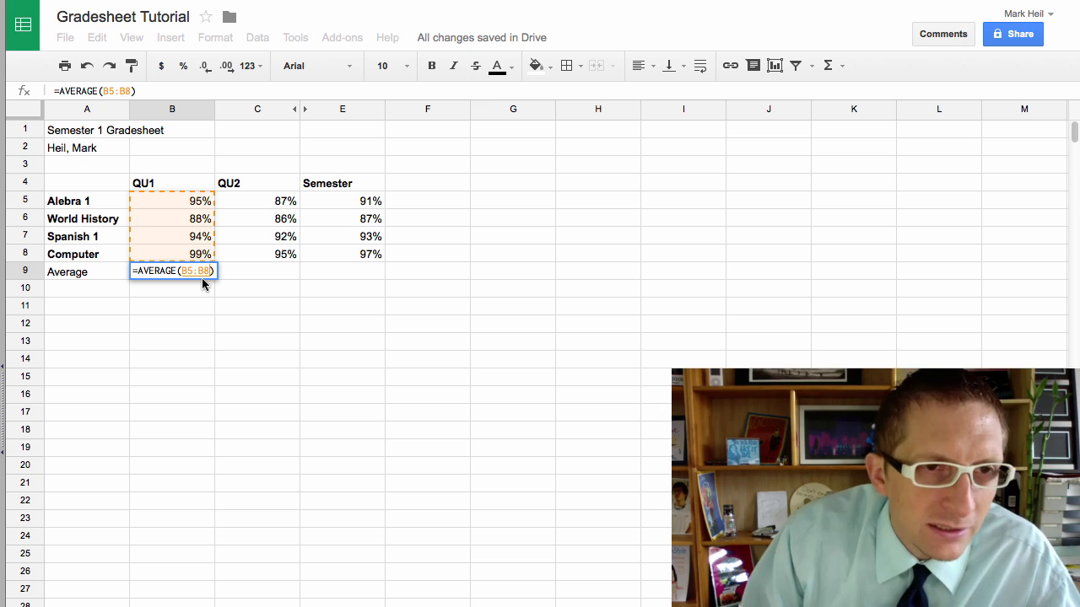
key("Return")
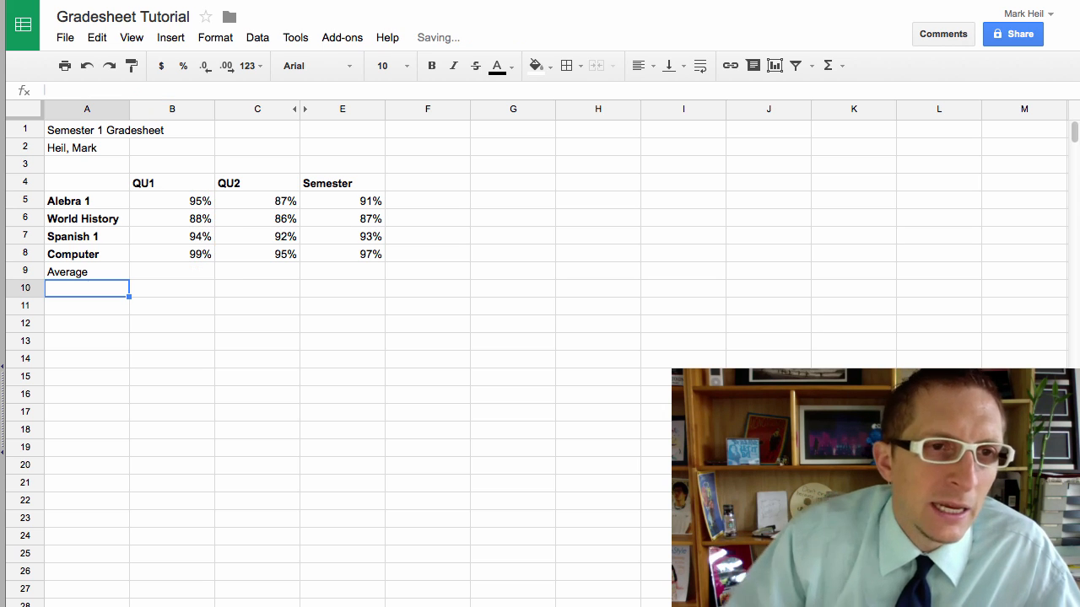
left_click(210, 275)
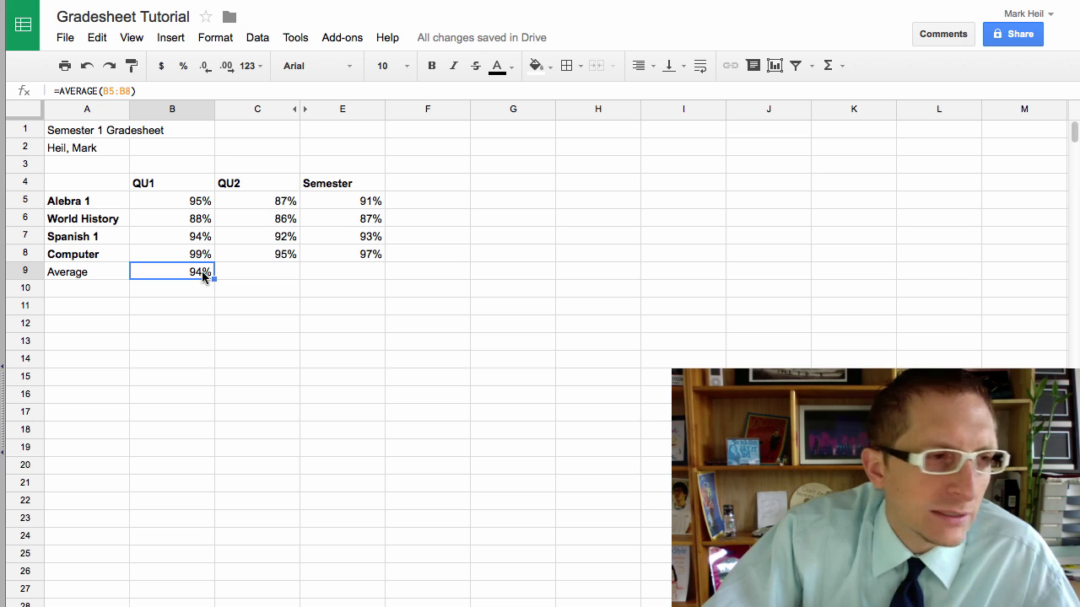
left_click(96, 293)
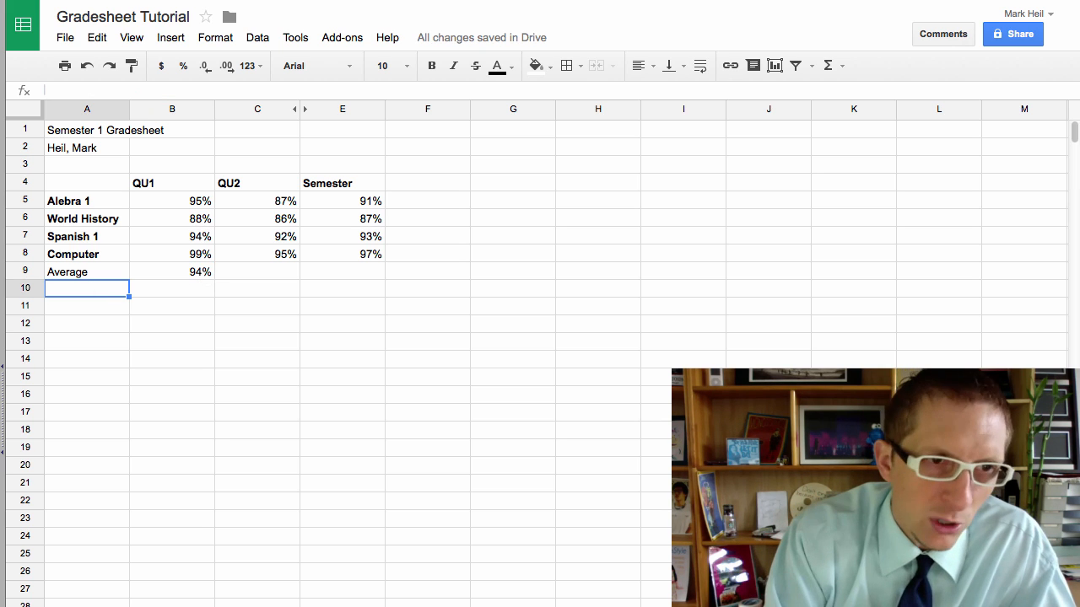
Step: Add a Highest label in A10 with a MAX of B5:B8 in B10, showing 99%
type("Highest")
key("Tab")
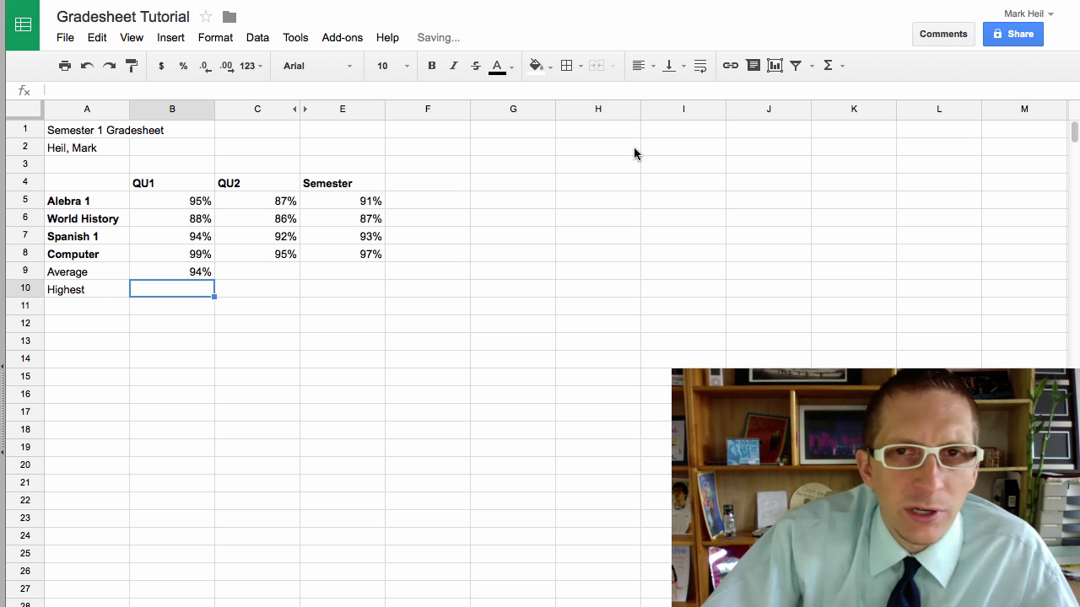
left_click(828, 66)
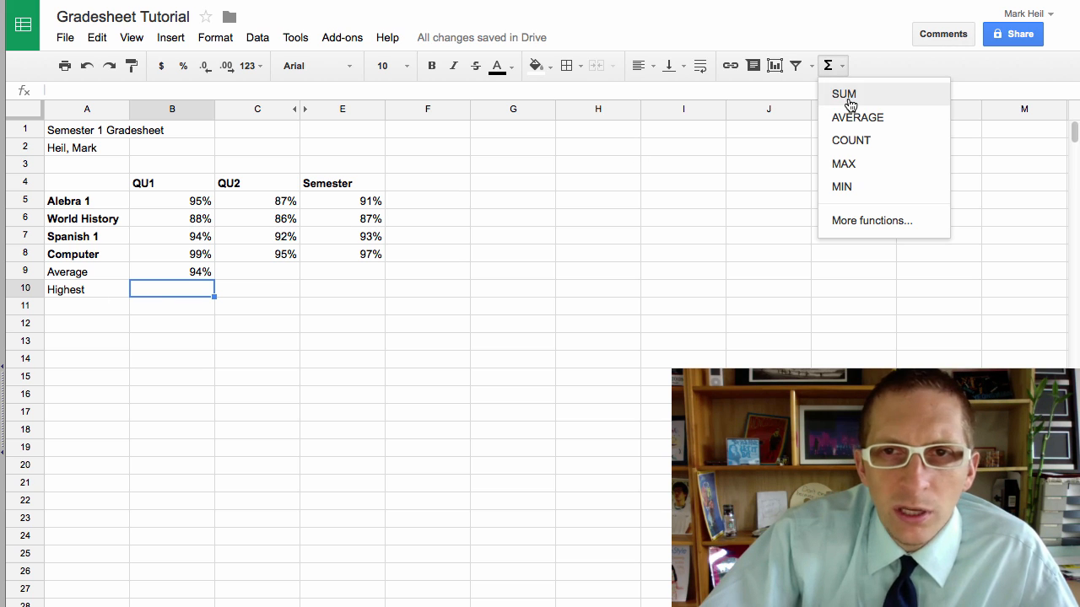
left_click(862, 168)
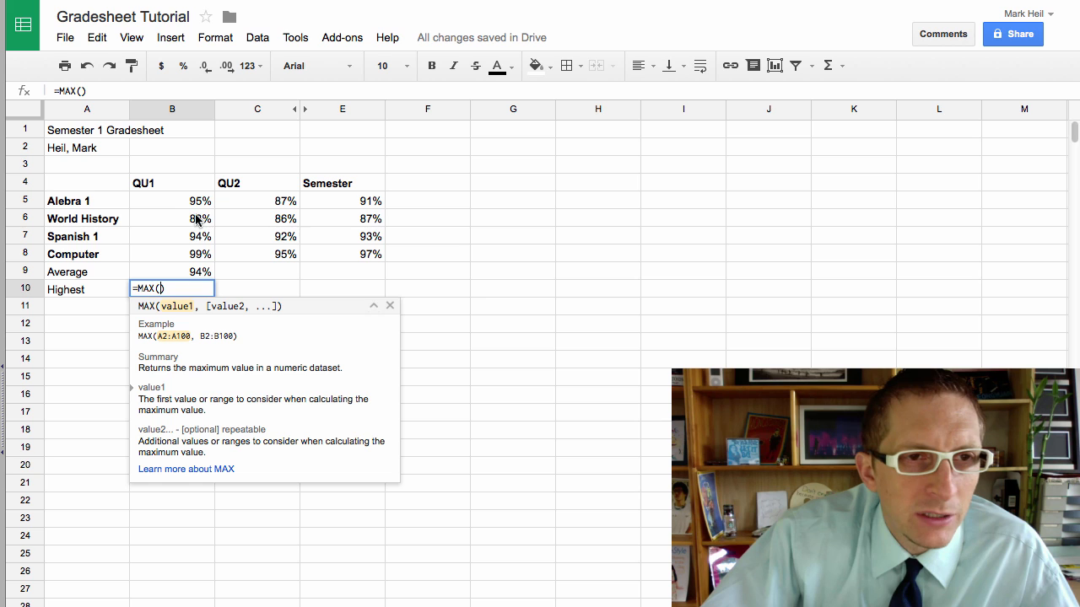
left_click_drag(199, 207, 198, 256)
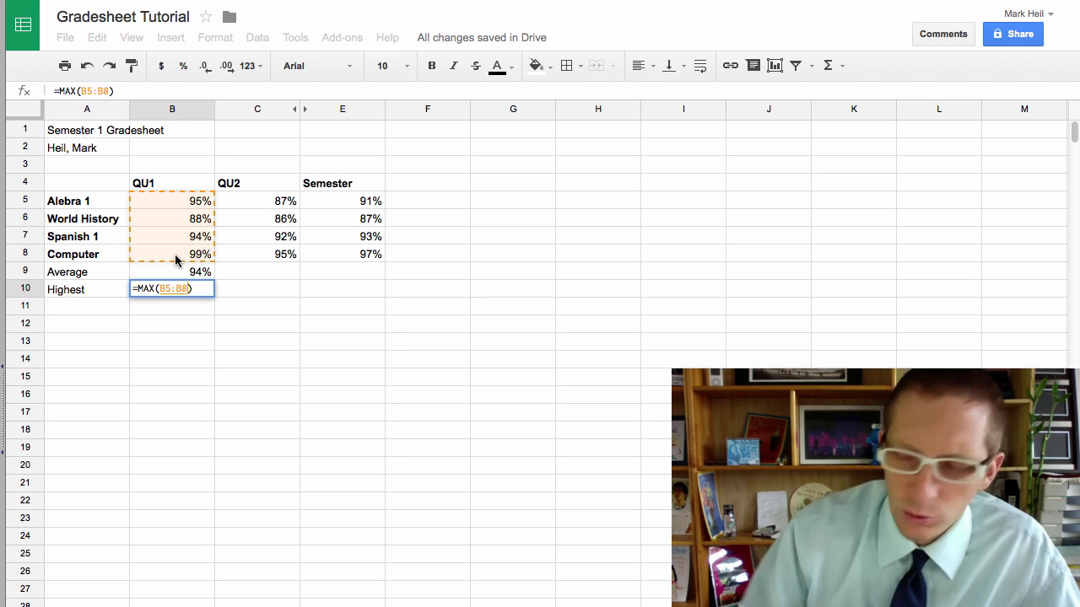
key("Return")
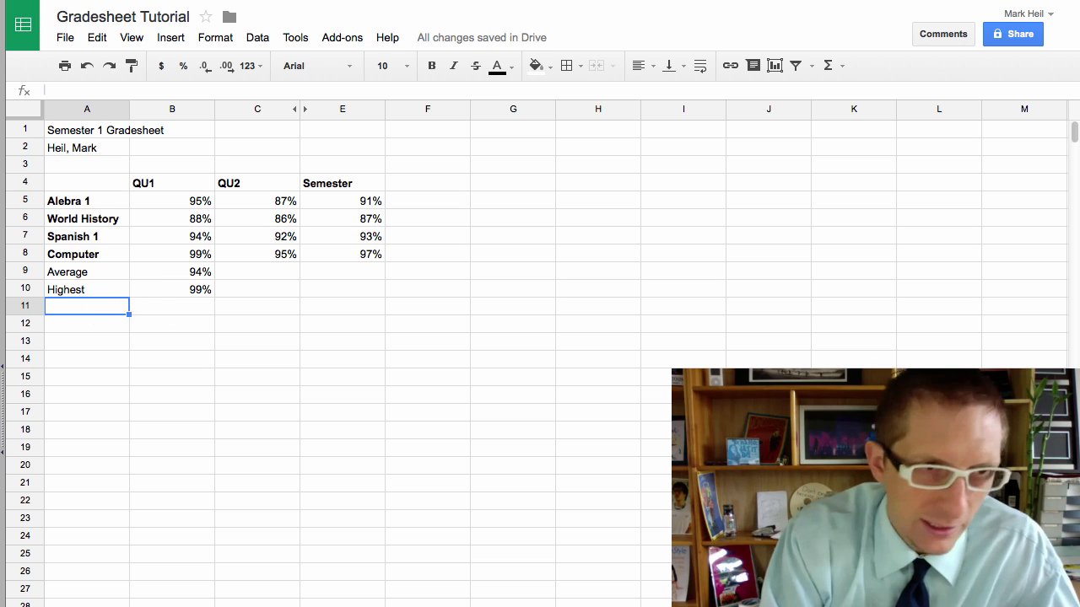
Step: Add a Lowest label in A11 with =MIN(B5:B8) in B11, showing 88%
type("Lowest")
key("Tab")
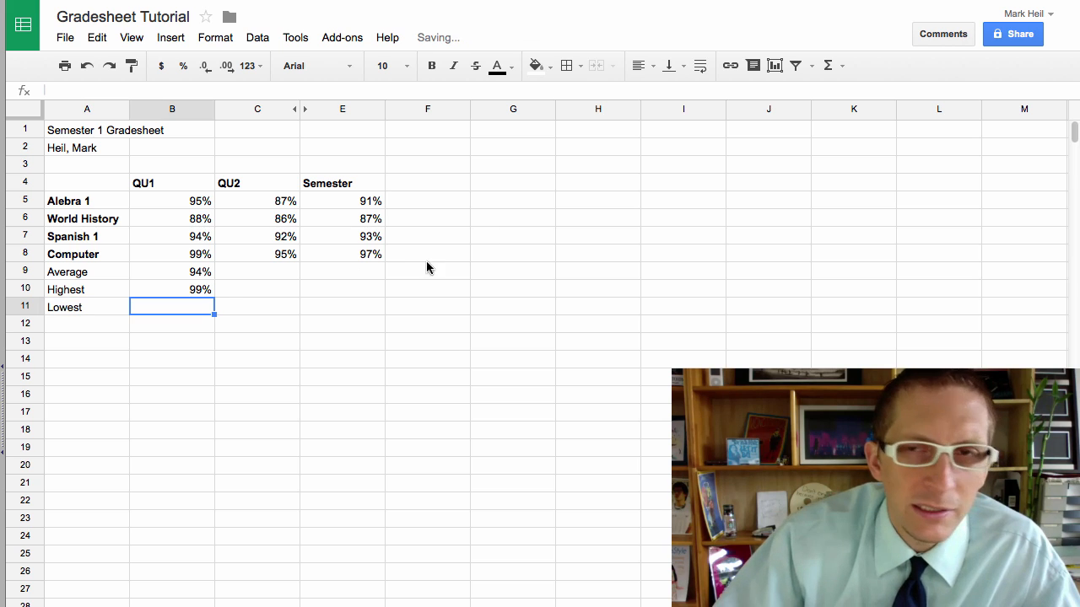
left_click(834, 65)
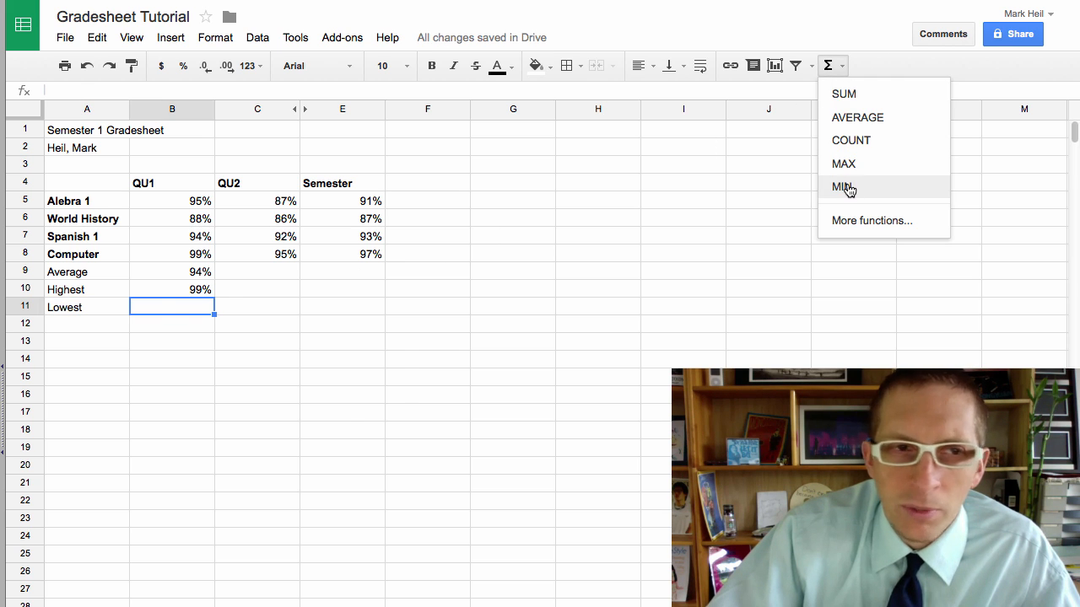
left_click(777, 184)
left_click_drag(199, 208, 205, 257)
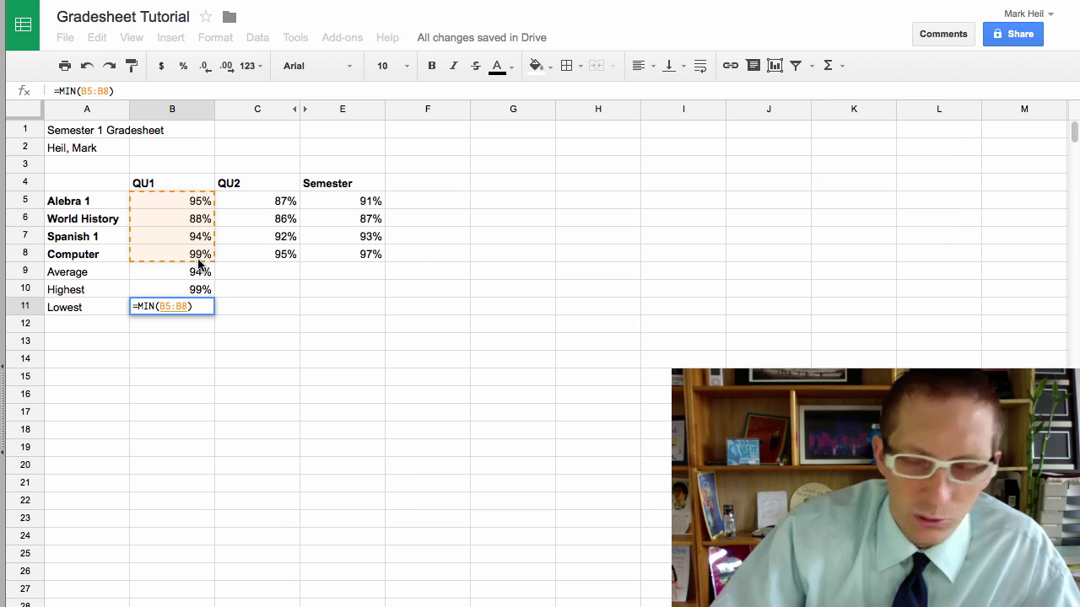
key("Return")
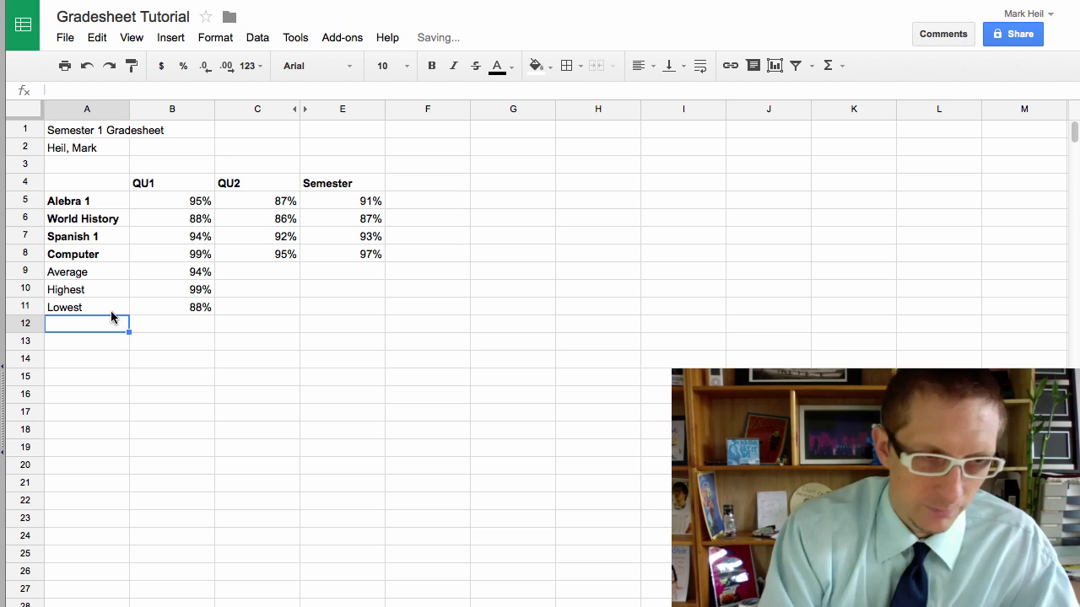
Step: Add a Total Classes label in A12 with =COUNT(B5:B8) in B12, showing 4
type("Total")
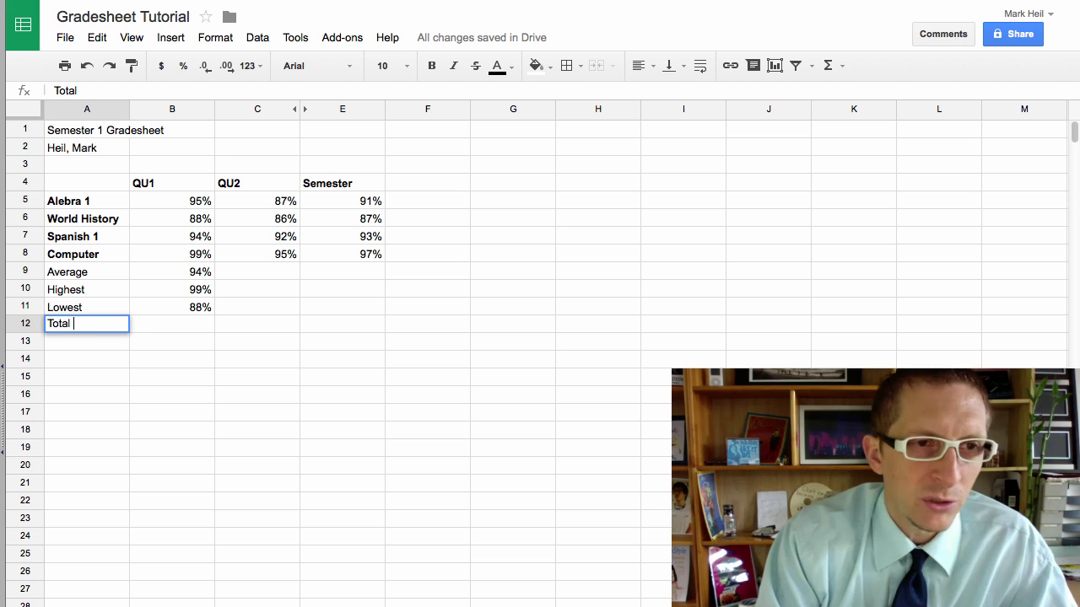
type(" Classes")
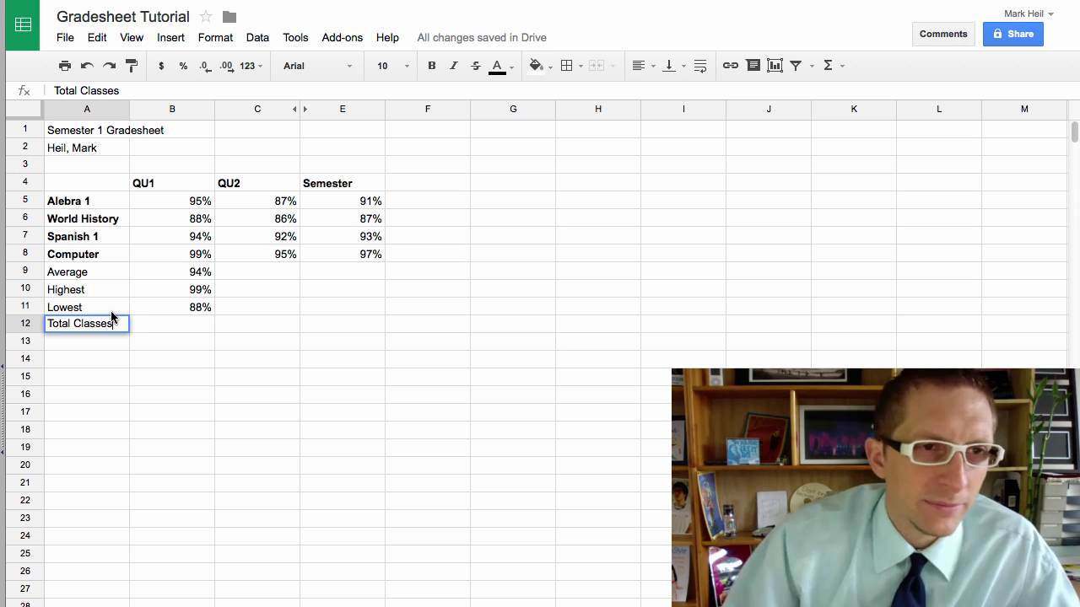
left_click(202, 323)
left_click(842, 66)
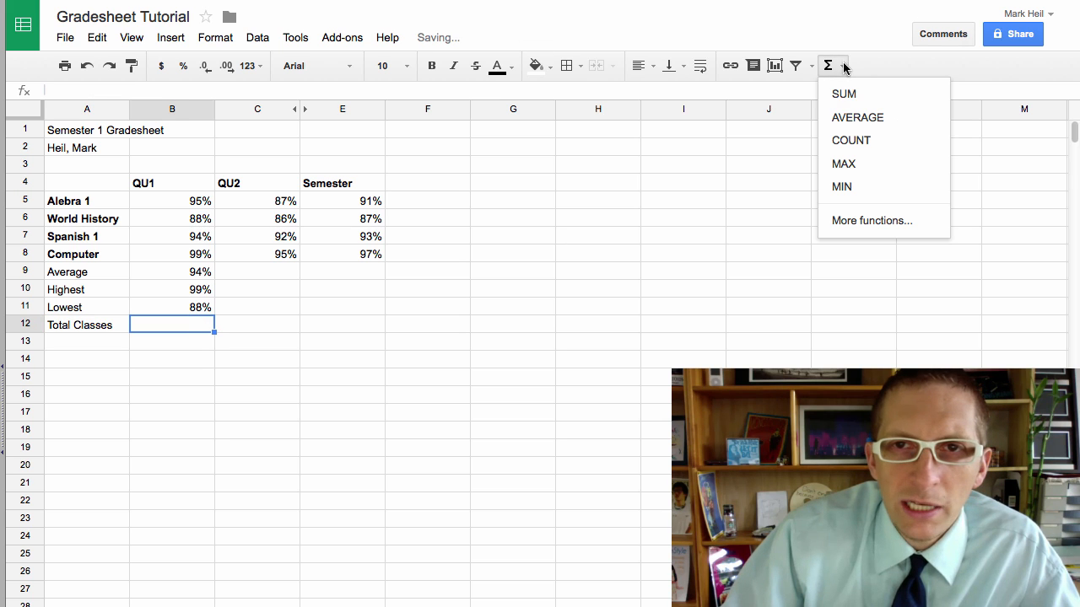
left_click(852, 140)
left_click_drag(187, 205, 185, 258)
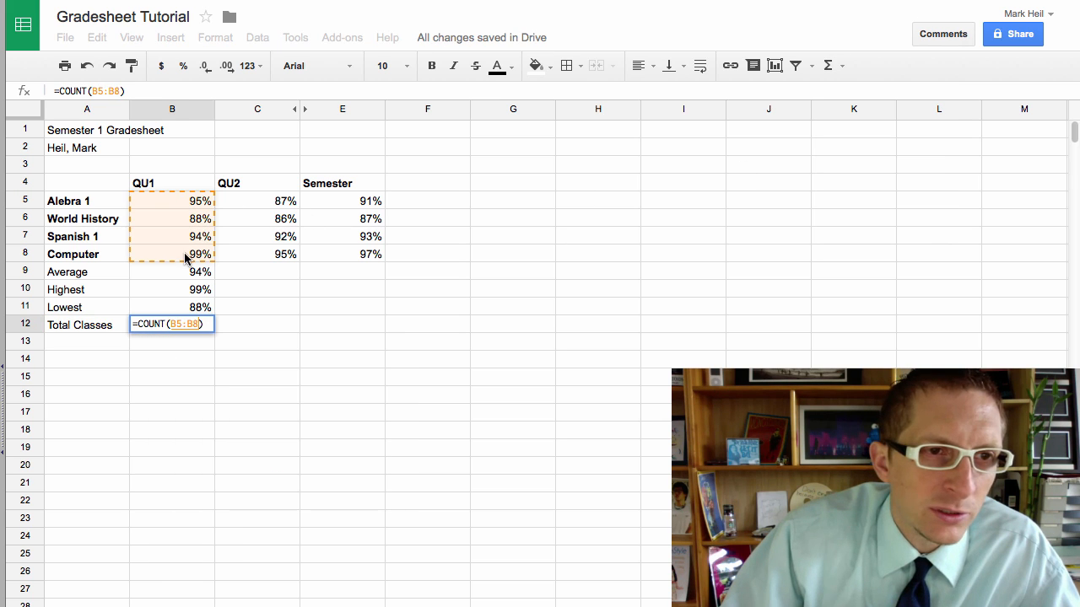
key("Return")
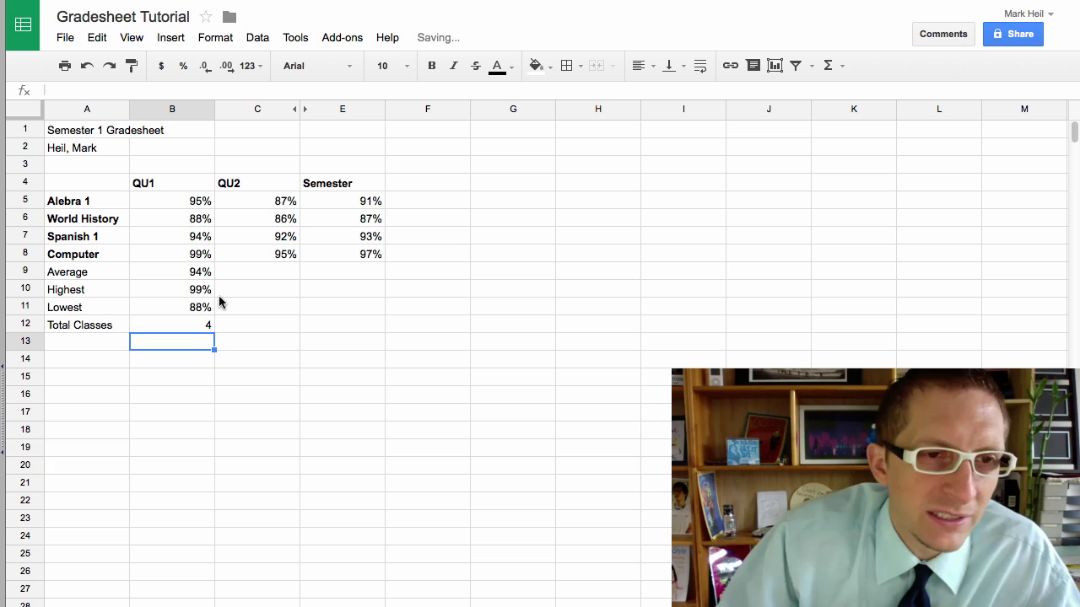
Step: Fill the B9:B12 summary formulas into C9:C12, giving 90%, 95%, 86% and 4
left_click_drag(203, 272, 256, 333)
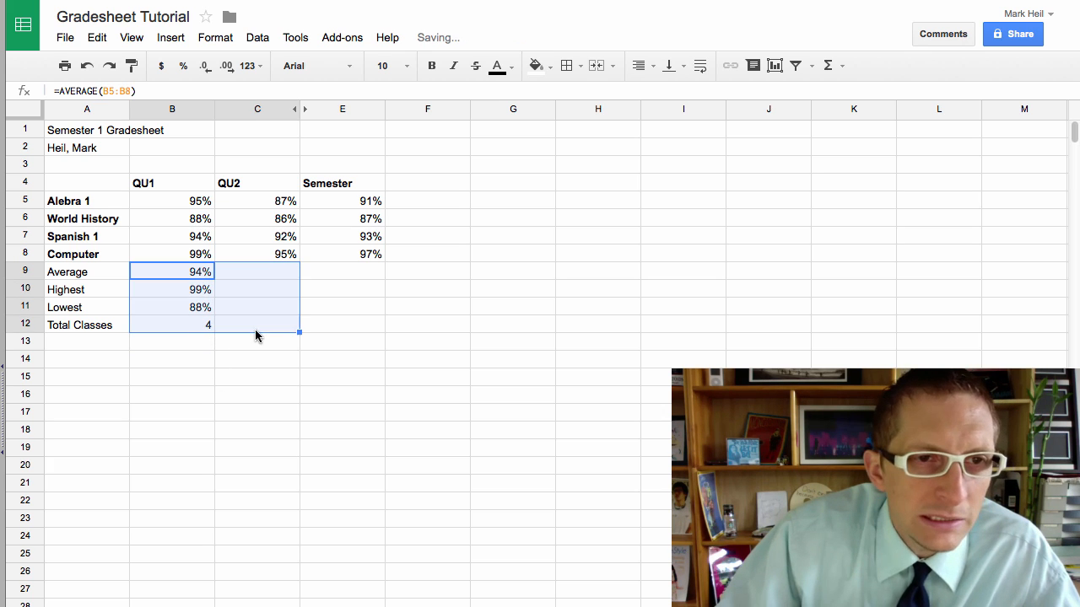
left_click(240, 377)
left_click(257, 275)
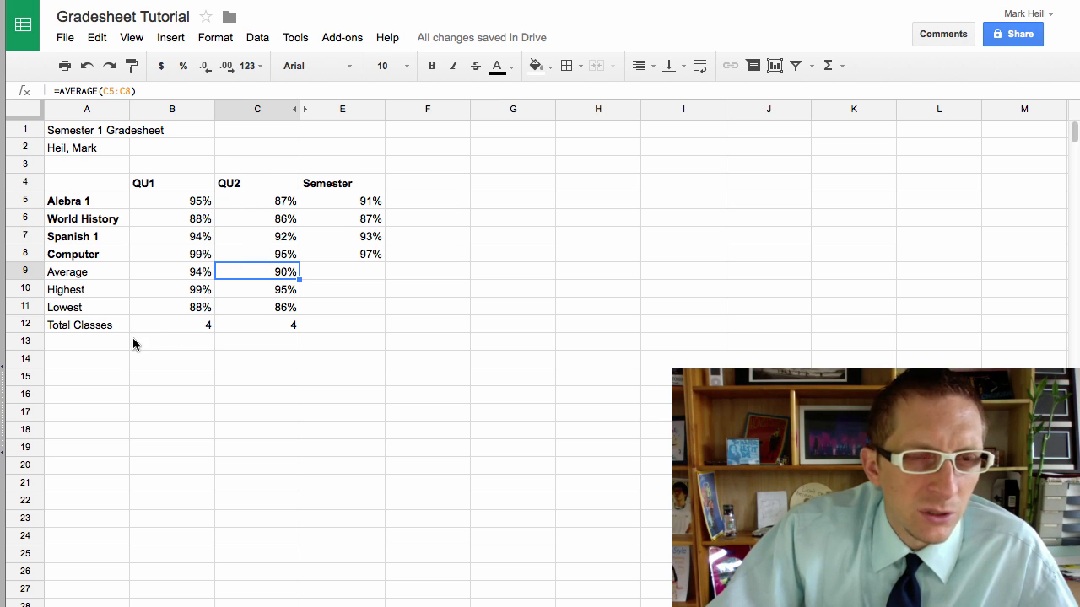
left_click_drag(85, 271, 267, 326)
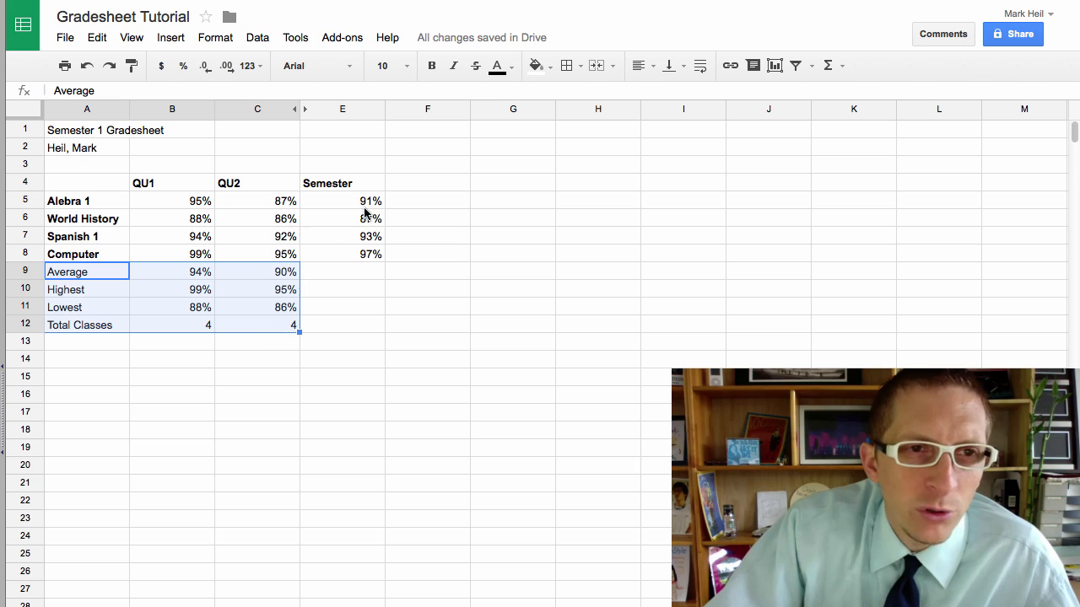
Step: Give the summary rows A9:C12 a light gray 2 fill
left_click(537, 66)
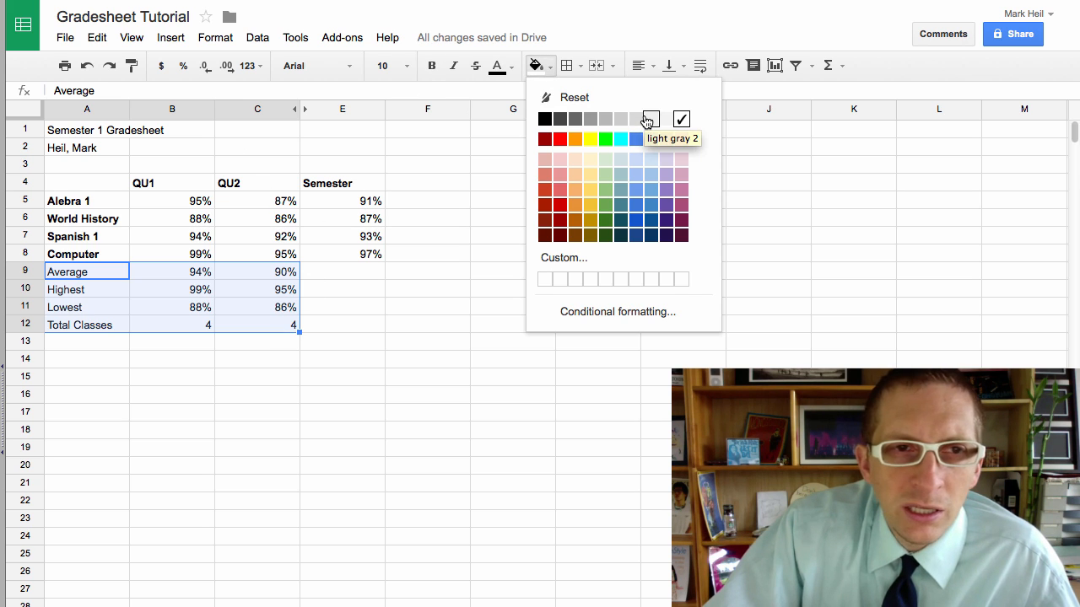
left_click(647, 121)
left_click(477, 323)
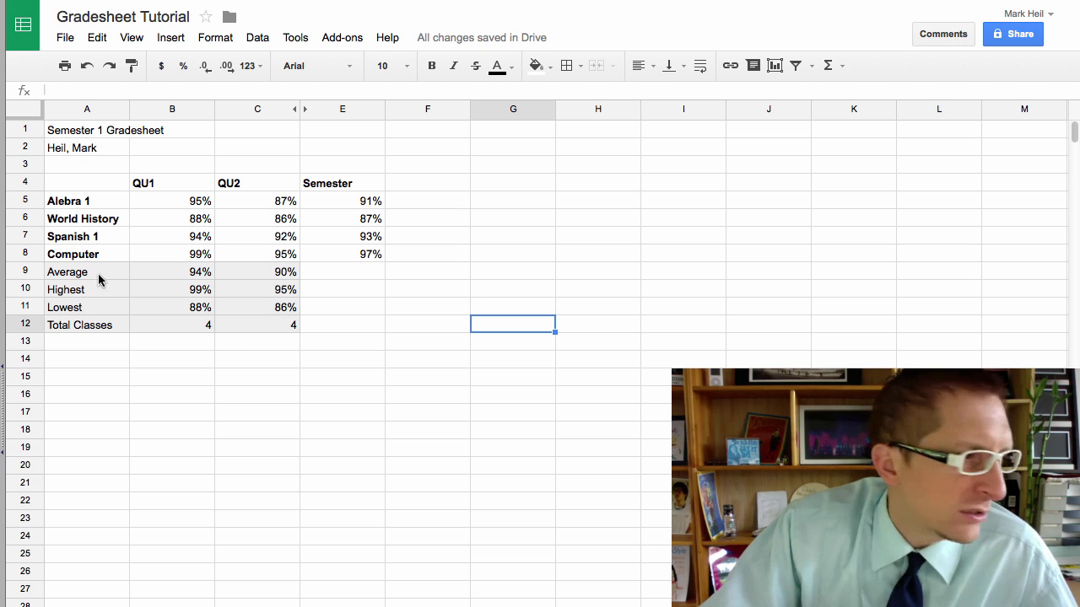
left_click(423, 327)
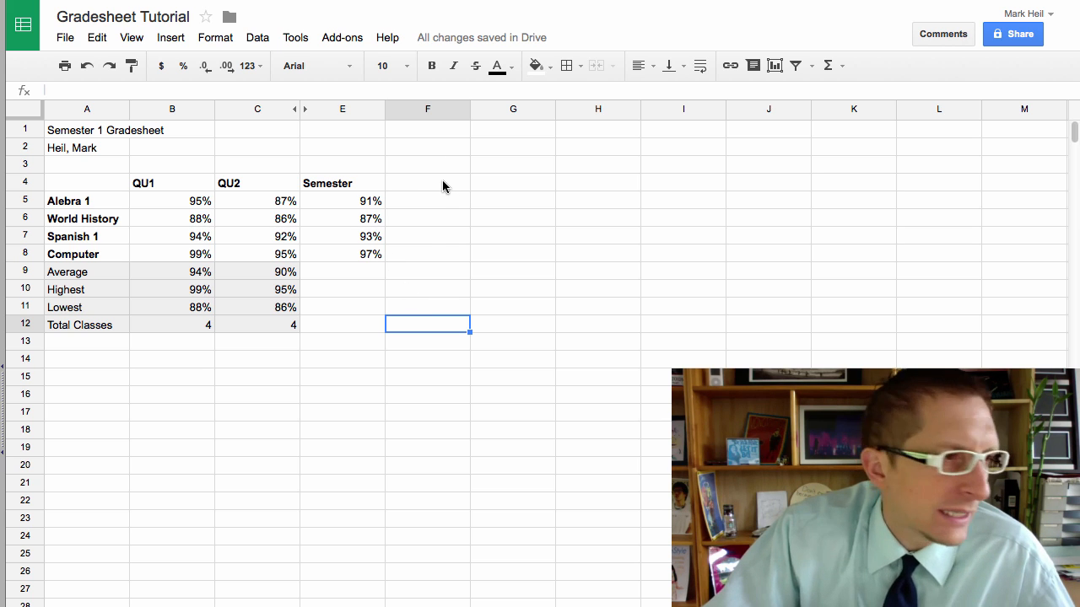
left_click(421, 184)
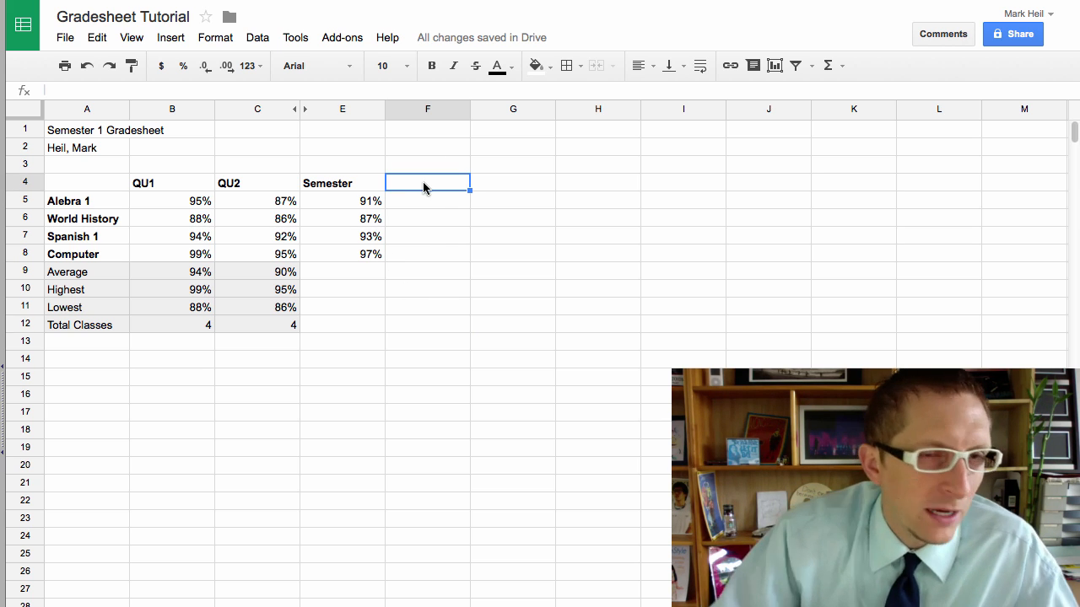
Step: Enter the P/F heading in F4, 'Fail' in E3 and the threshold 66 in F3
type("P/F")
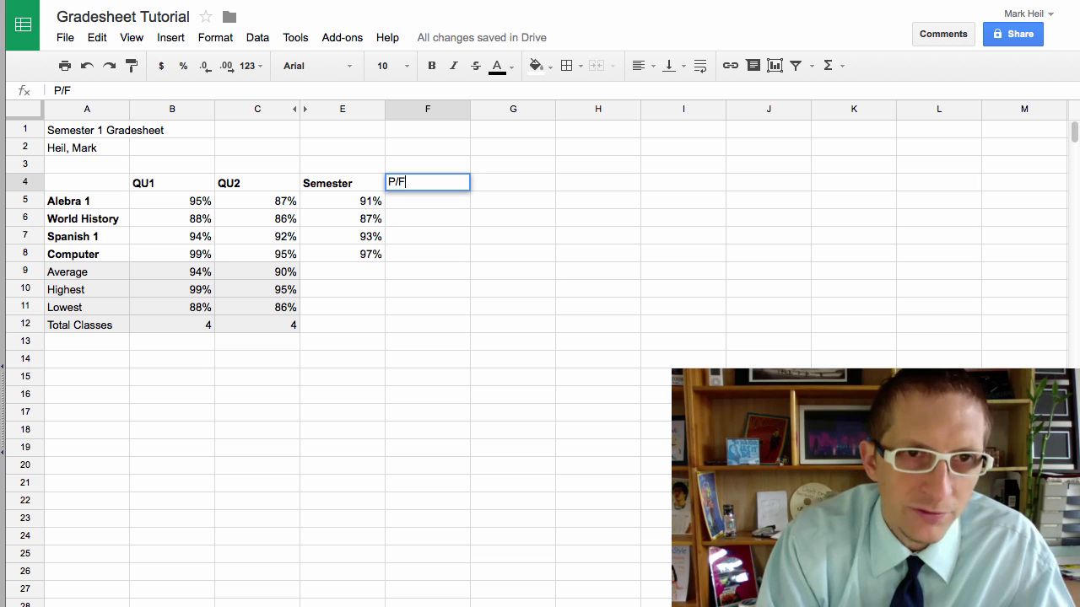
left_click(438, 223)
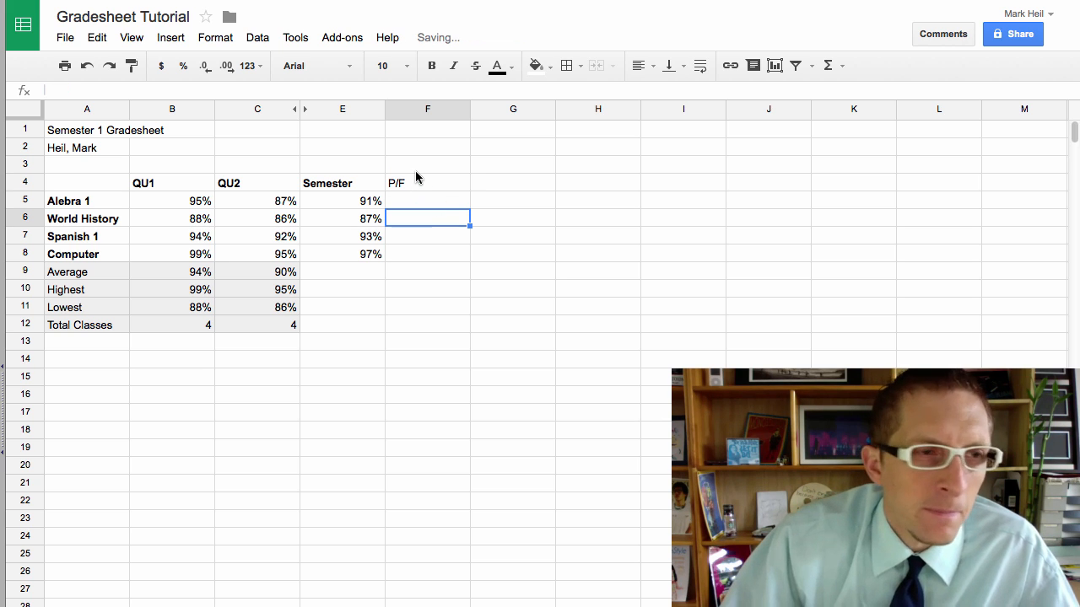
left_click(373, 159)
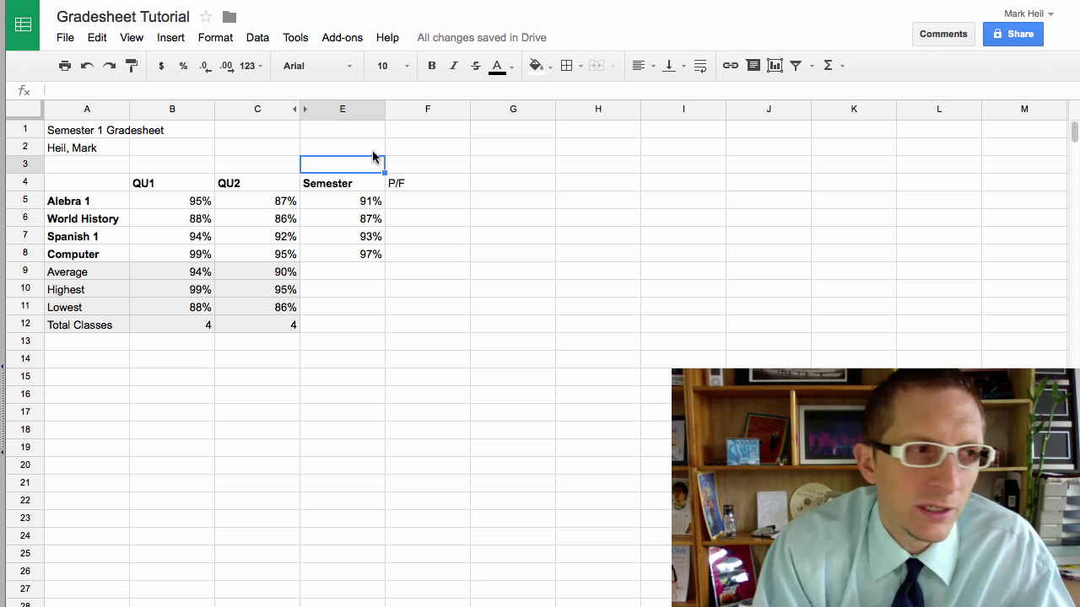
type("Fail")
key("Tab")
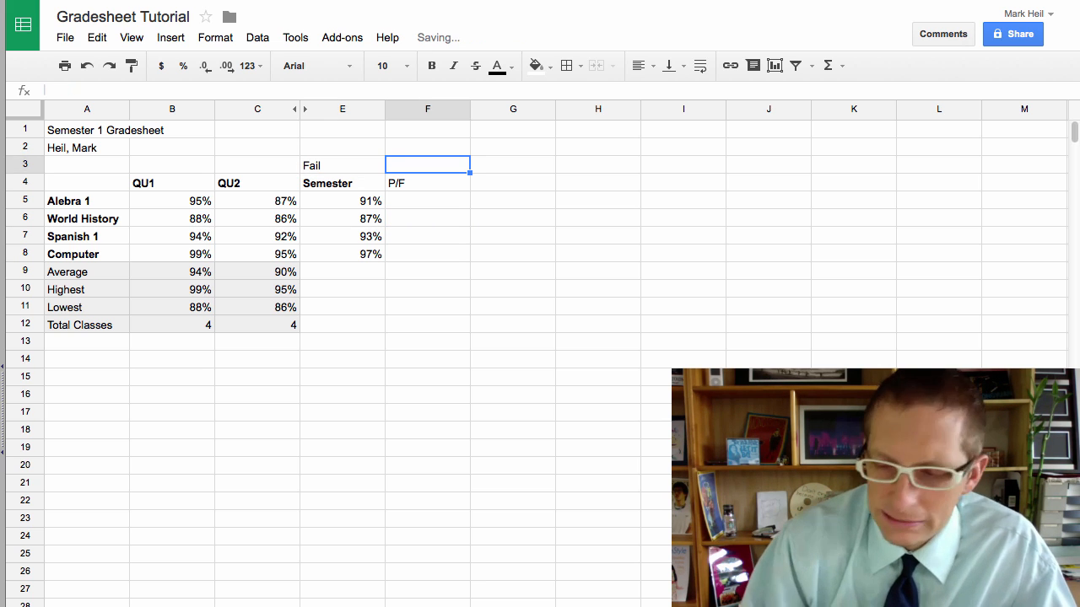
type("66")
key("Return")
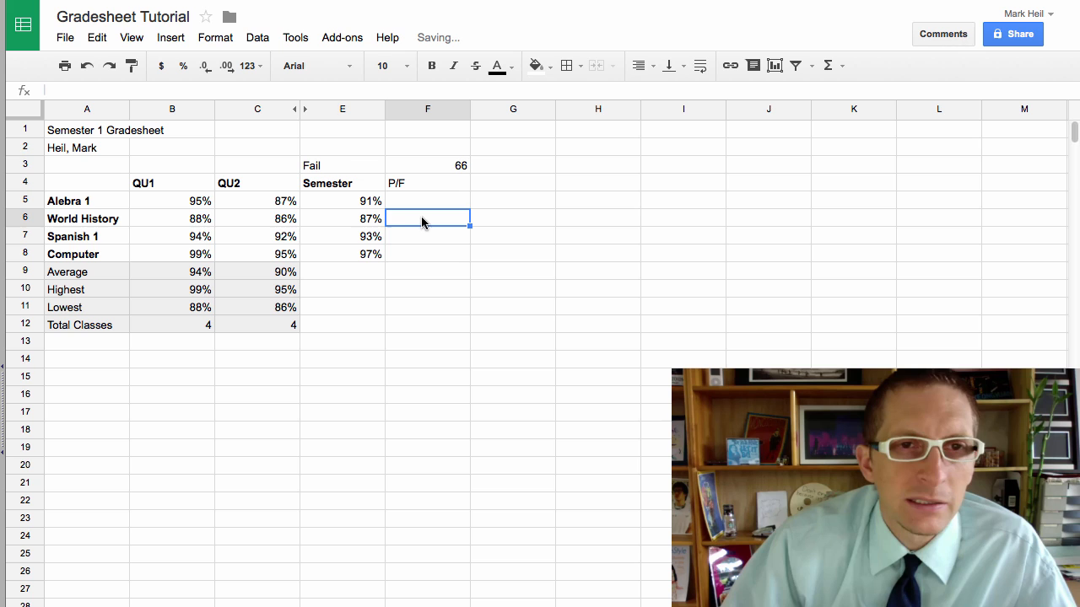
Step: Right-align the Fail label, left-align 66, and bold the P/F heading
left_click(367, 169)
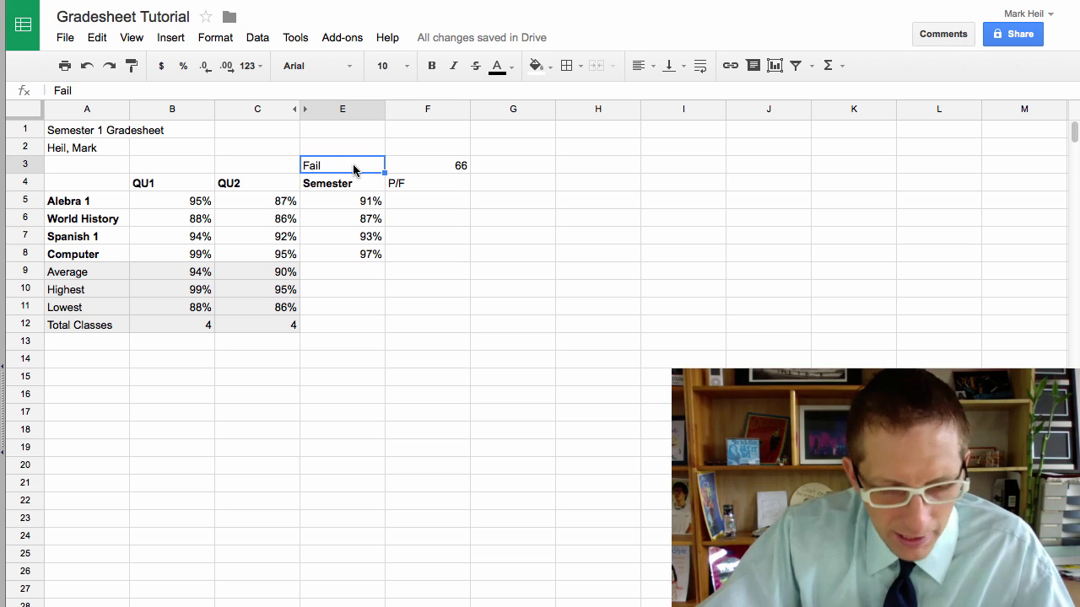
key("ctrl+shift+r")
left_click(429, 171)
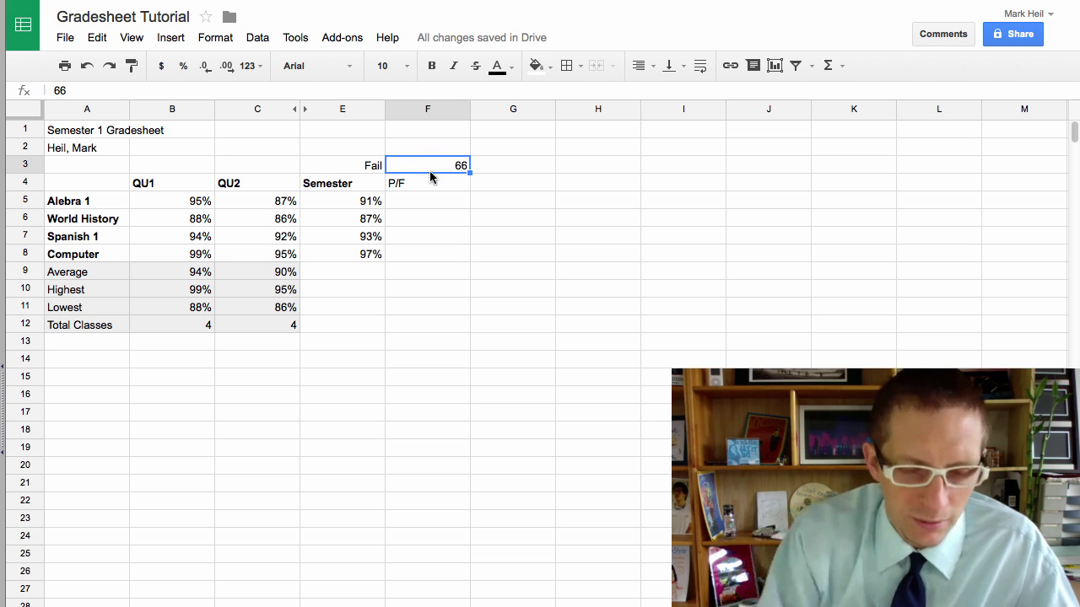
key("ctrl+shift+l")
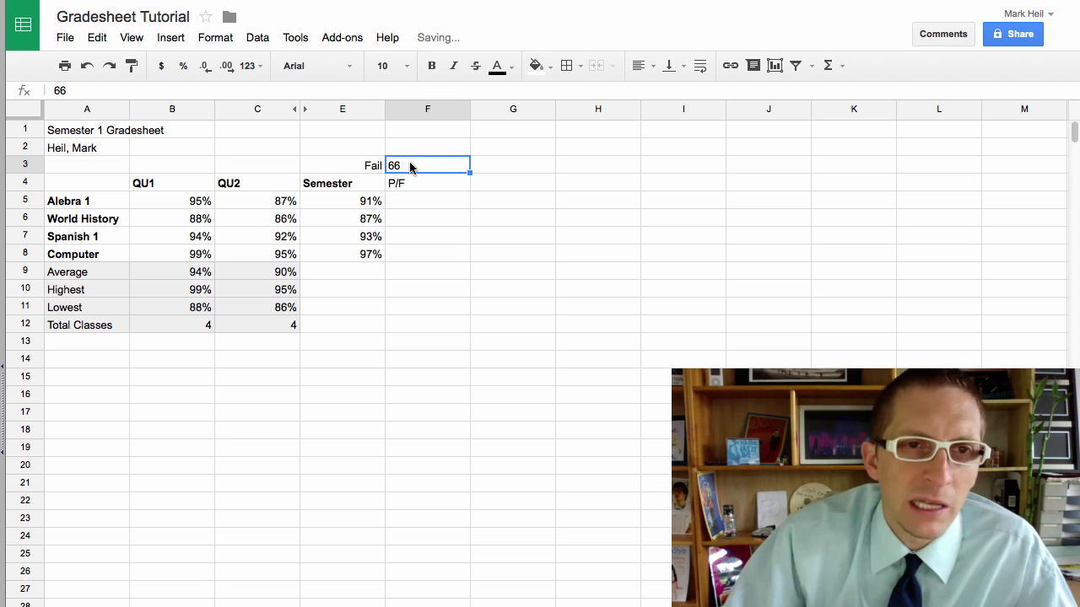
left_click(428, 254)
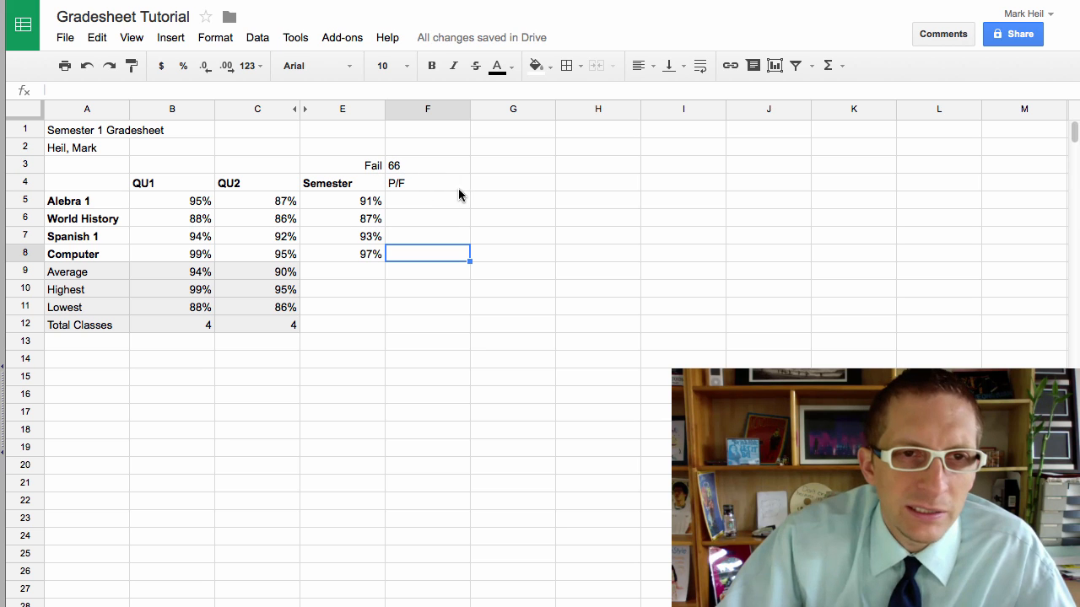
left_click(426, 187)
key("ctrl+b")
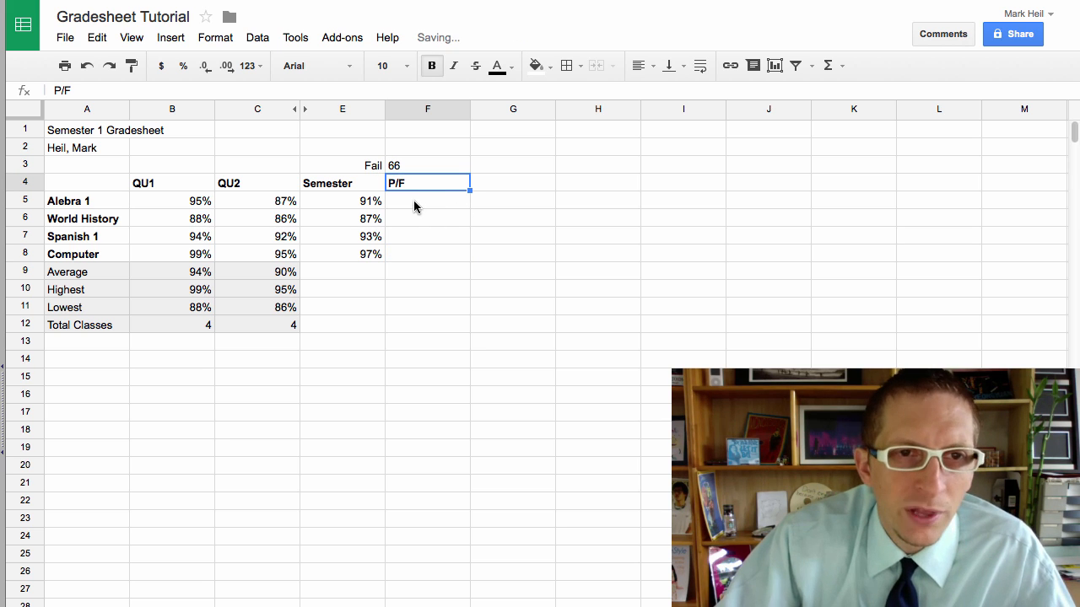
Step: With F5 selected, browse the full spreadsheet function reference from the Σ menu
left_click(417, 205)
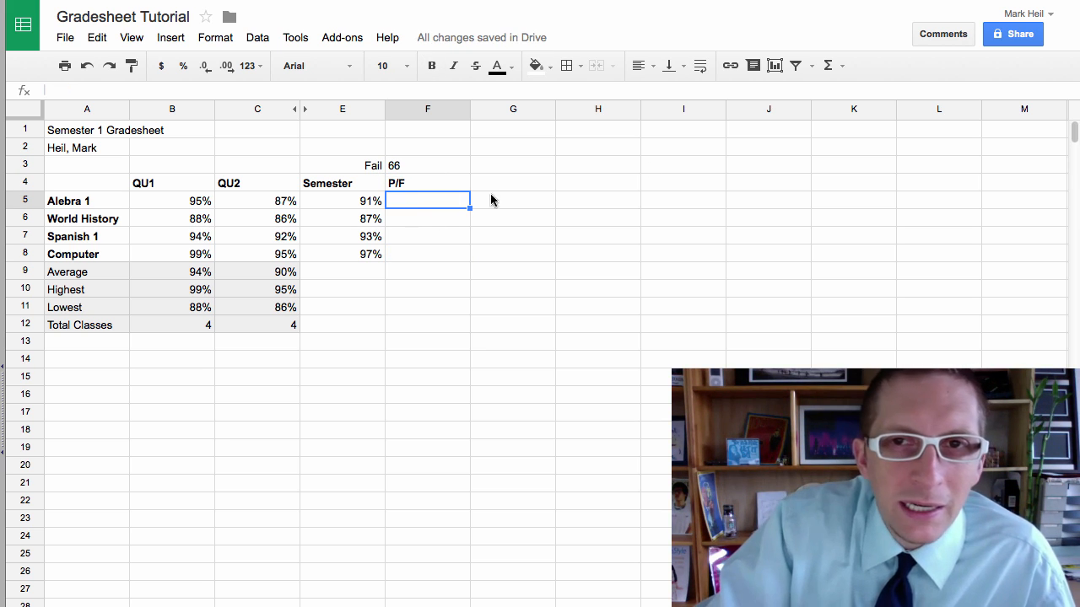
left_click(841, 68)
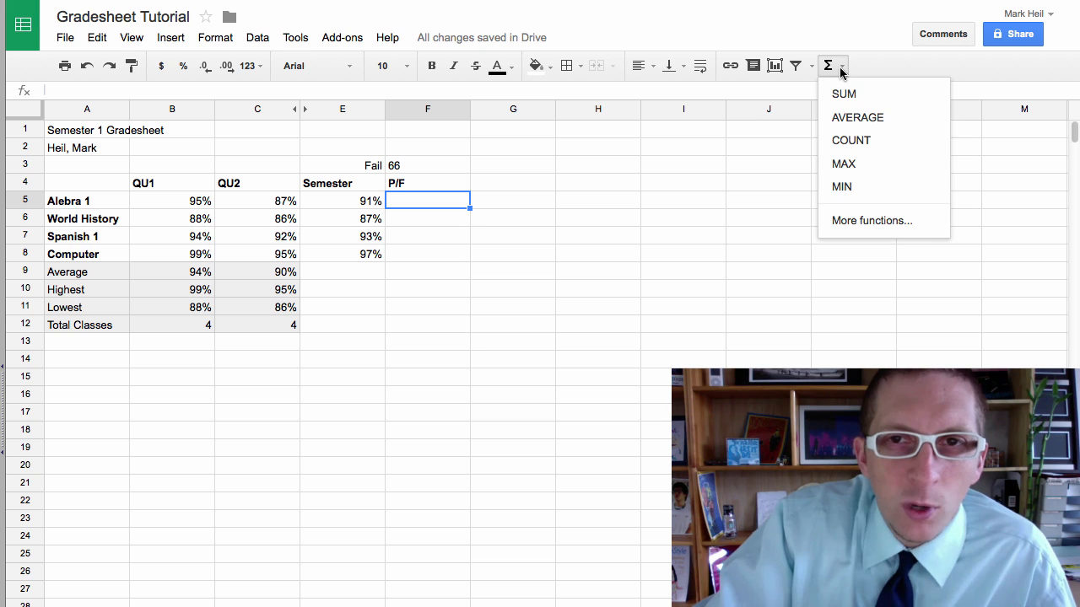
left_click(846, 221)
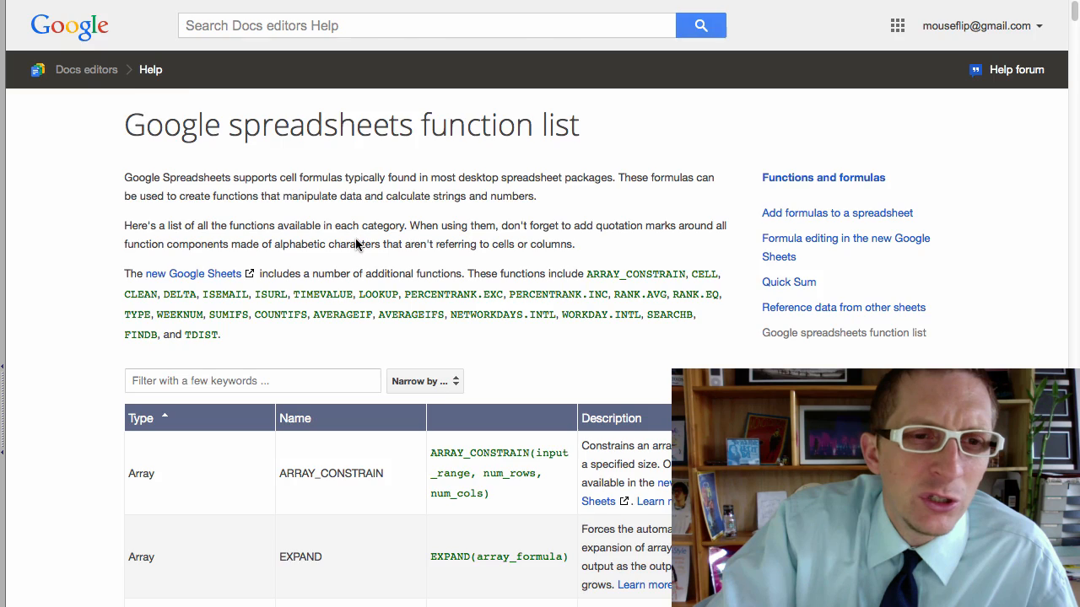
scroll(355, 245, "down", 5)
Step: In F5 start =IF(E5>=F3, referencing the threshold cell F3 instead of a hard-coded 66
key("super+w")
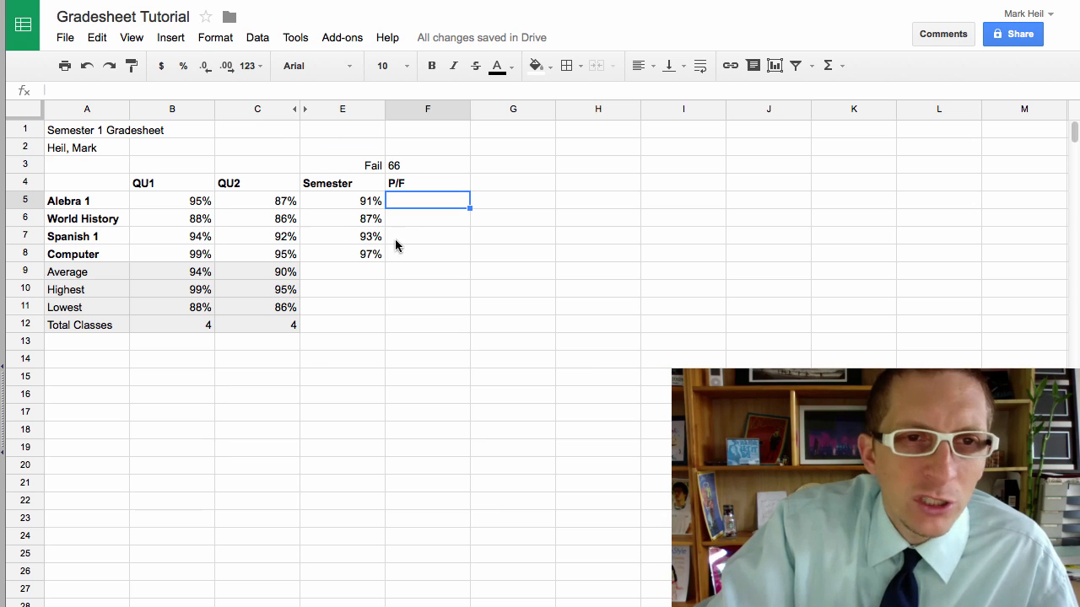
type("=if")
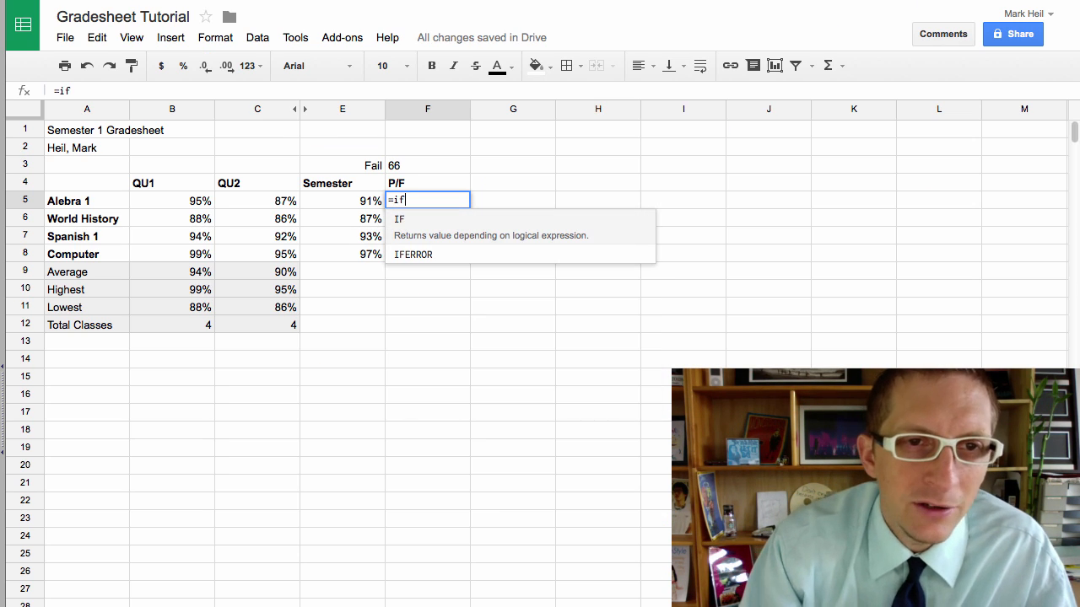
left_click(414, 233)
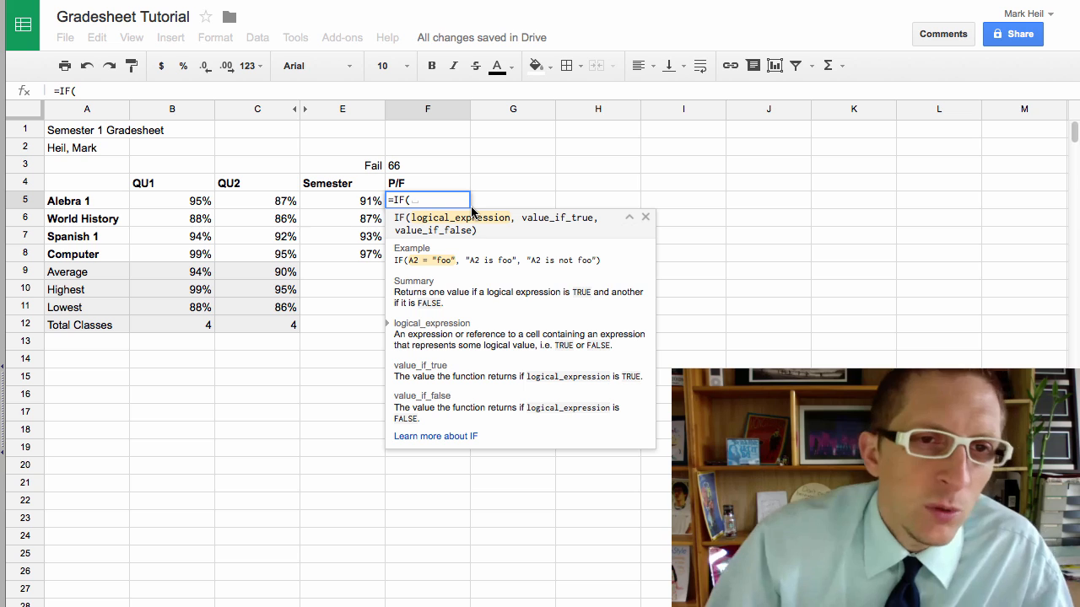
left_click(352, 202)
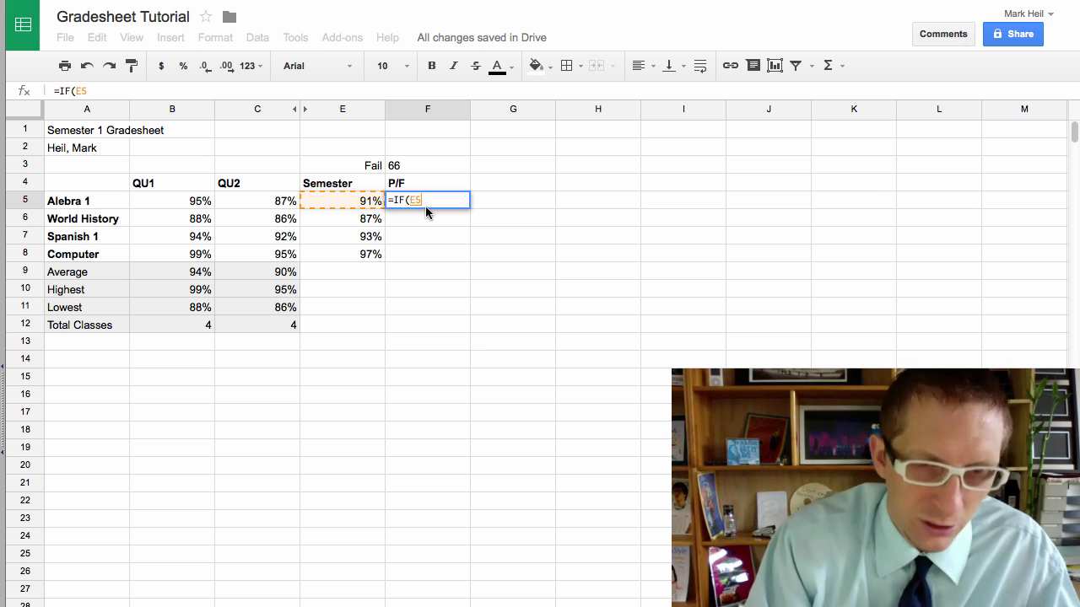
type(">=")
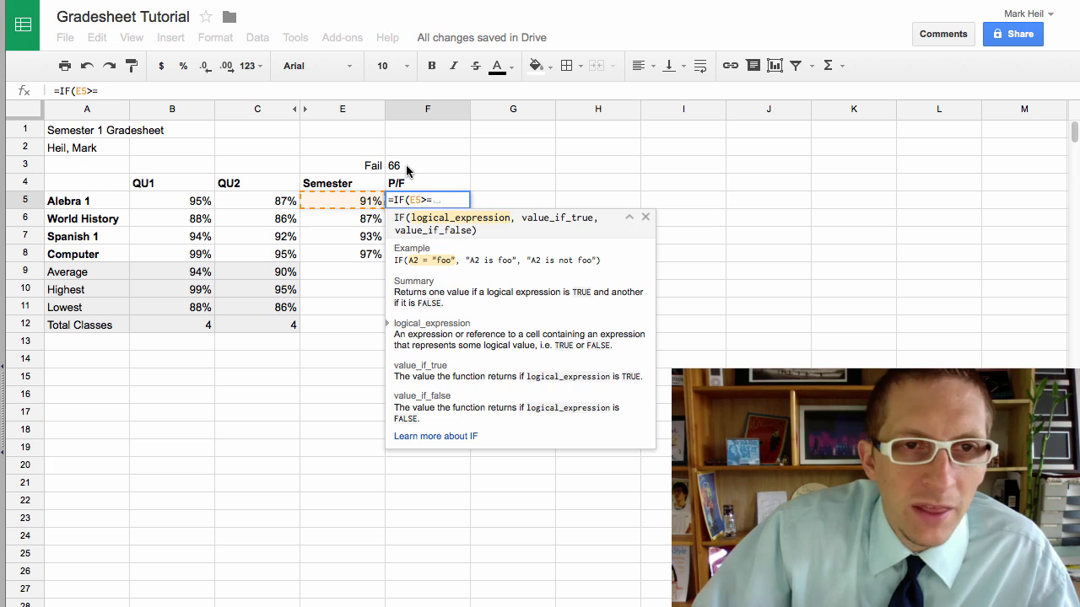
left_click(408, 170)
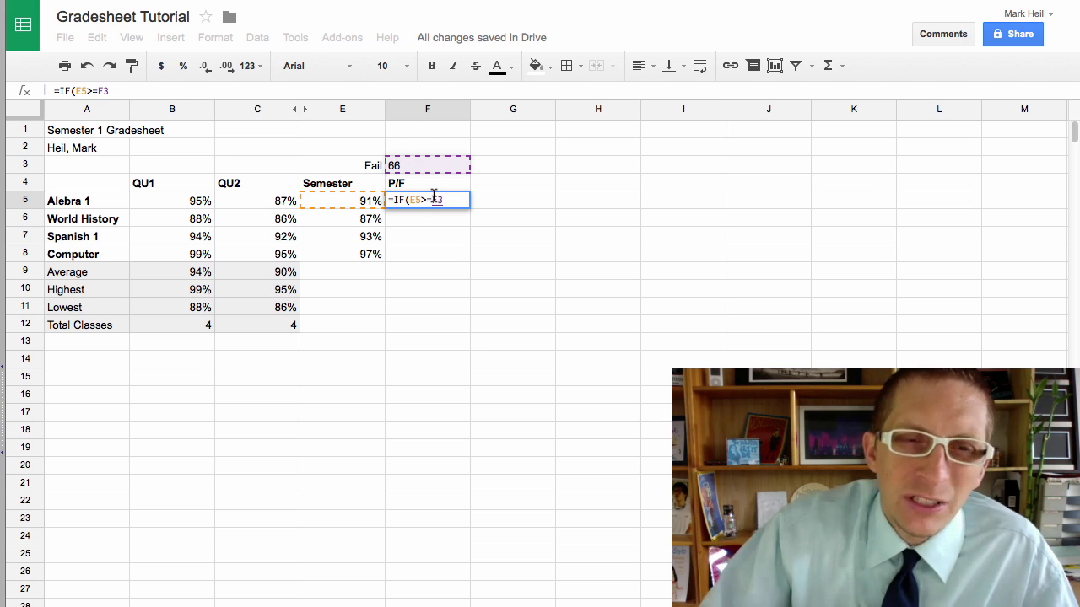
key("BackSpace")
key("BackSpace")
type("66")
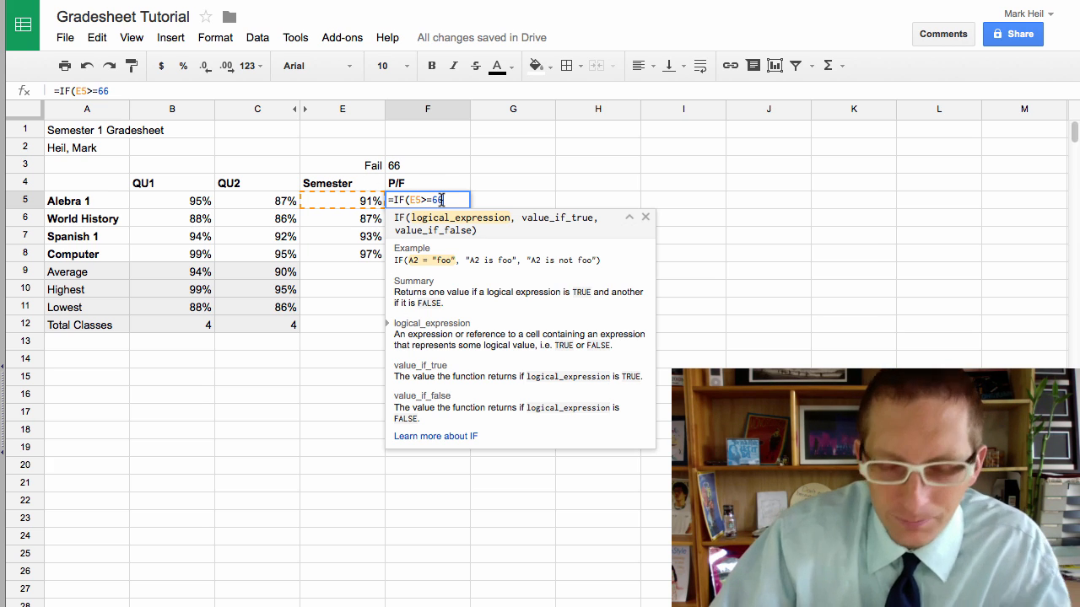
key("BackSpace")
key("BackSpace")
left_click(408, 168)
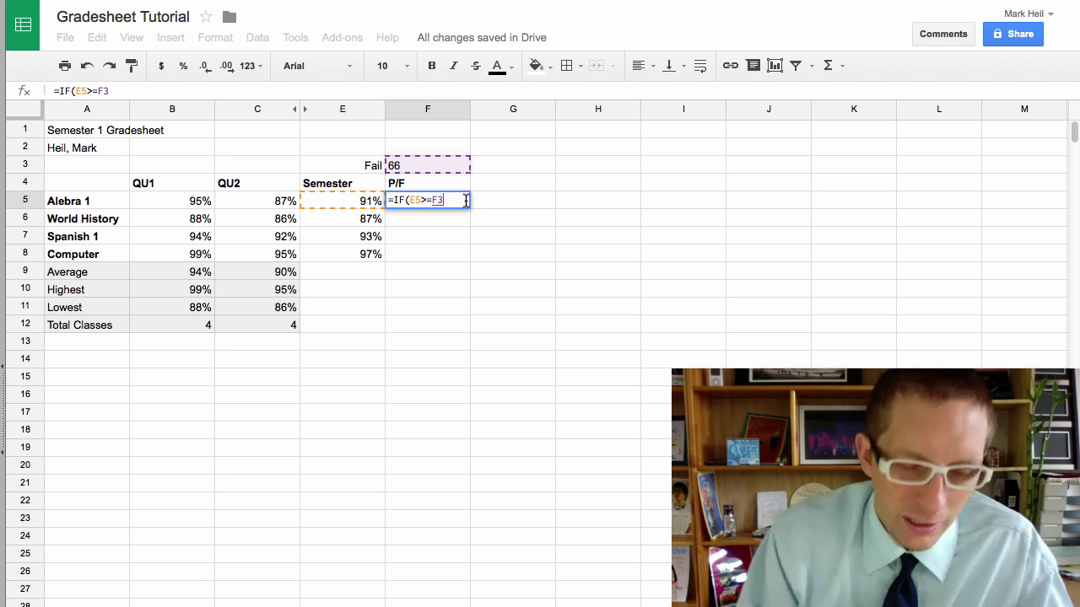
Step: Complete F5 as =IF(E5>=F3, "Pass", "Fail"), which shows Fail for Alebra 1
type(".")
key("BackSpace")
type(",")
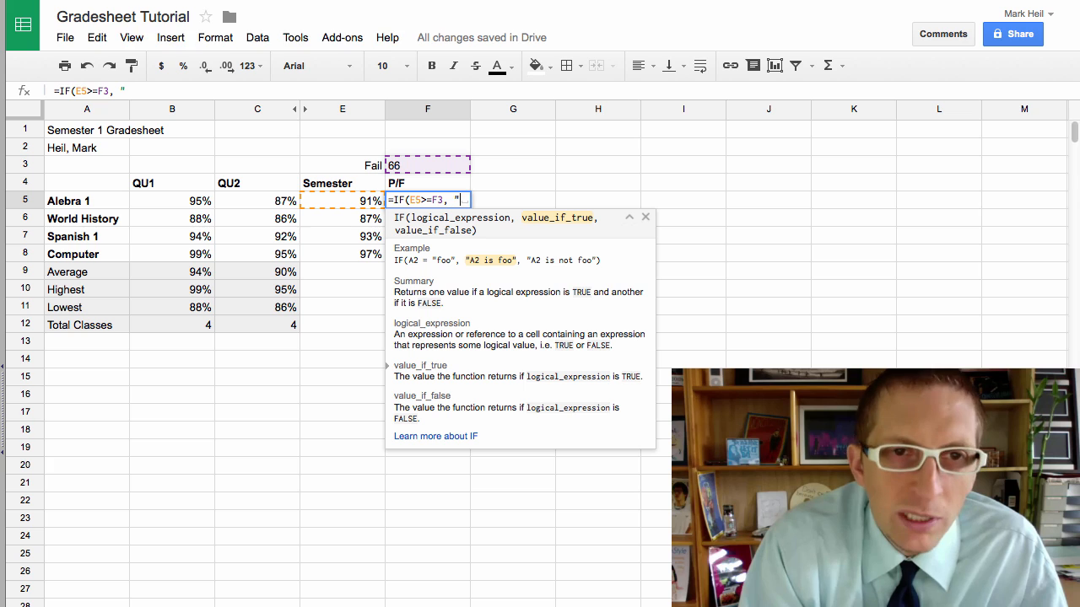
type(" \"")
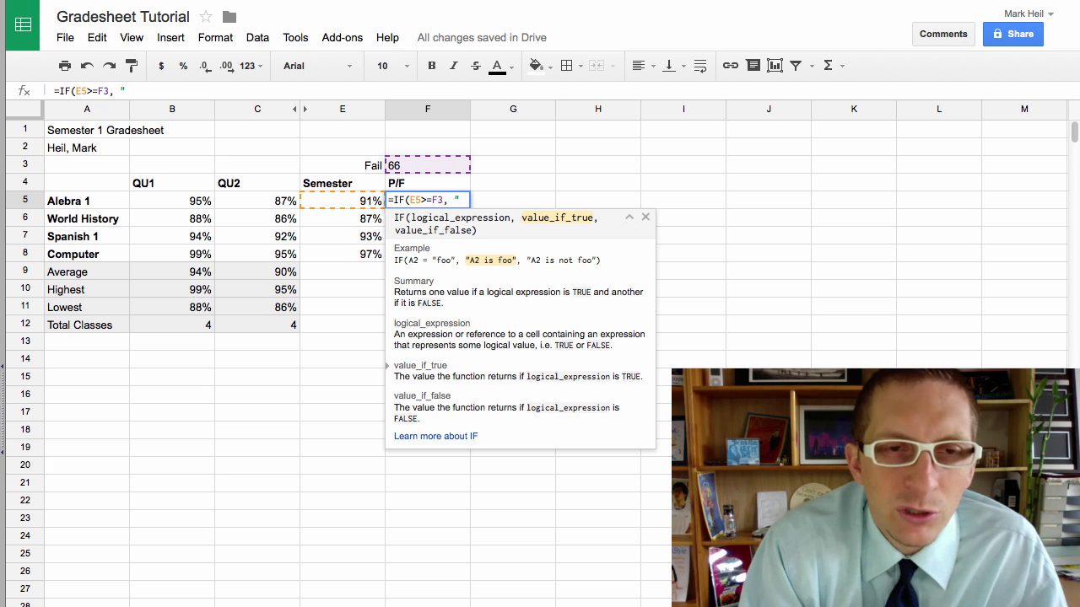
type("Pas")
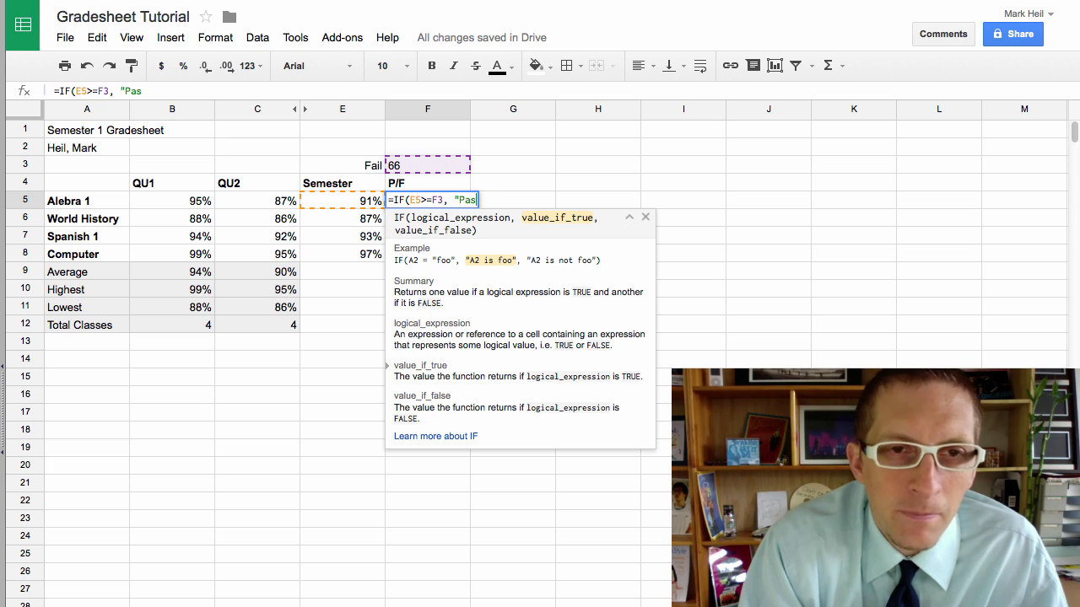
type("s\"")
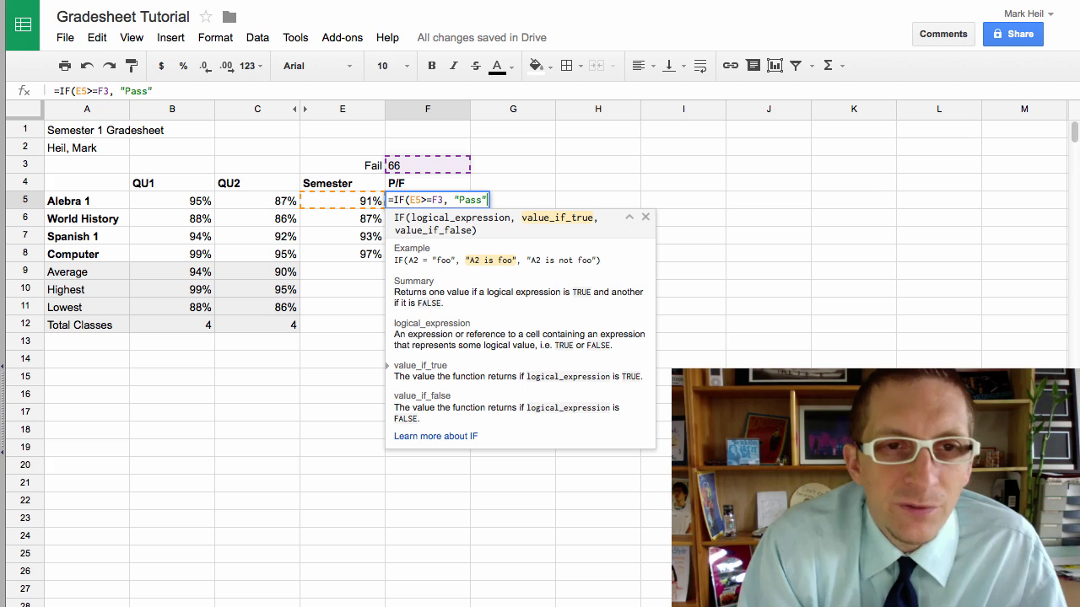
type(", ")
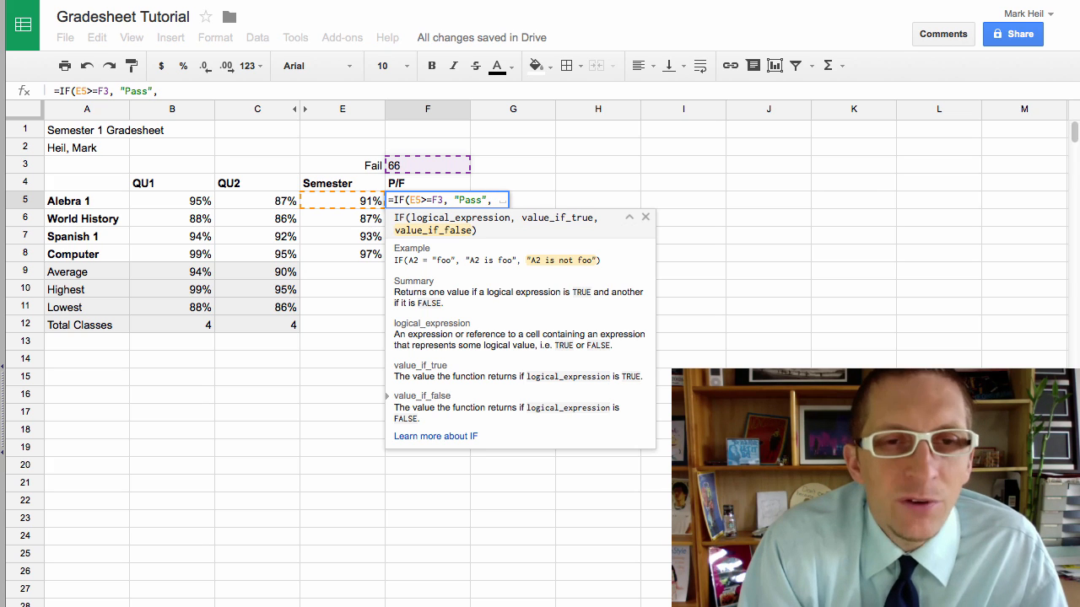
type("\"Fail\"")
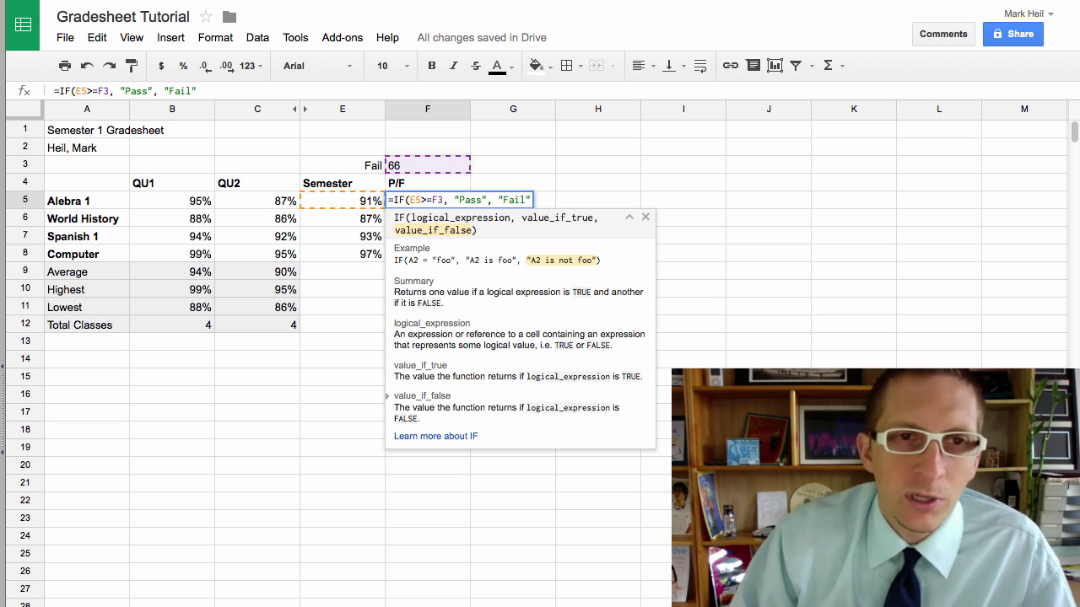
key("Return")
left_click(429, 290)
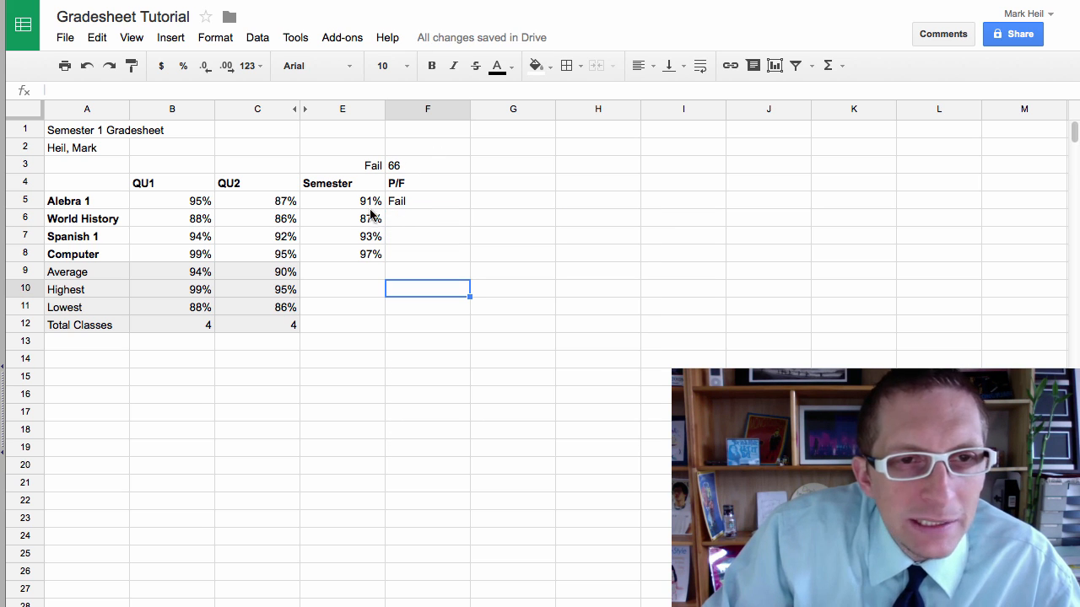
Step: Change the fail threshold in F3 to 66%
left_click(407, 165)
double_click(408, 164)
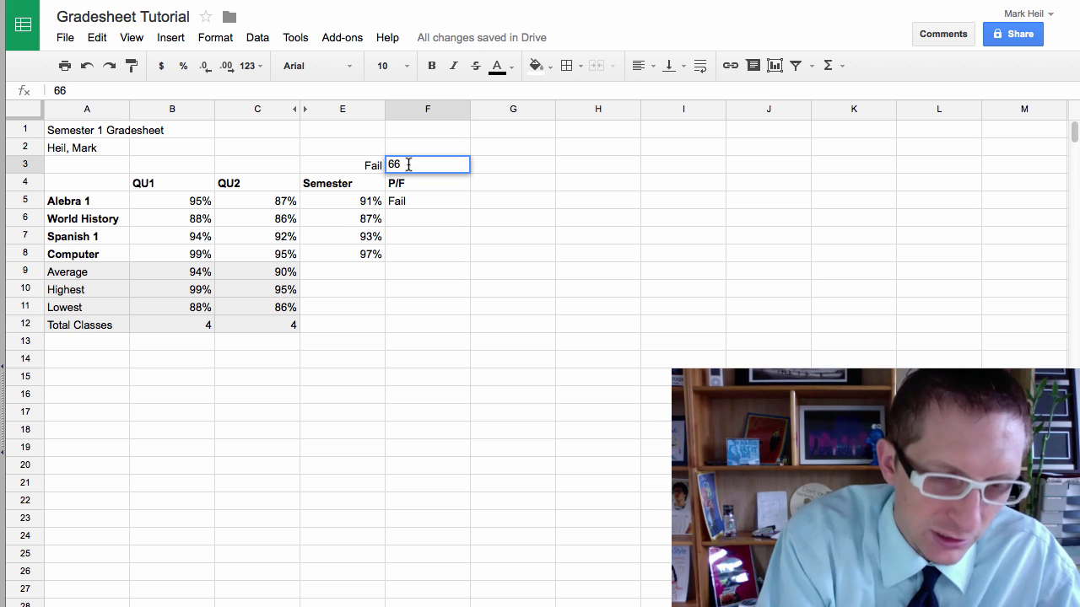
type("%")
key("Return")
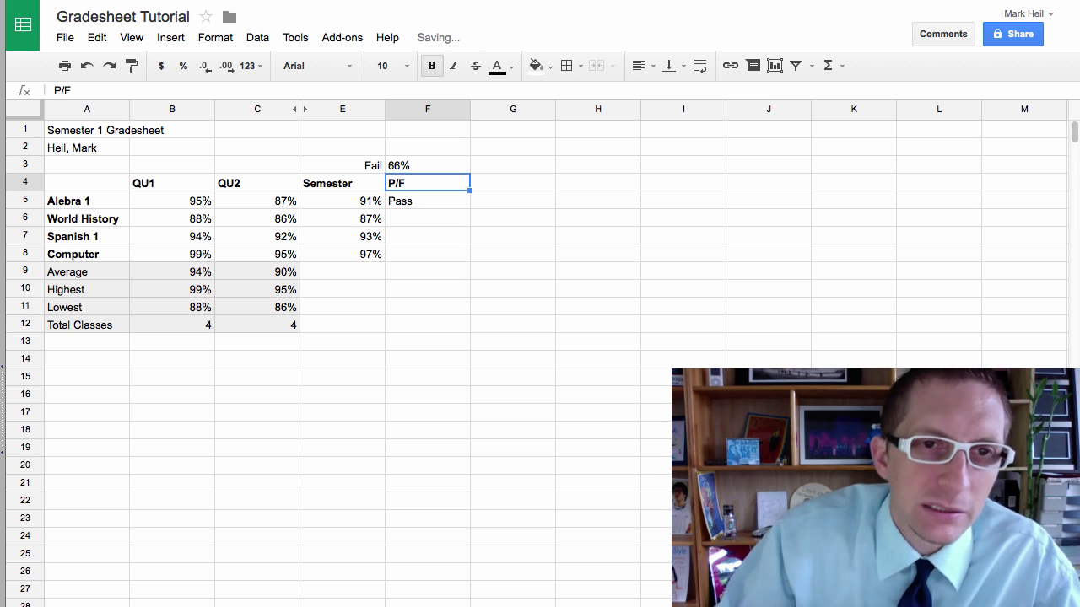
left_click(408, 240)
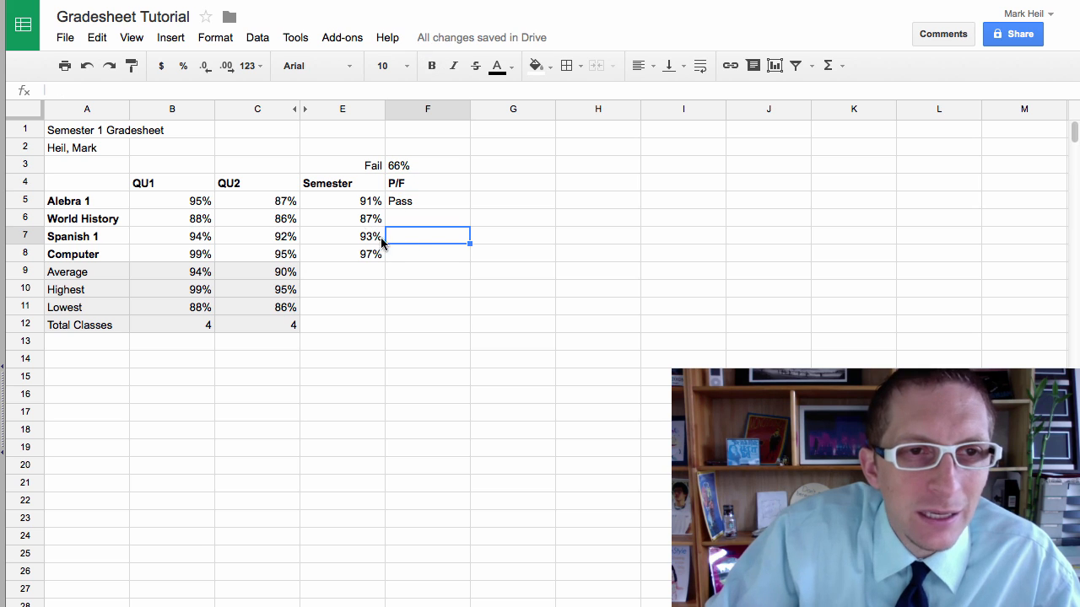
Step: Test Algebra 1's QU1 grade in B5 with 11%, then set it to 88%
left_click(210, 203)
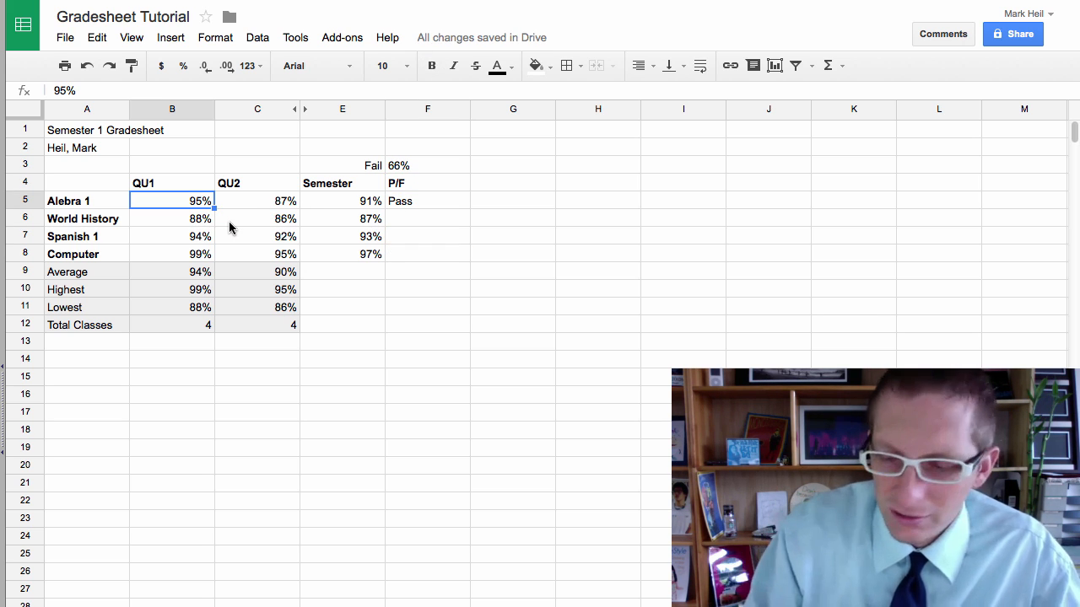
type("11")
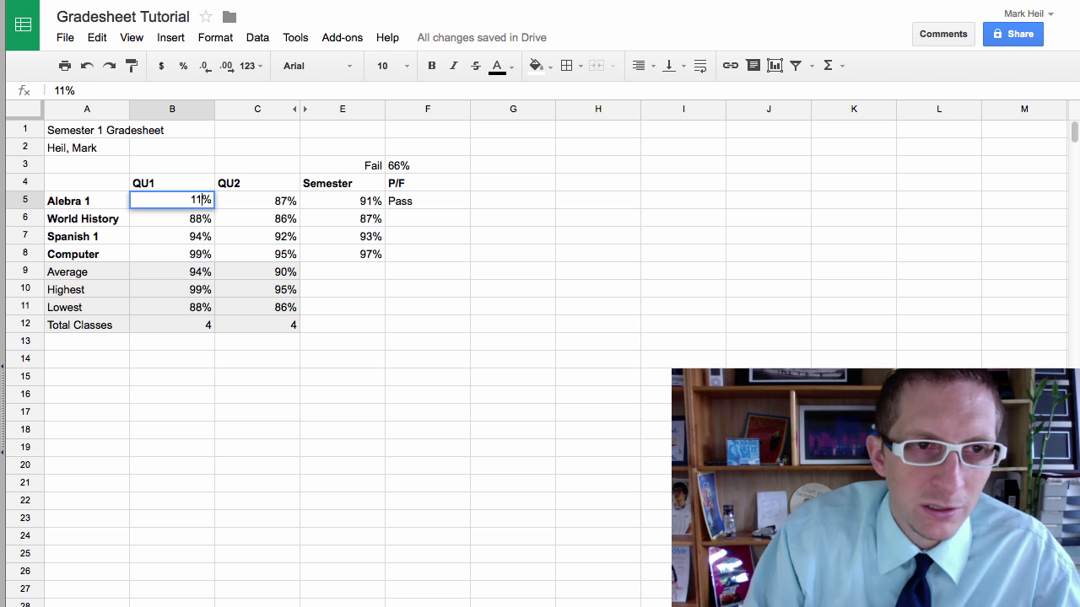
key("Return")
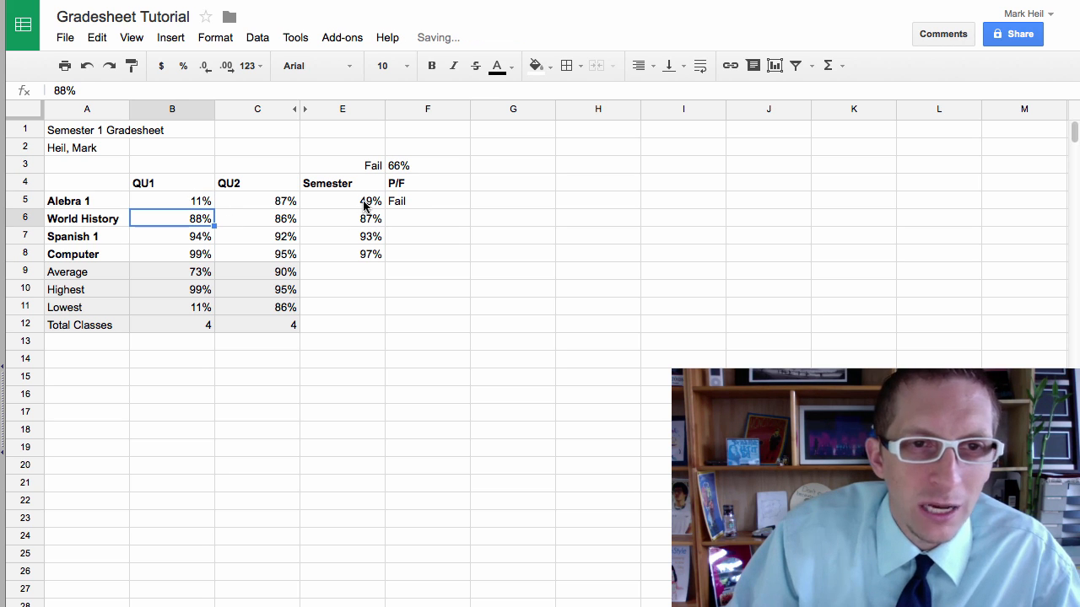
left_click(208, 203)
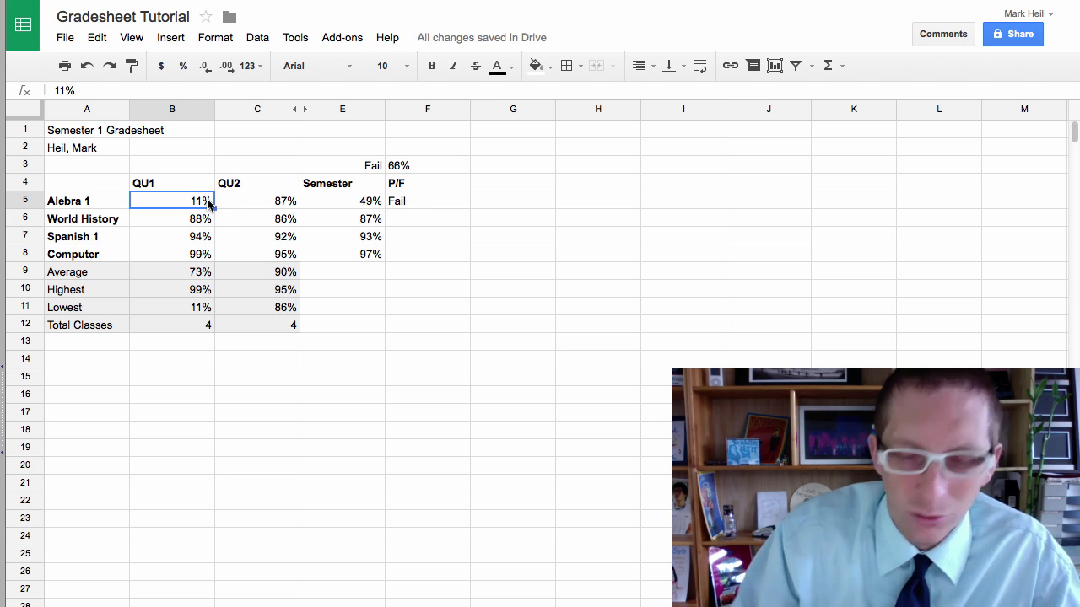
type("88")
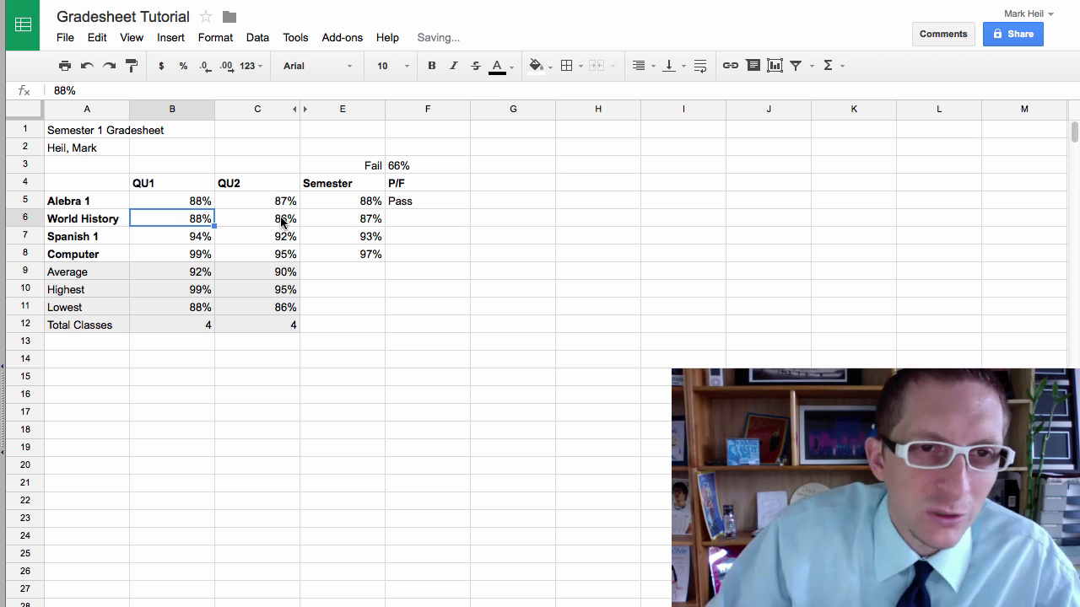
left_click(403, 203)
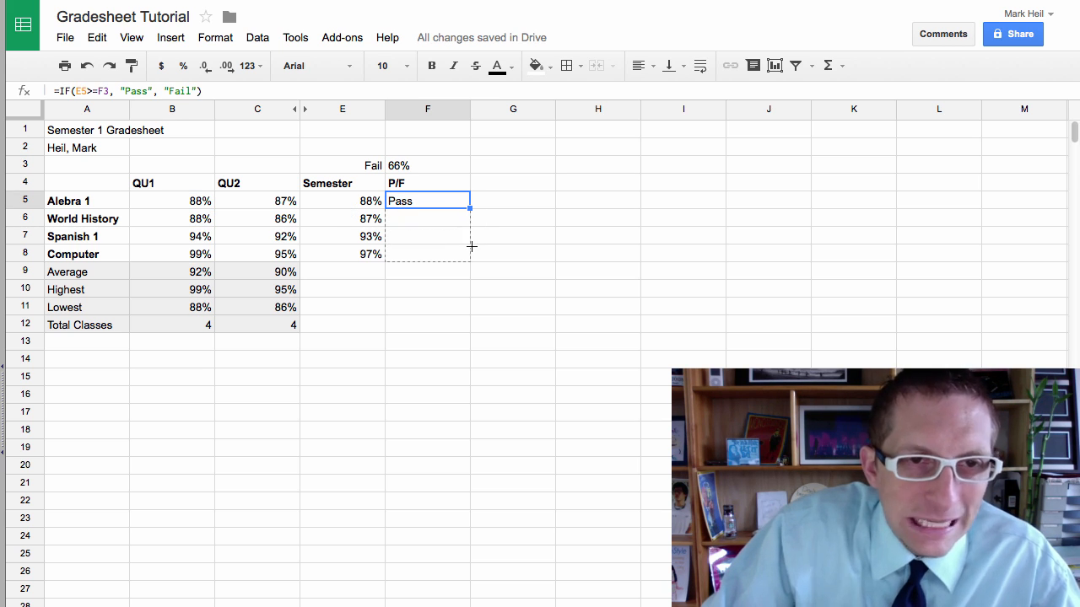
Step: Fill the pass/fail formula from F5 down to F8 and inspect the copies in F6 and F7
left_click_drag(471, 246, 469, 243)
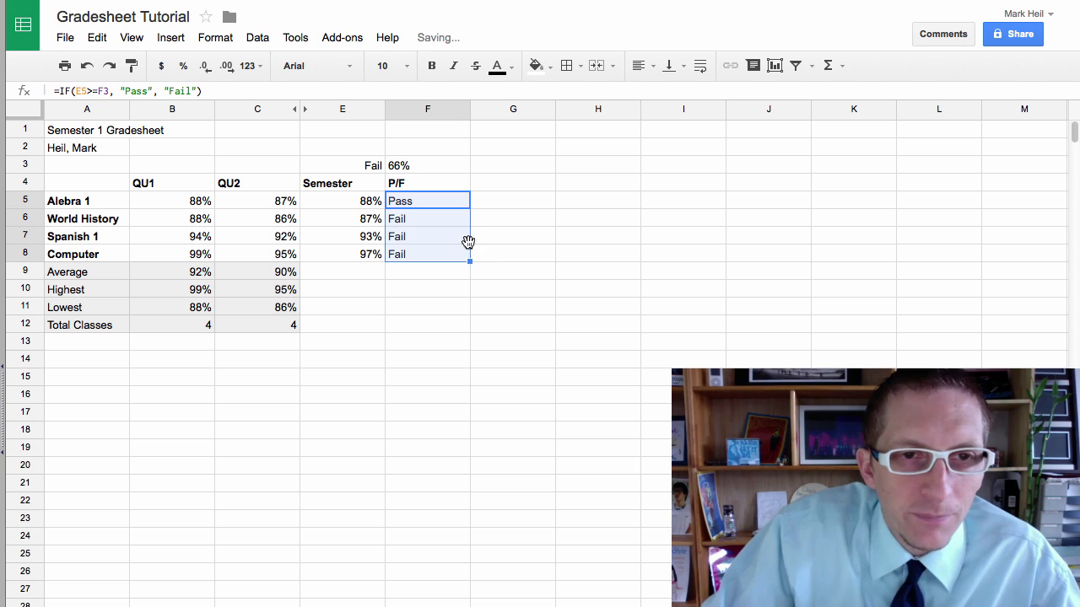
left_click(404, 221)
left_click(409, 203)
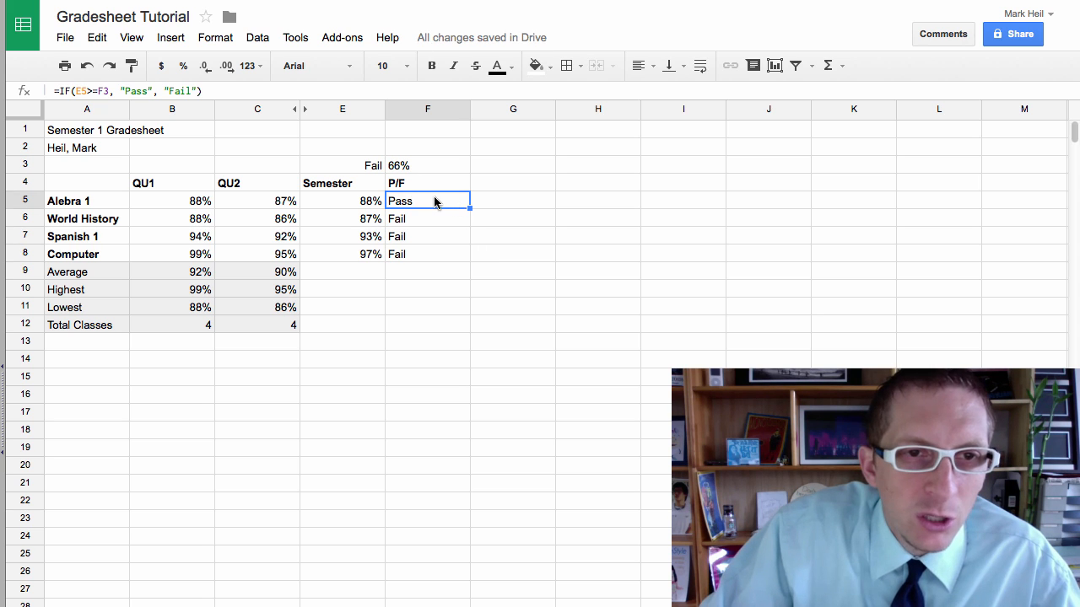
double_click(422, 205)
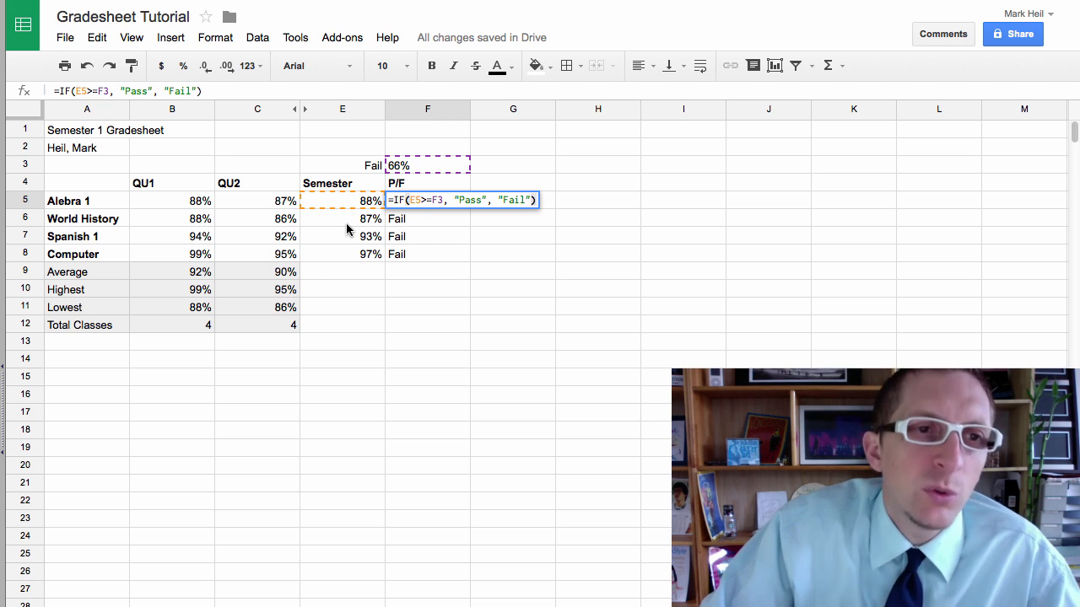
left_click(412, 218)
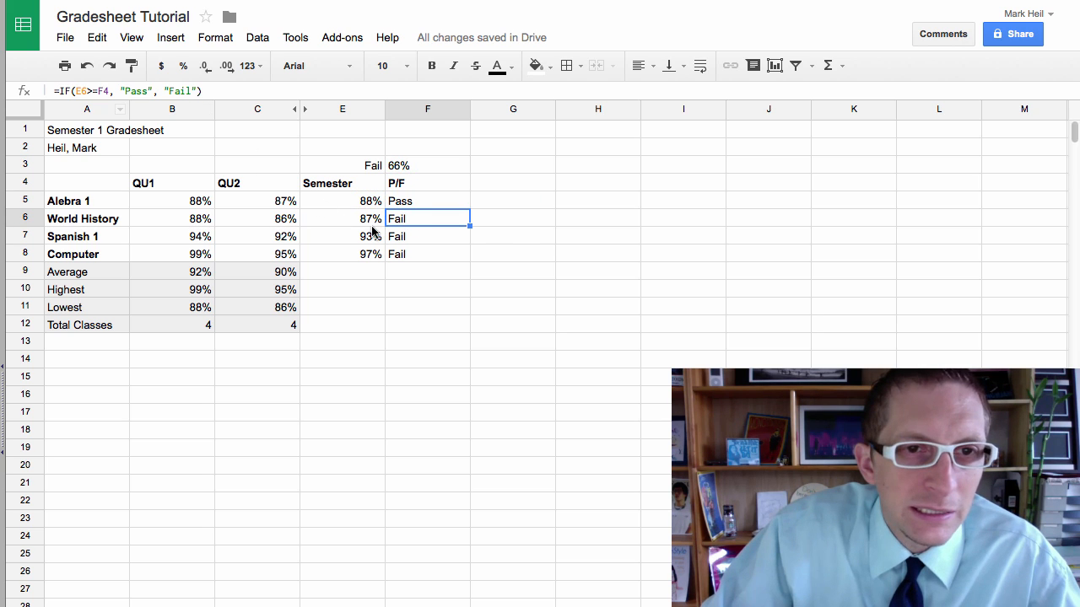
key("Down")
left_click(401, 206)
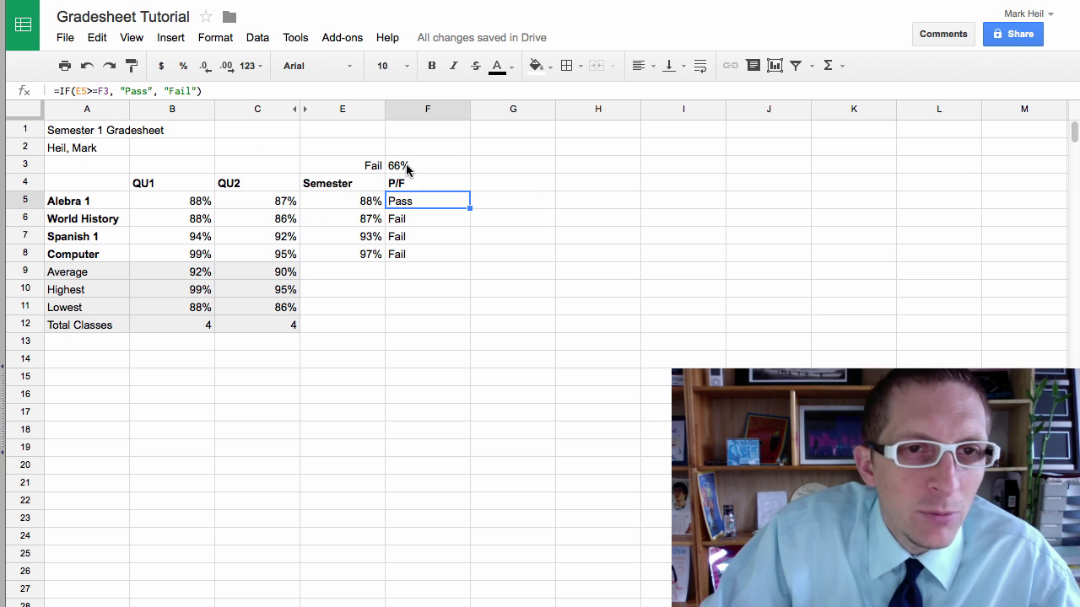
Step: Compare F5's formula with the 66% threshold in F3, then edit it in the formula bar
left_click(407, 168)
left_click(410, 204)
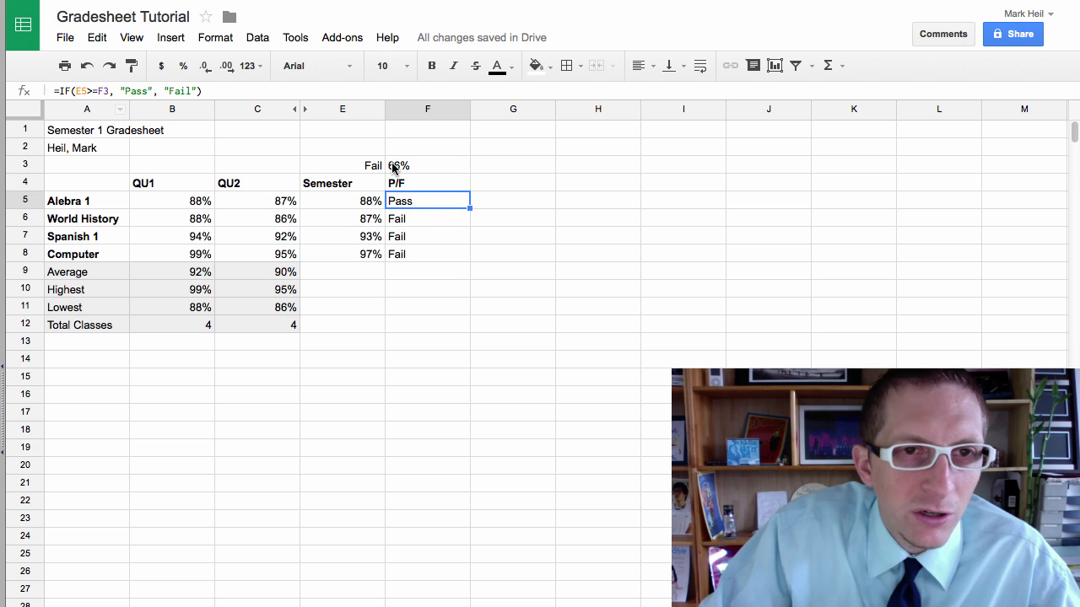
left_click(404, 221)
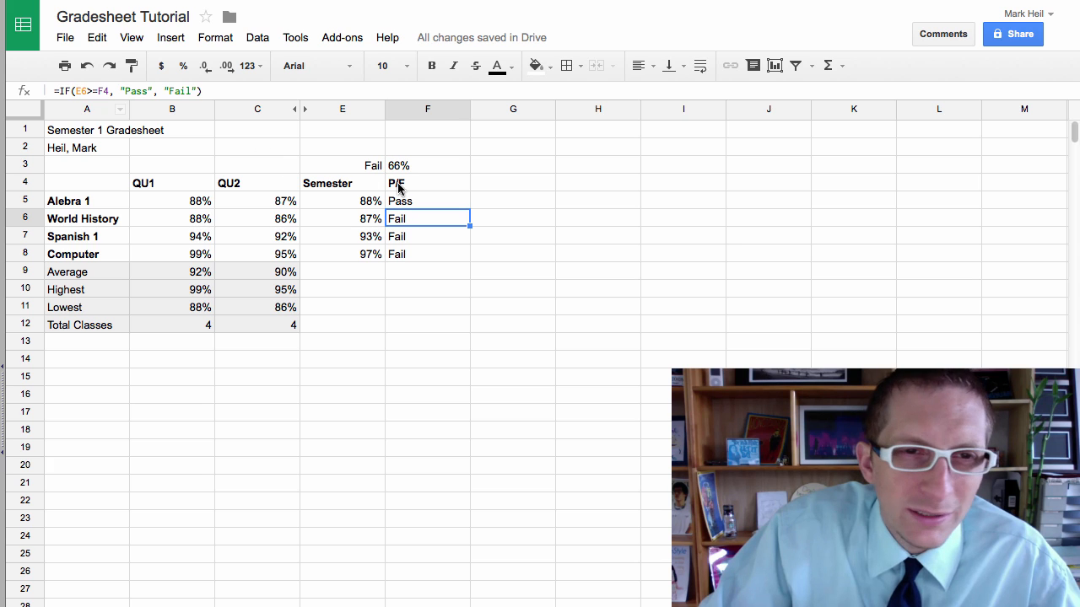
left_click(402, 203)
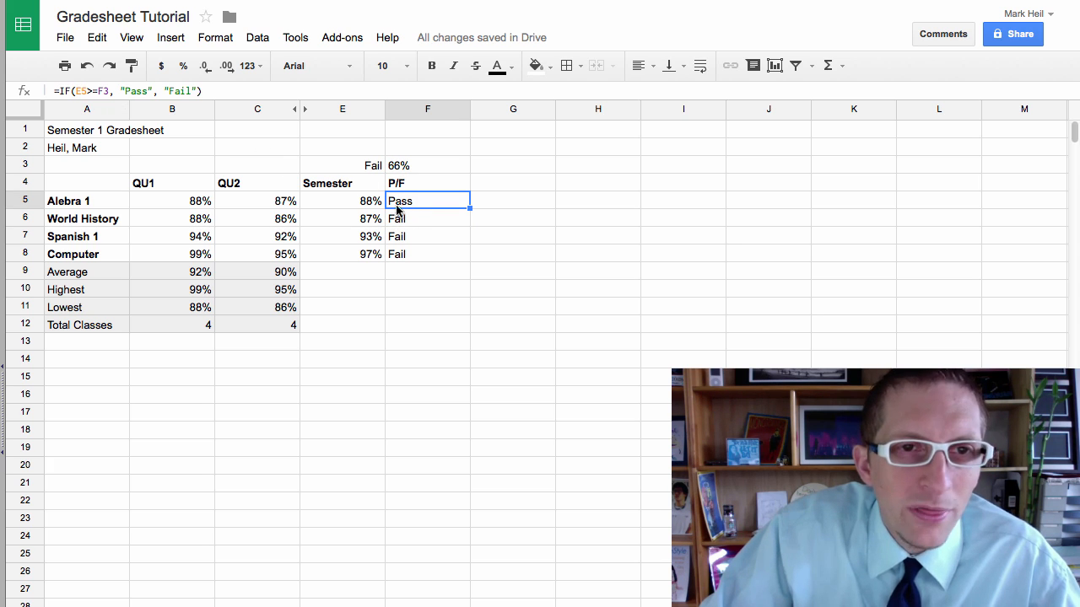
left_click(397, 166)
left_click_drag(372, 165, 426, 166)
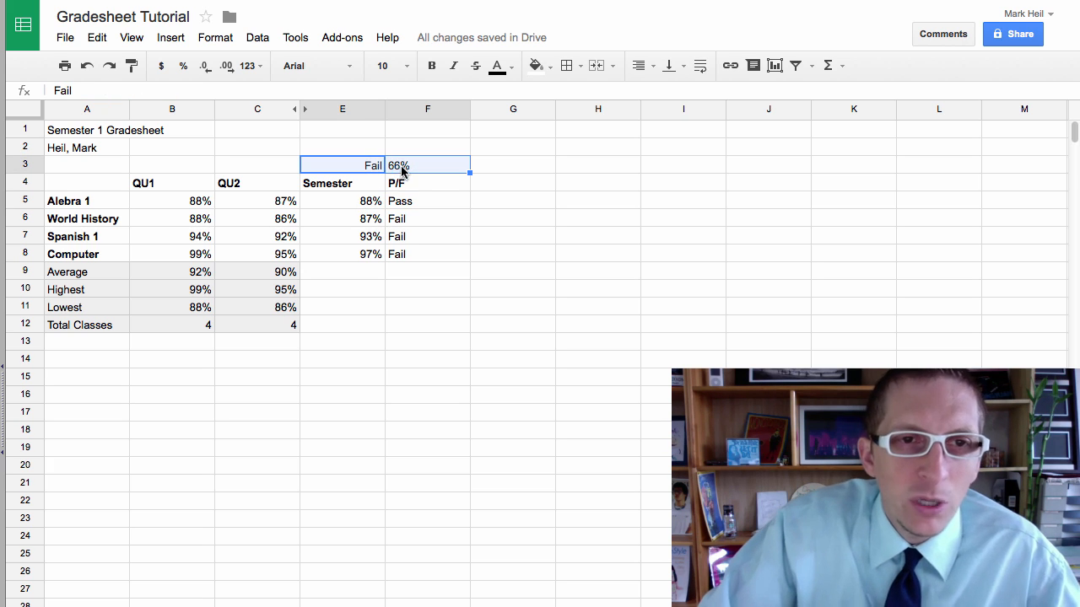
left_click(404, 203)
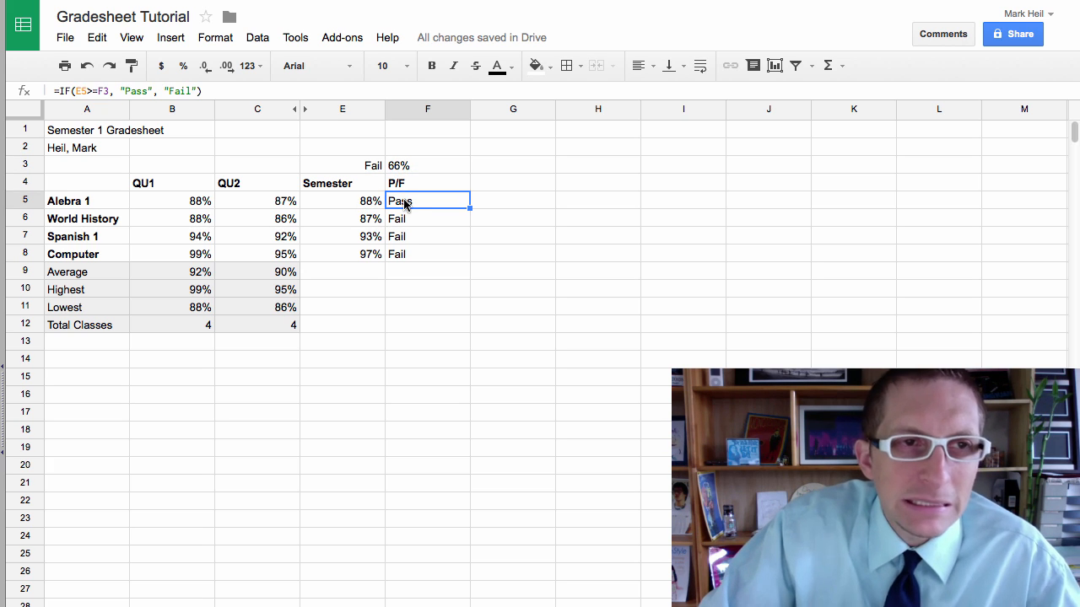
left_click(100, 90)
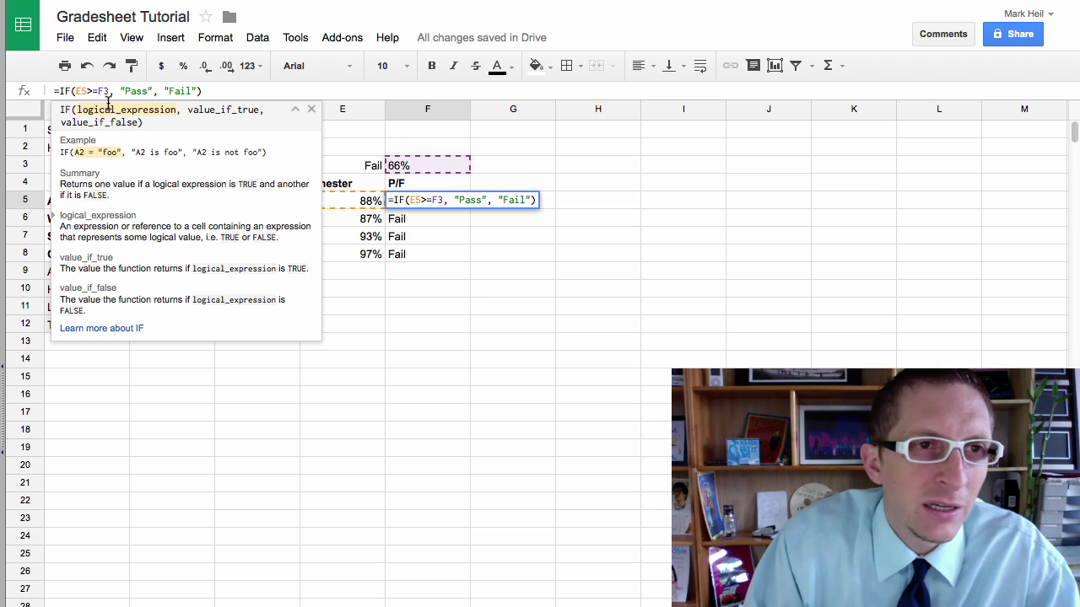
Step: Make the F3 reference in F5's formula absolute as $F$3
left_click(98, 90)
type("$F$")
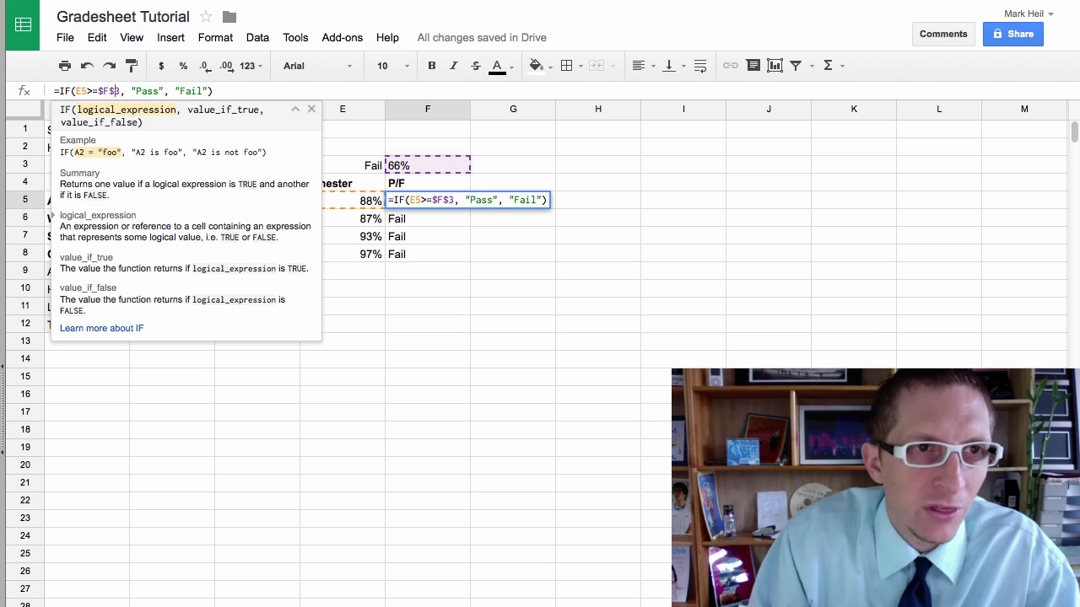
key("Return")
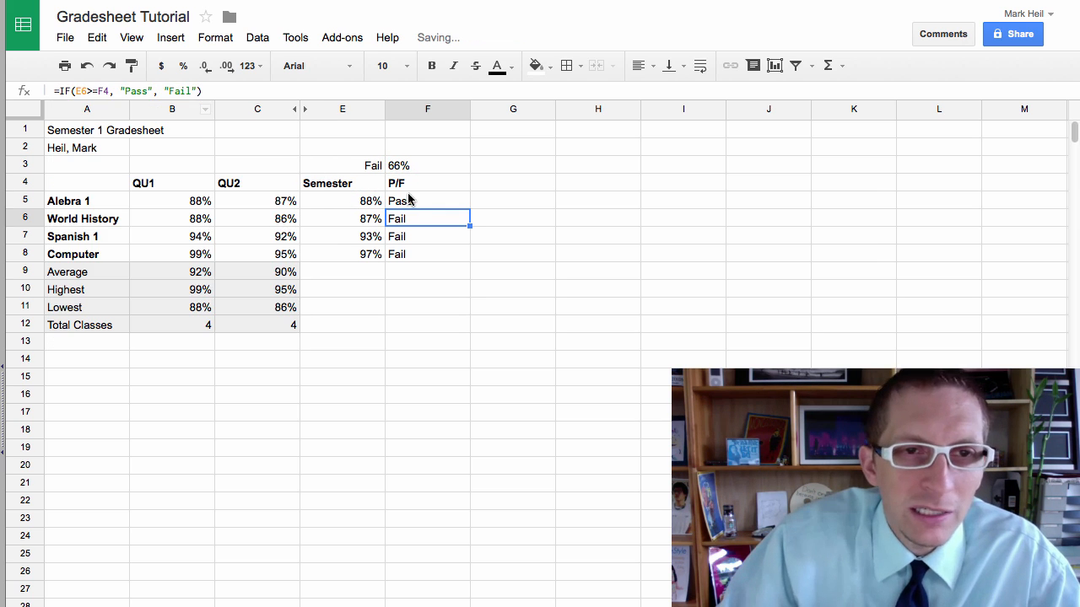
Step: Copy the corrected P/F formula down to F8 and confirm F6–F8 show Pass
left_click(411, 202)
left_click_drag(470, 206, 460, 254)
left_click(413, 304)
left_click(411, 218)
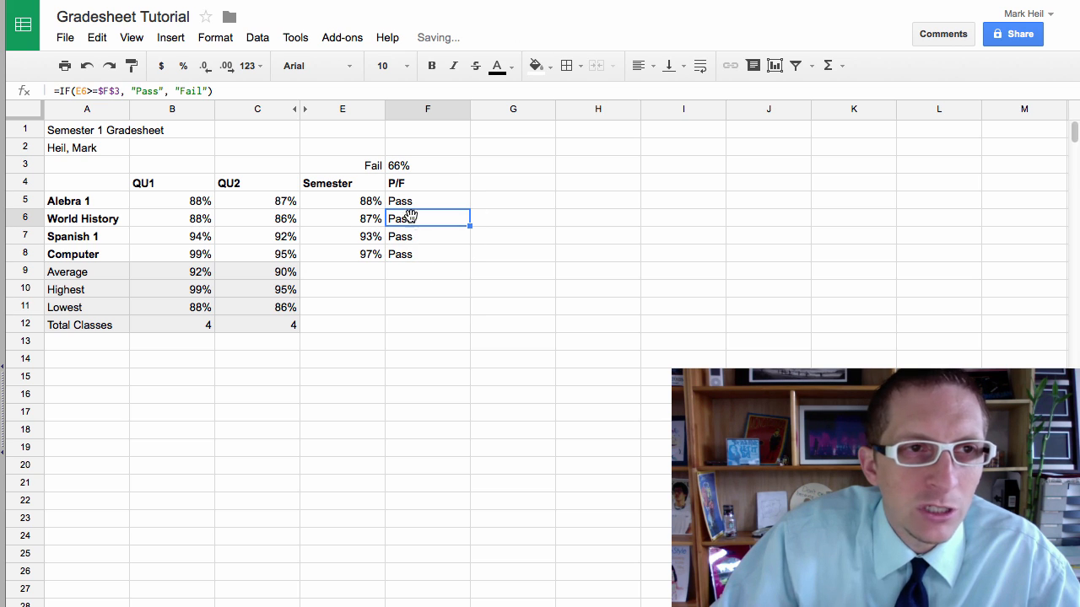
left_click(415, 236)
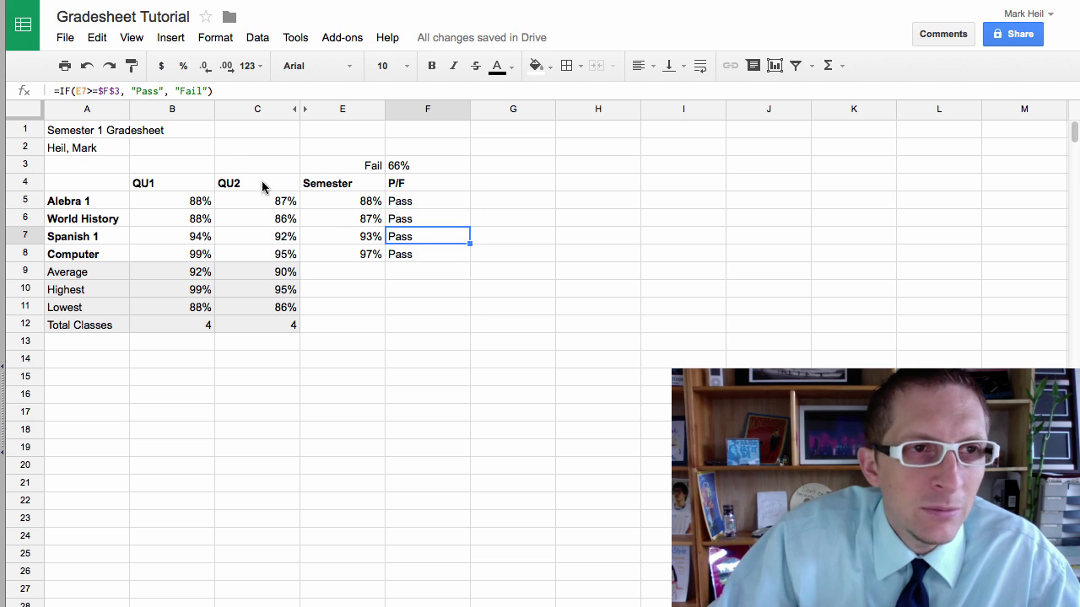
left_click(392, 255)
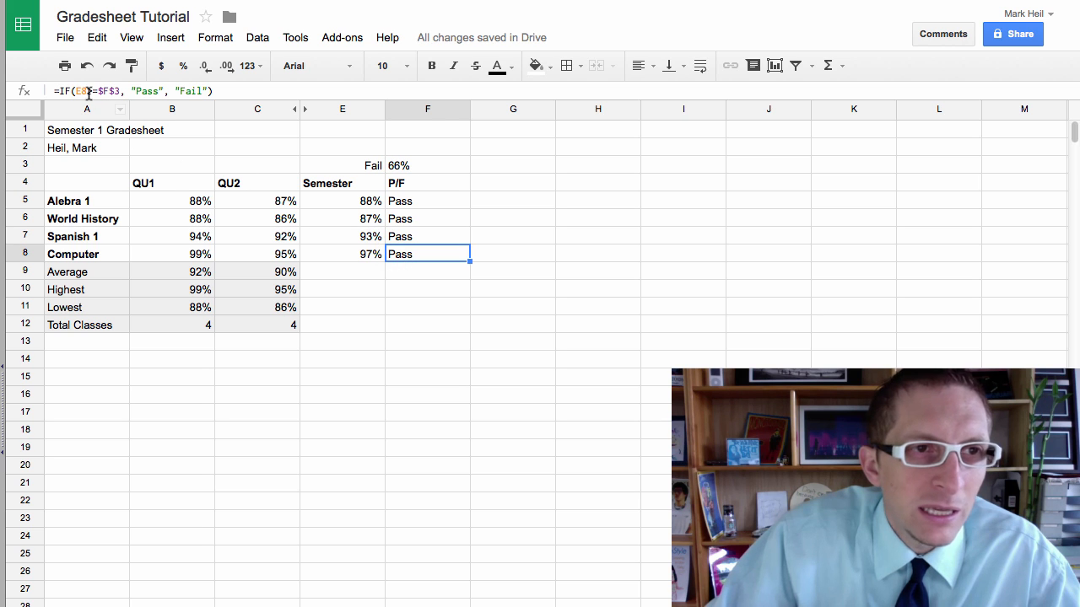
left_click(394, 343)
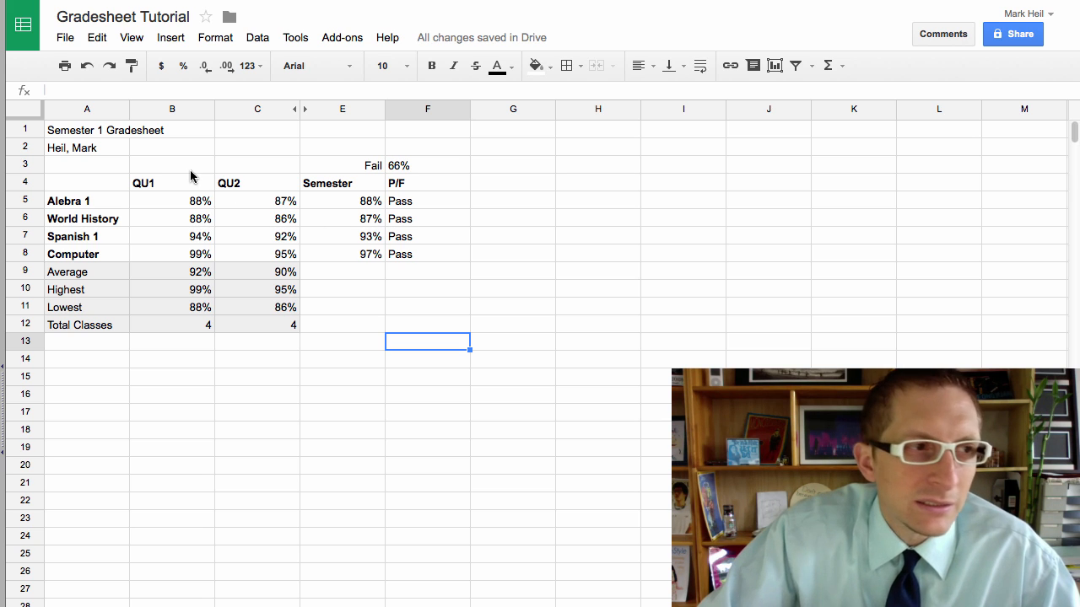
left_click(211, 446)
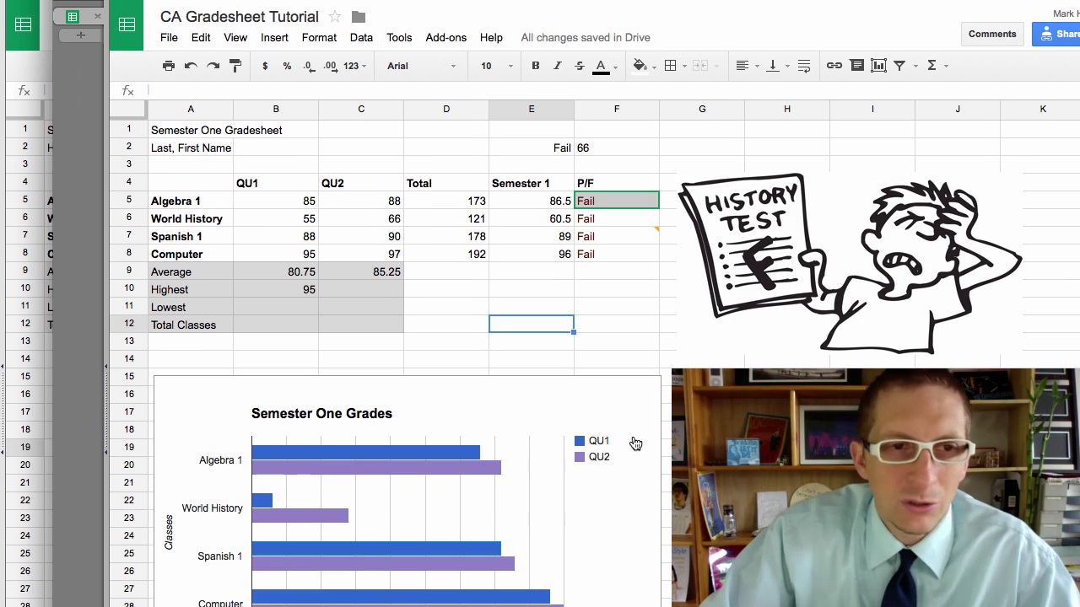
scroll(617, 439, "down", 7)
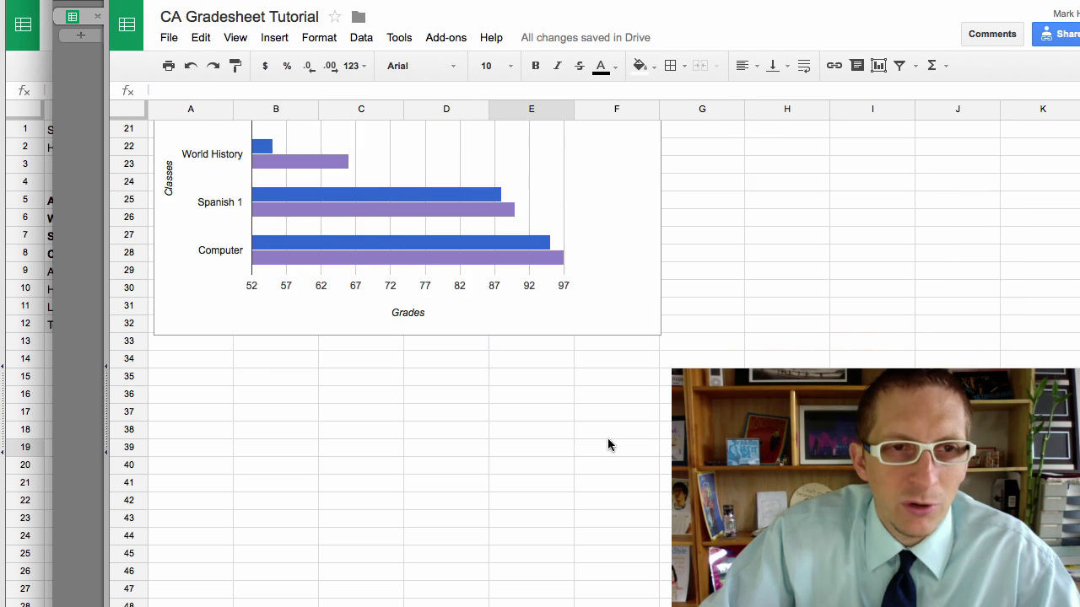
scroll(607, 437, "up", 3)
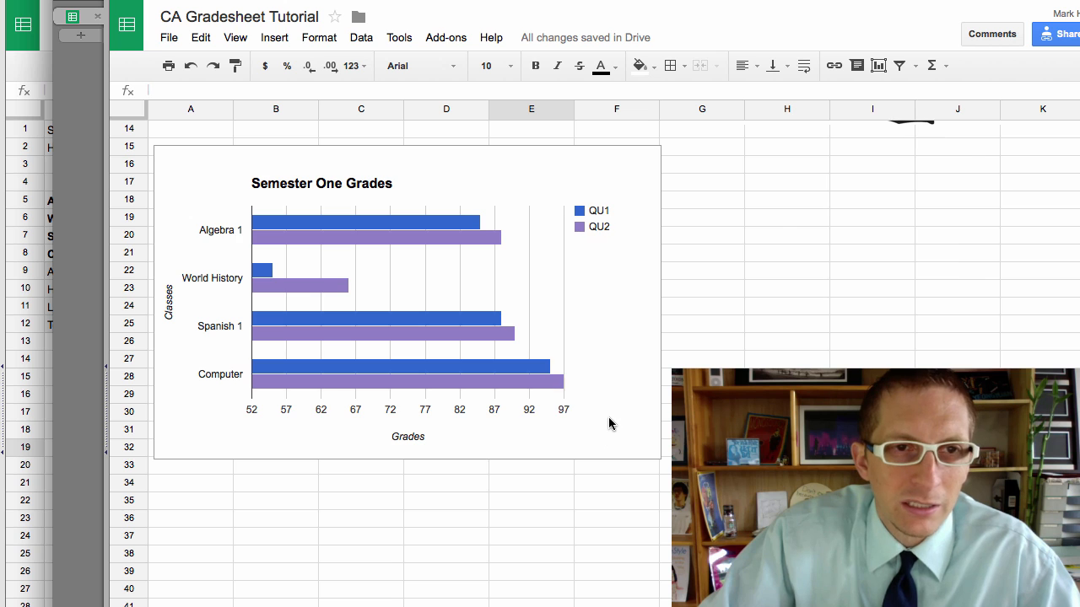
scroll(608, 424, "up", 5)
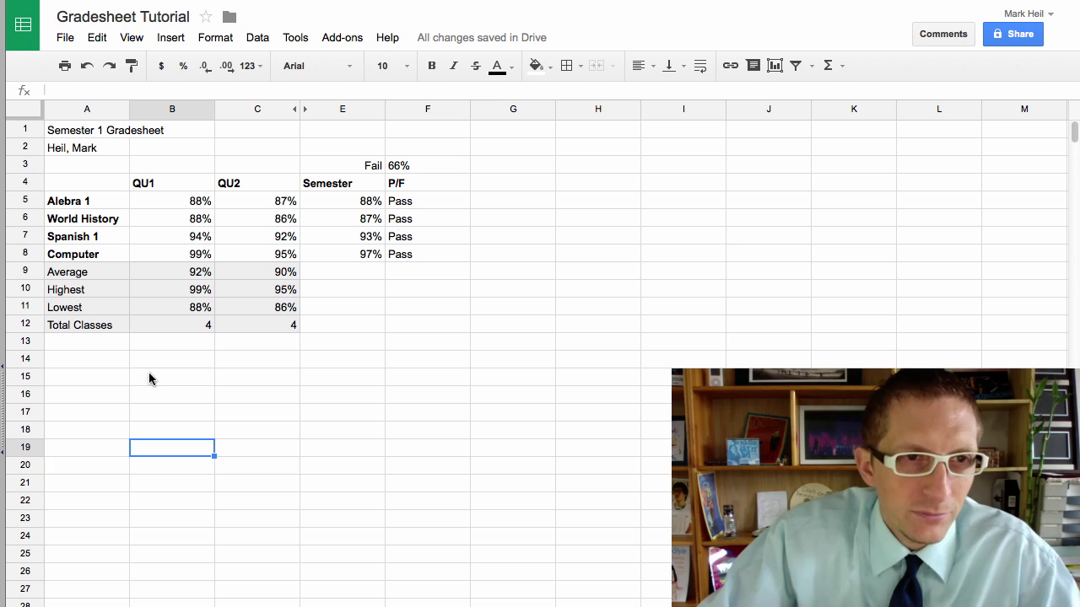
Step: Insert a chart from the class names and QU1/QU2 grades in A4:C8
left_click(148, 376)
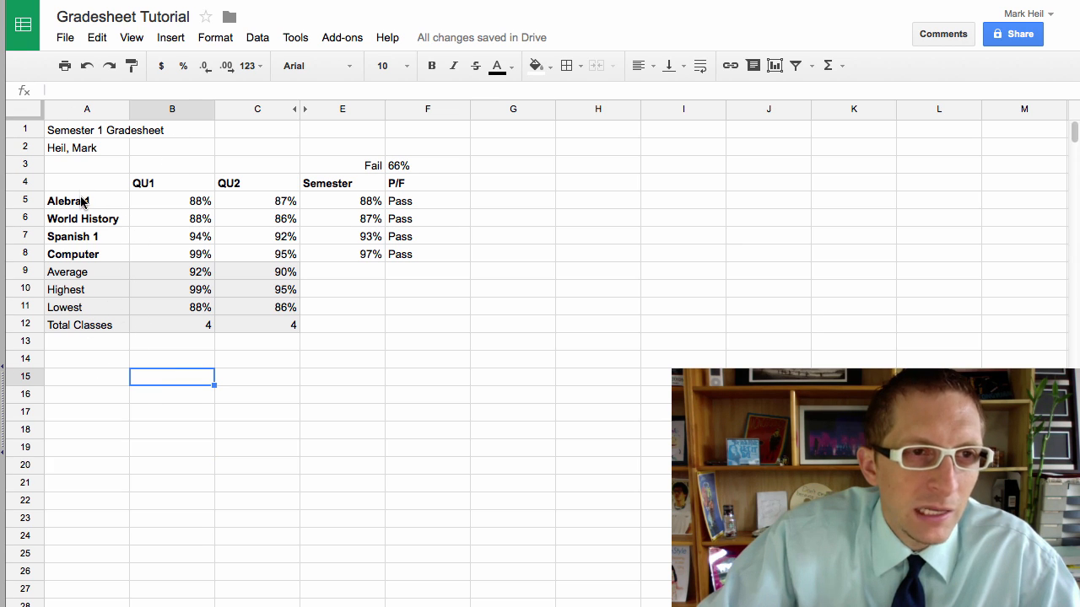
left_click_drag(80, 187, 249, 246)
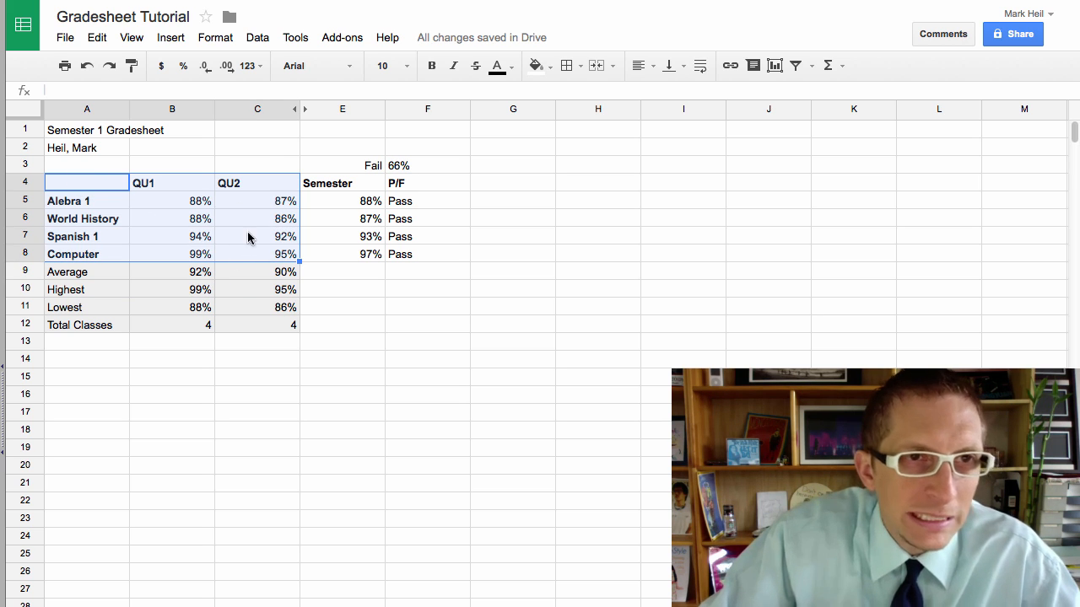
left_click(171, 37)
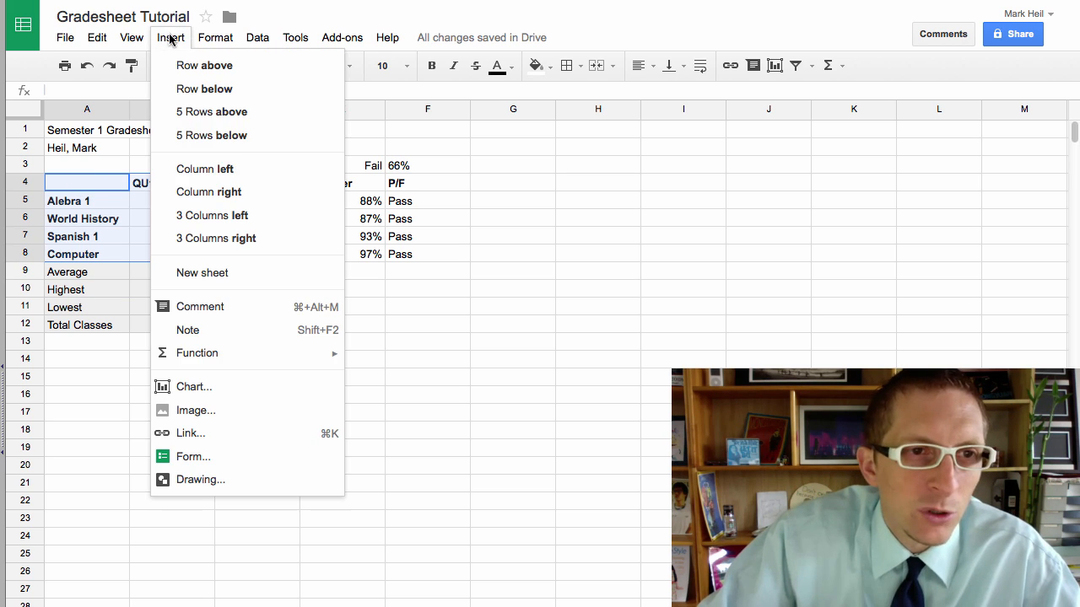
left_click(226, 389)
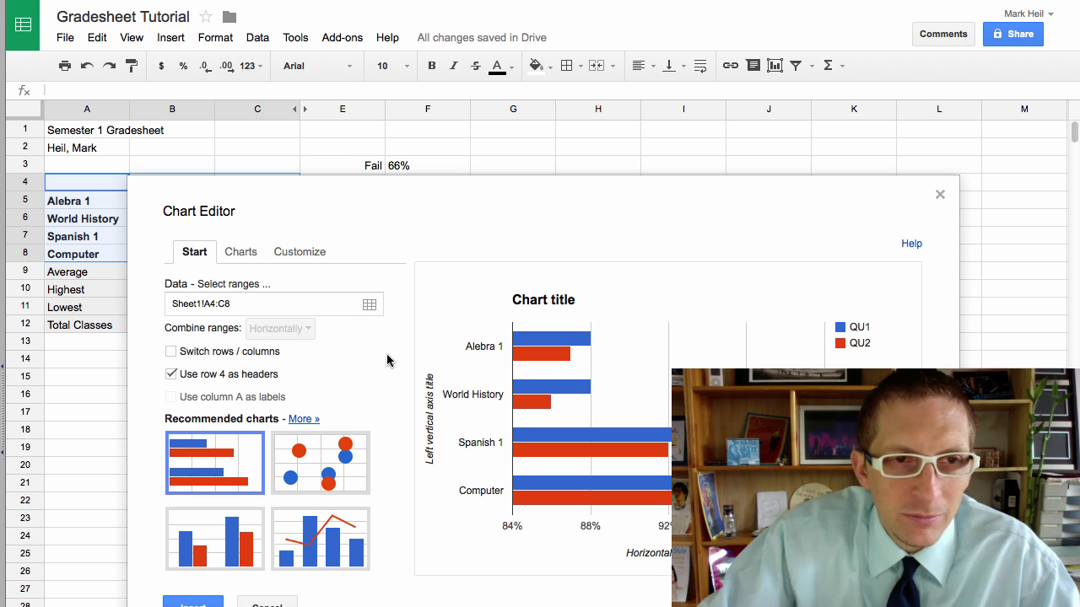
left_click_drag(355, 222, 347, 129)
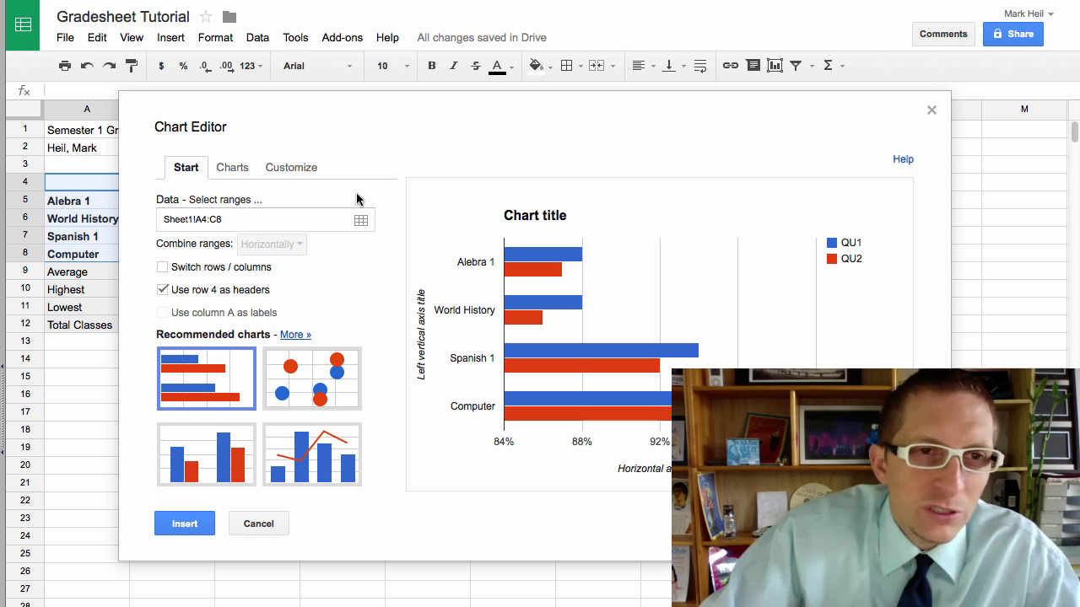
Step: Pick the Column chart from Recommended charts after briefly previewing a bar chart
left_click(239, 169)
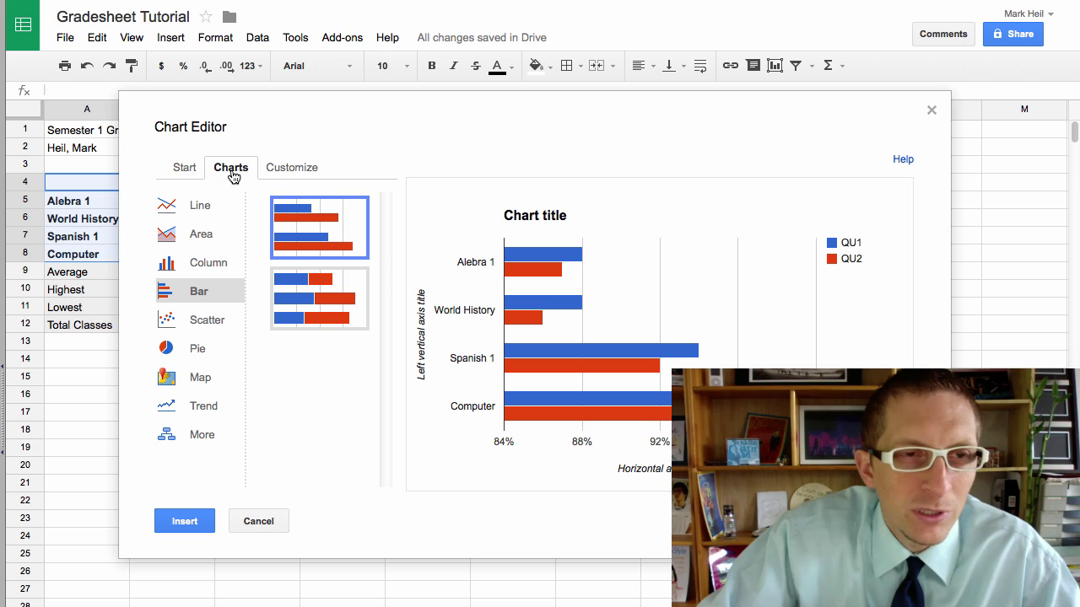
left_click(186, 169)
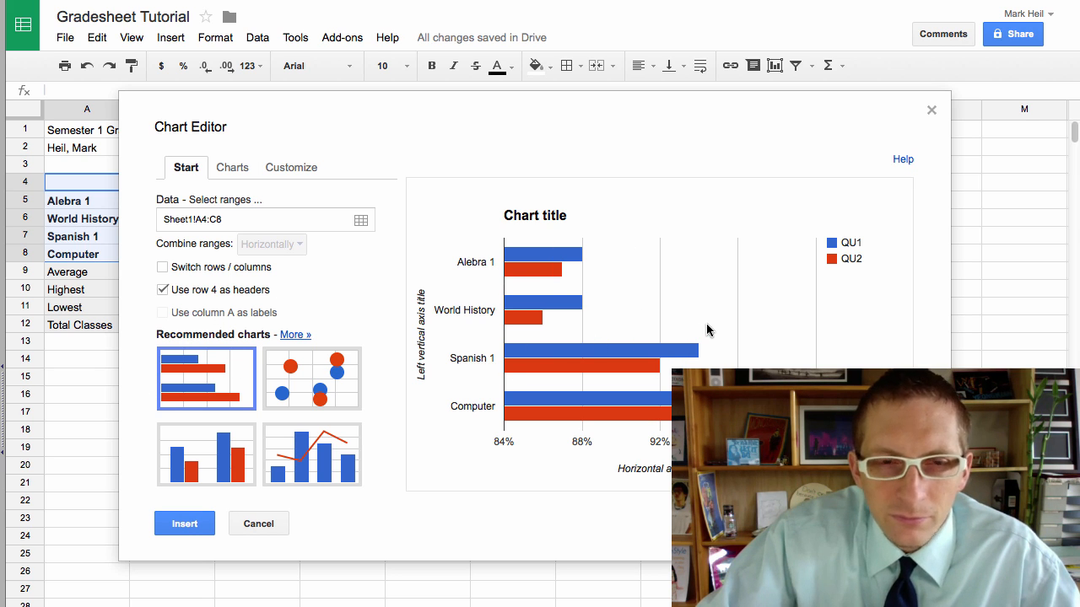
left_click(202, 455)
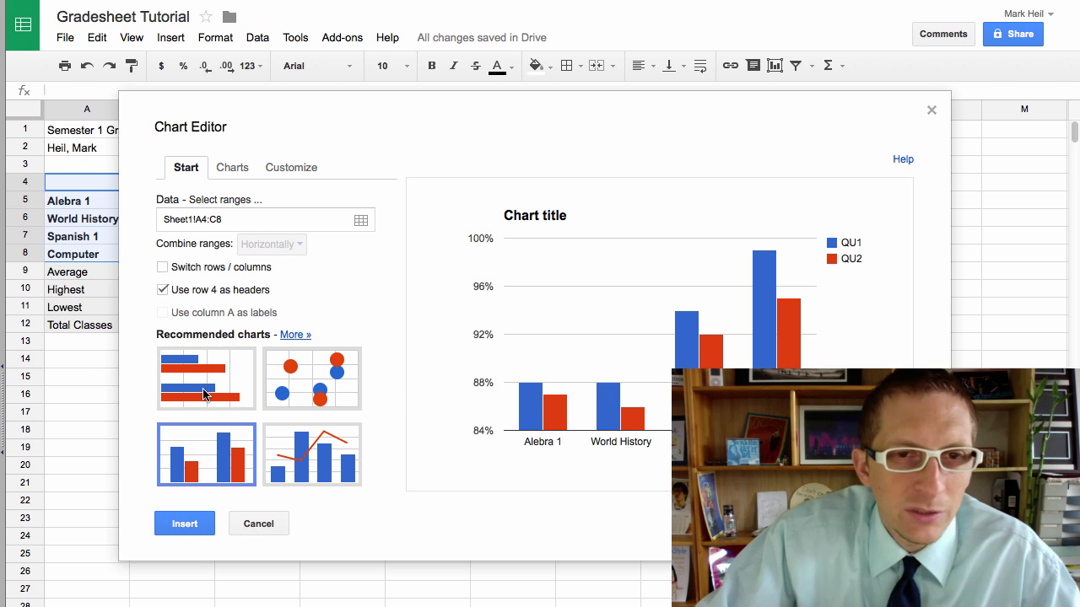
left_click(202, 393)
left_click(203, 466)
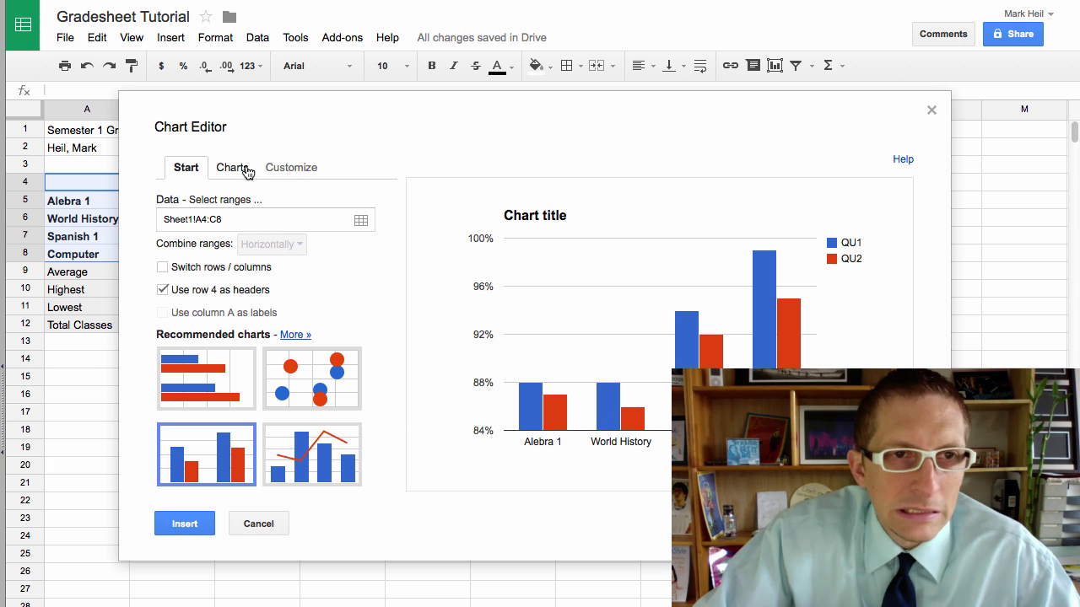
left_click(295, 168)
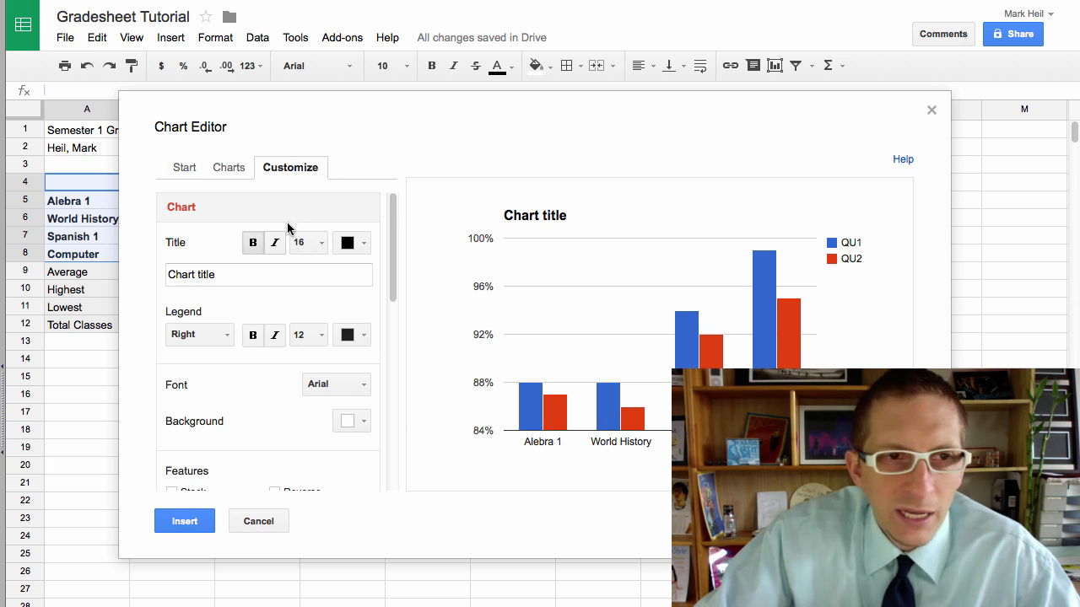
Step: Title the chart 'Semester One Grades' and set its font to Narrow
left_click(215, 274)
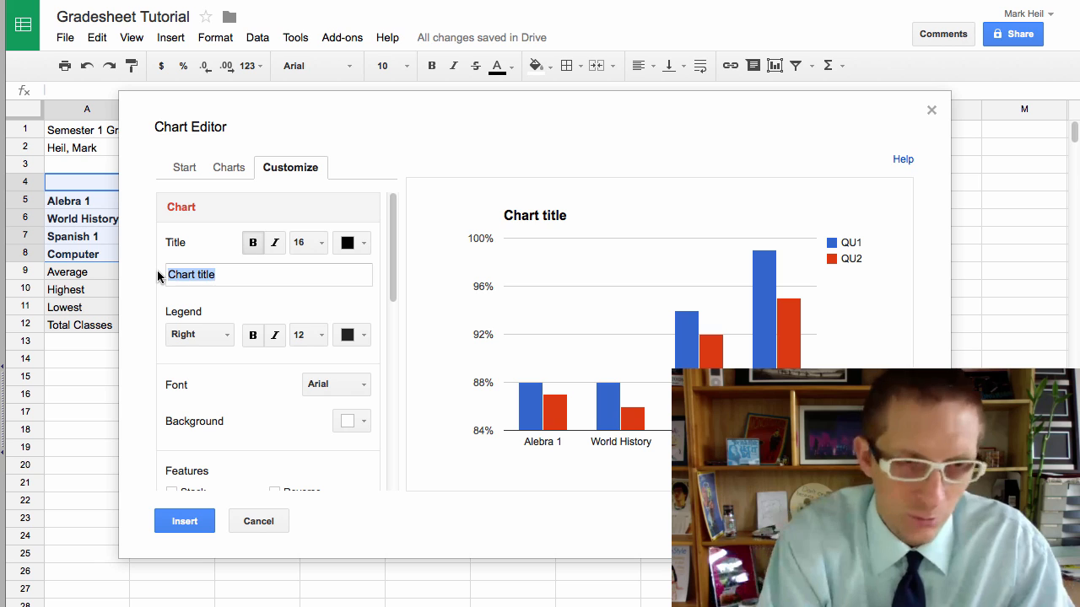
type("Semester One ")
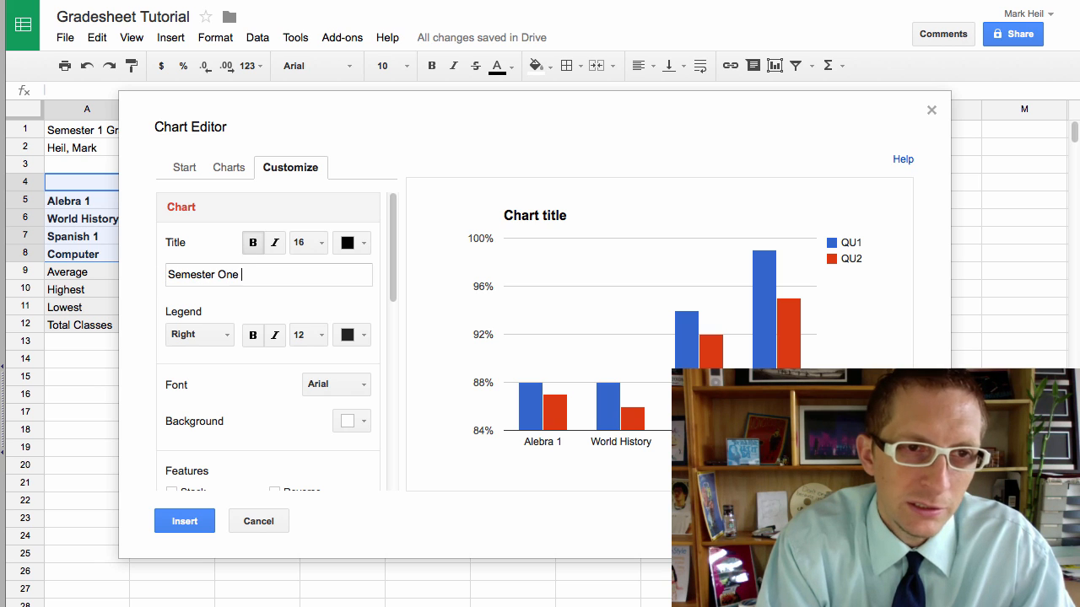
type("Grades")
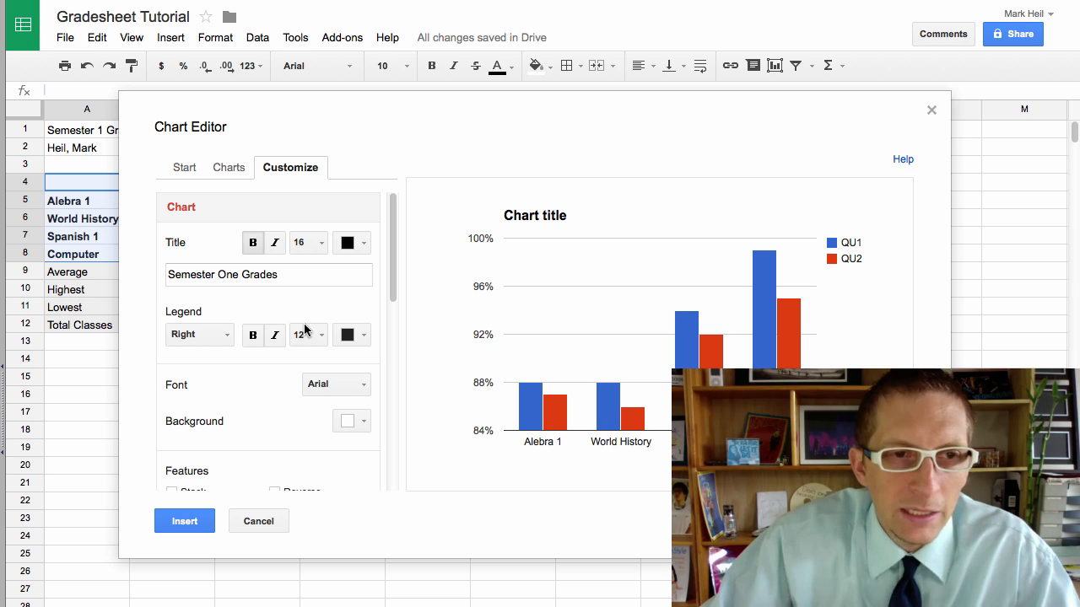
left_click(319, 385)
left_click(361, 504)
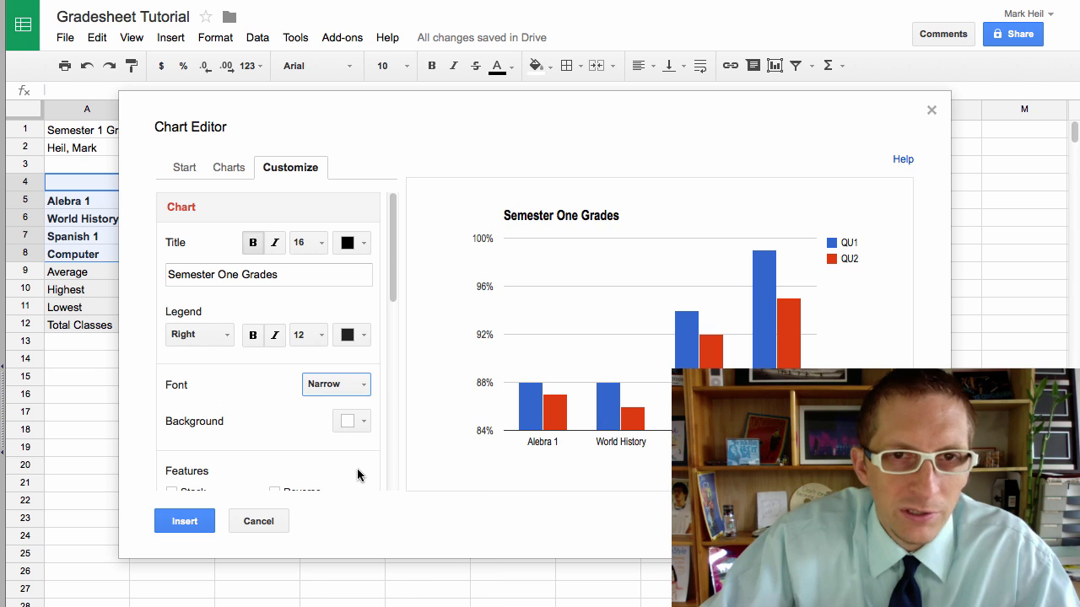
Step: Enter 'Y-Day Classes' as the horizontal axis title
left_click_drag(393, 245, 385, 411)
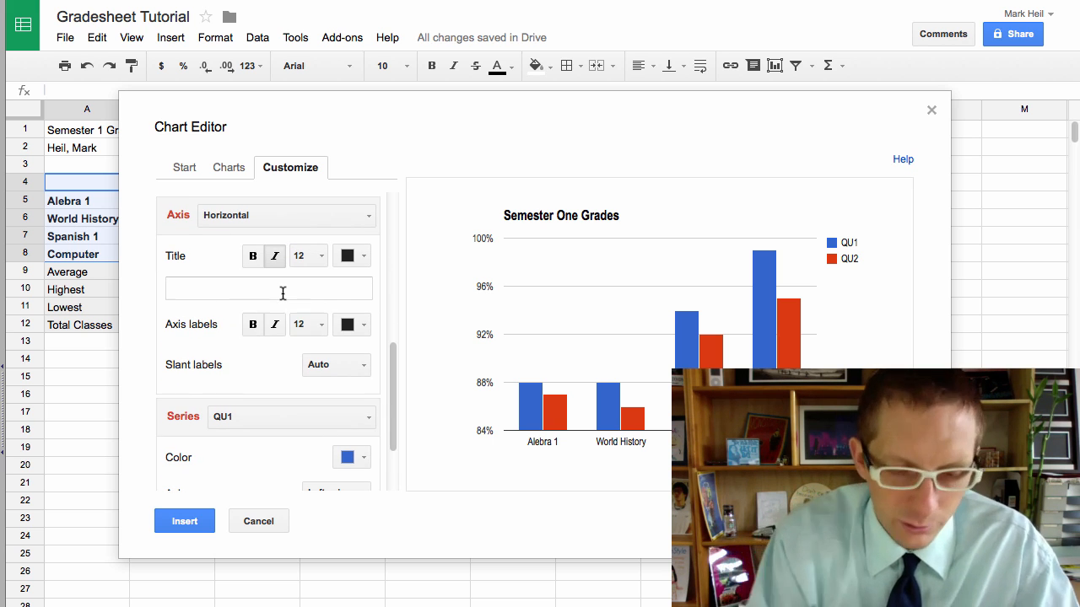
type("Classes")
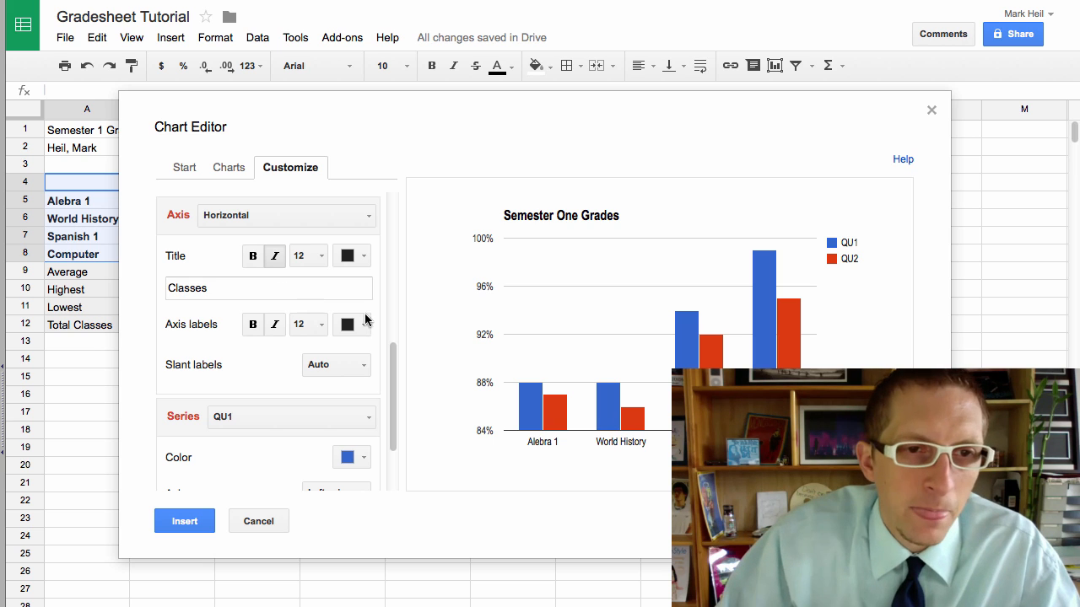
key("Home")
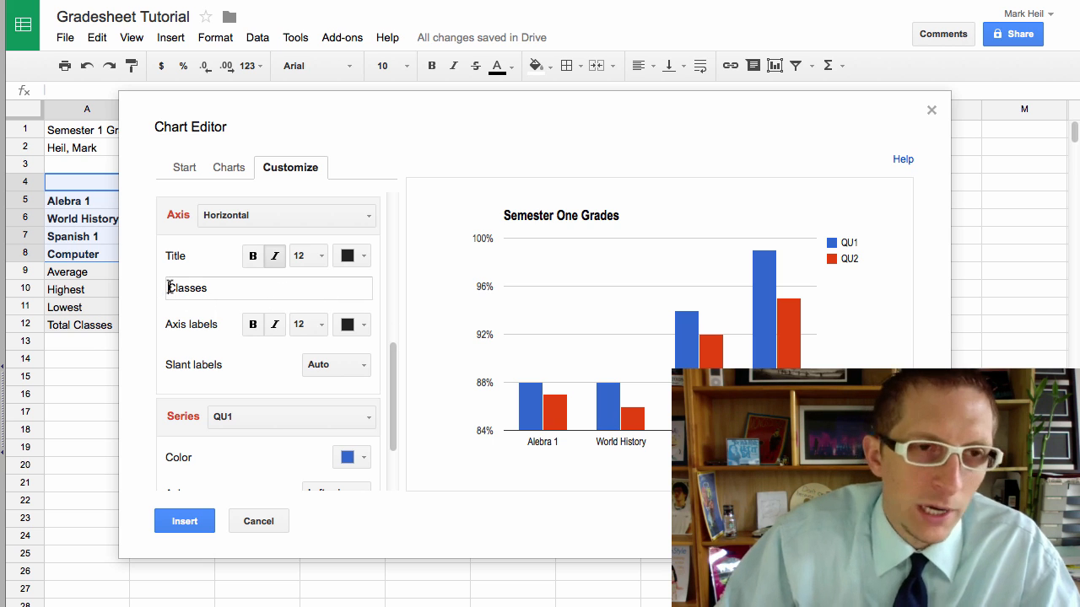
type("Y")
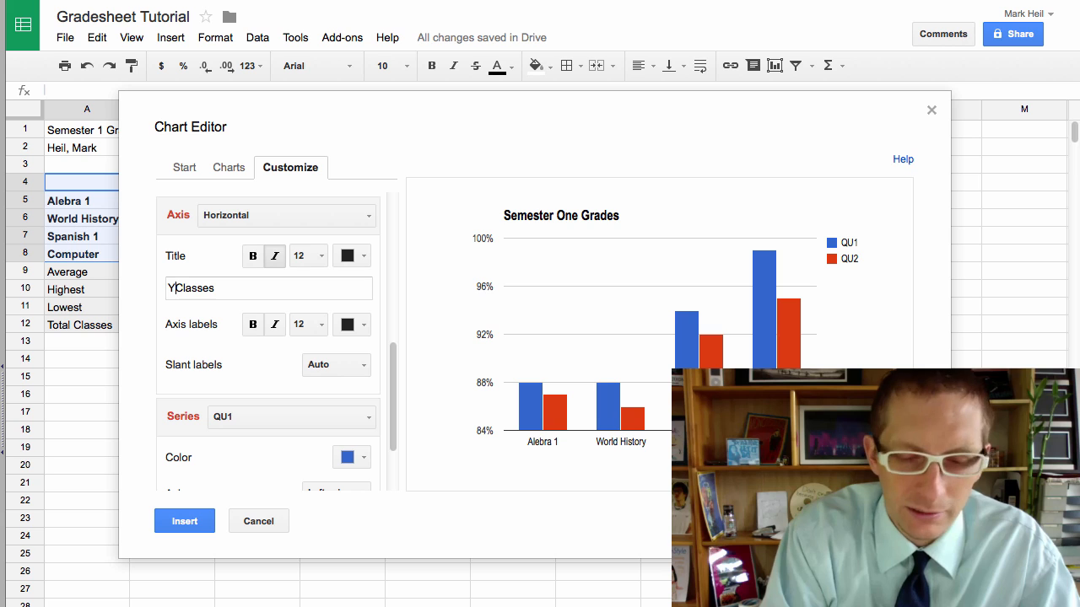
type("-Day")
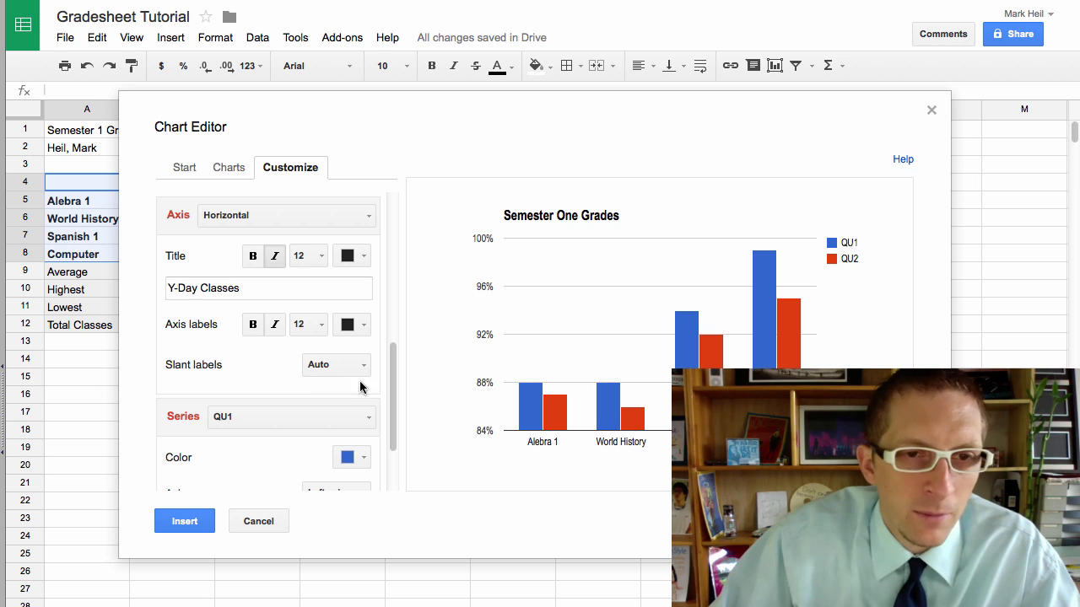
Step: Colour the QU1 series bars lavender and the QU2 series bars dark purple
scroll(349, 362, "down", 3)
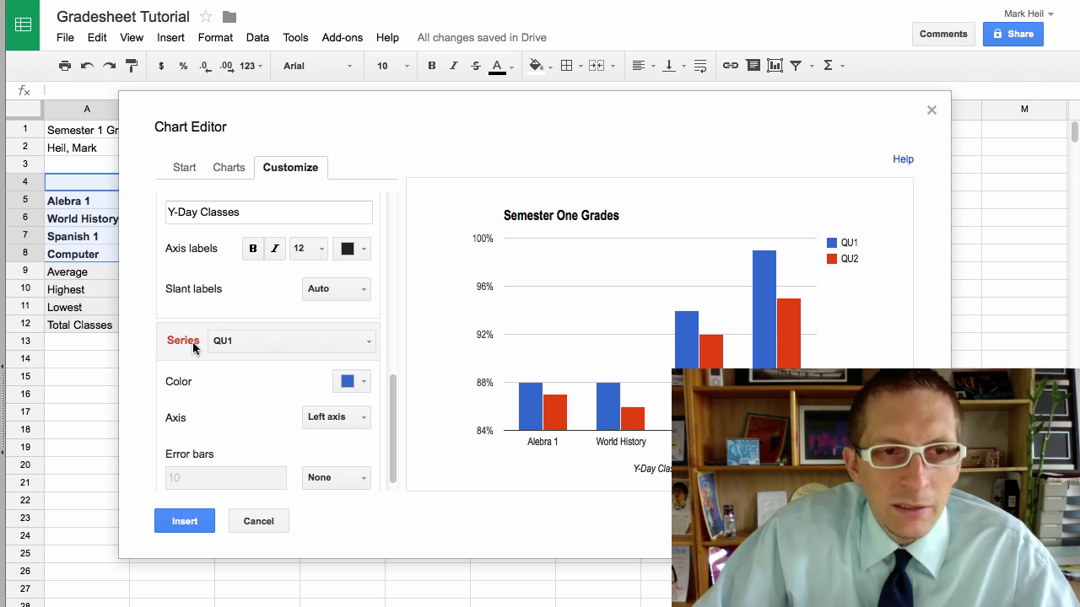
left_click(361, 381)
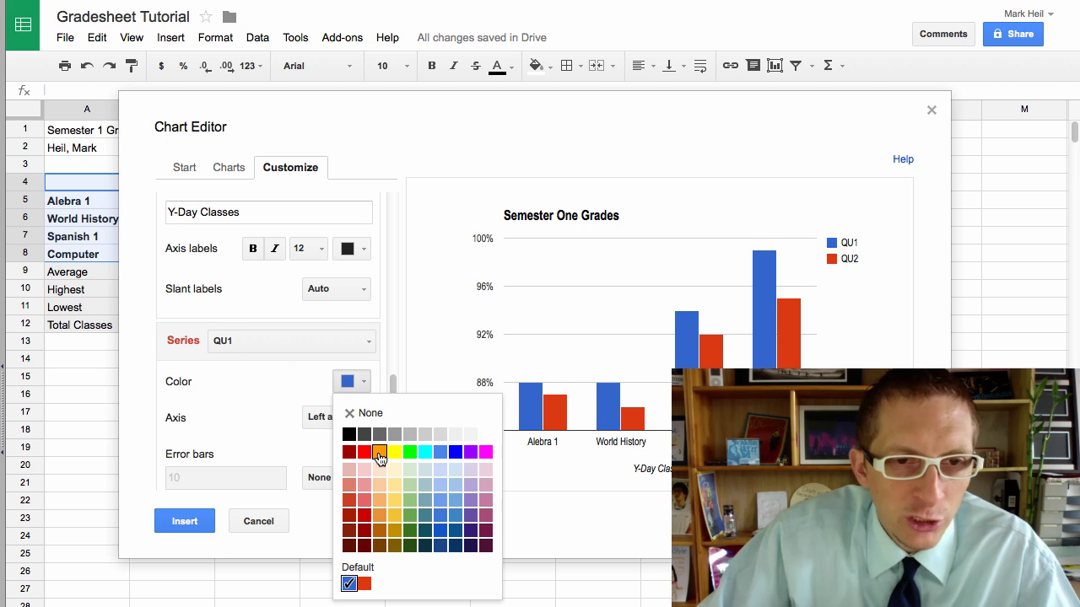
left_click(471, 484)
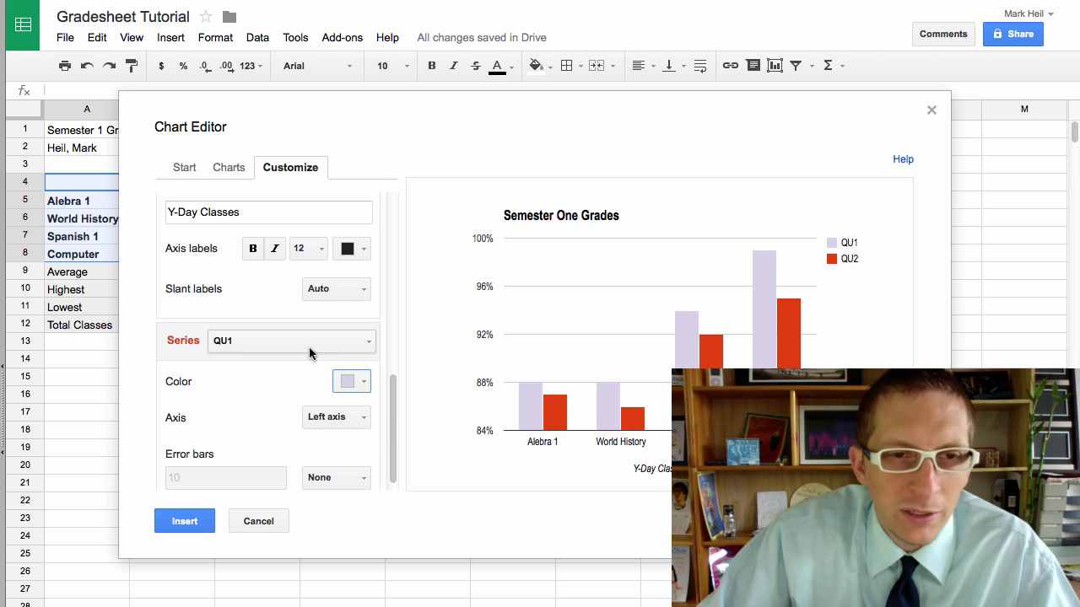
left_click(260, 341)
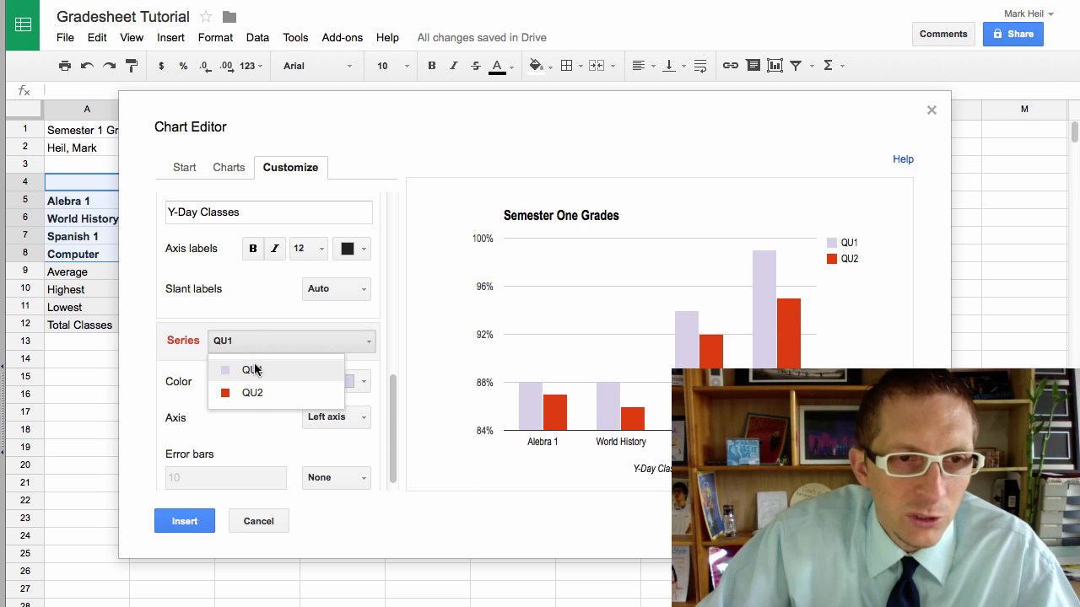
left_click(253, 393)
left_click(360, 383)
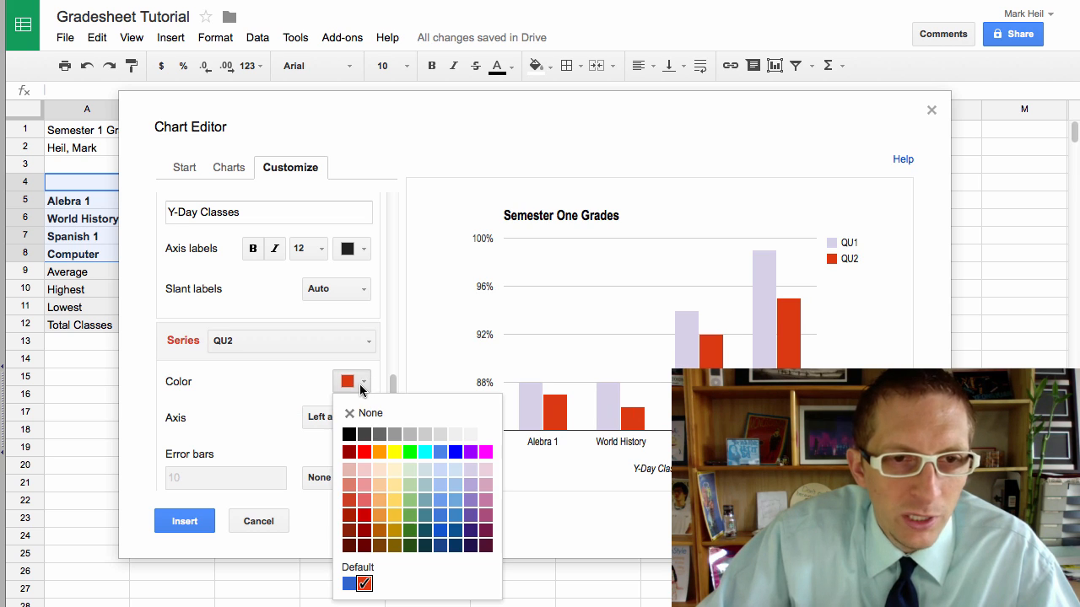
left_click(471, 538)
Step: Insert the finished chart into the sheet and move it below the grade table
left_click(186, 167)
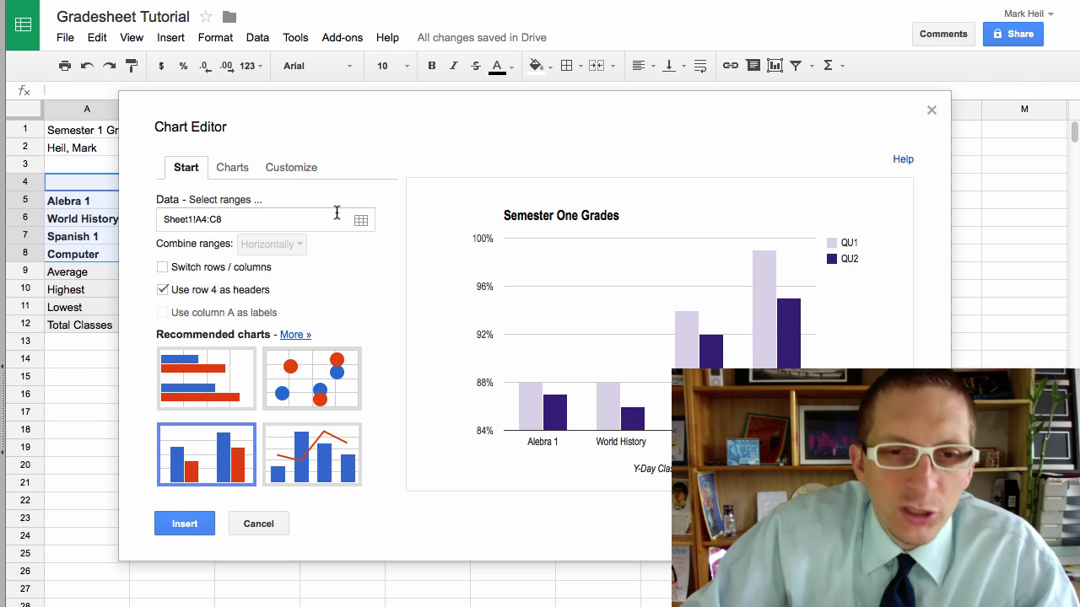
left_click(185, 524)
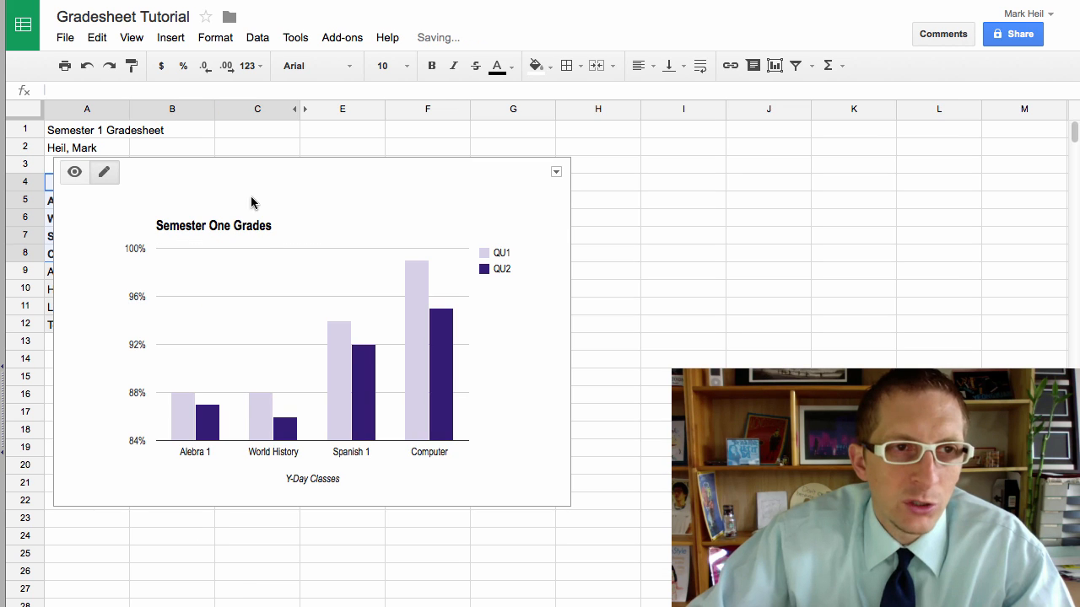
left_click_drag(246, 169, 239, 351)
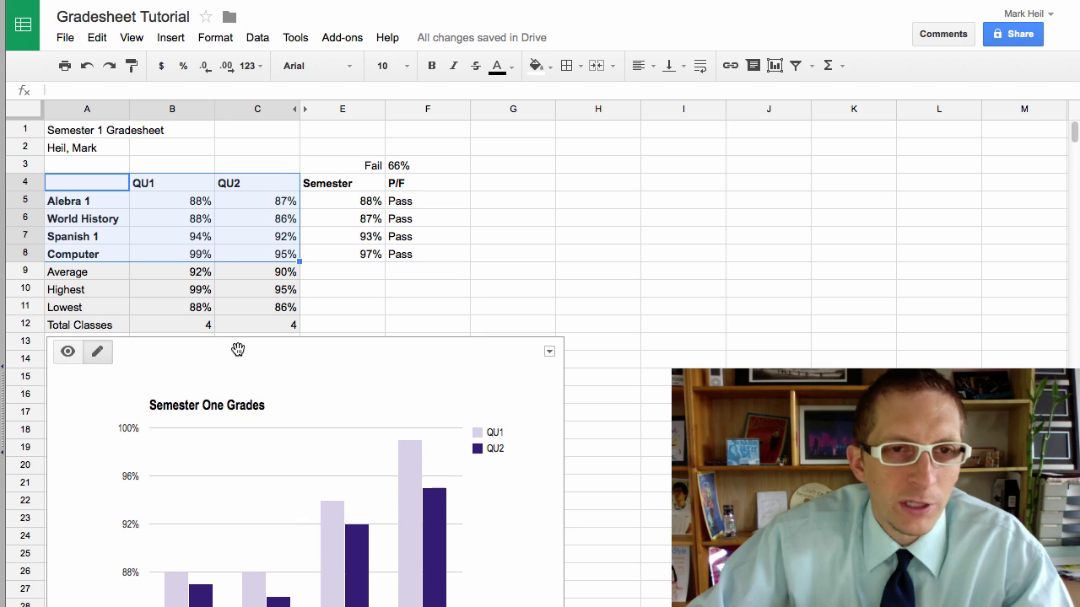
left_click(489, 268)
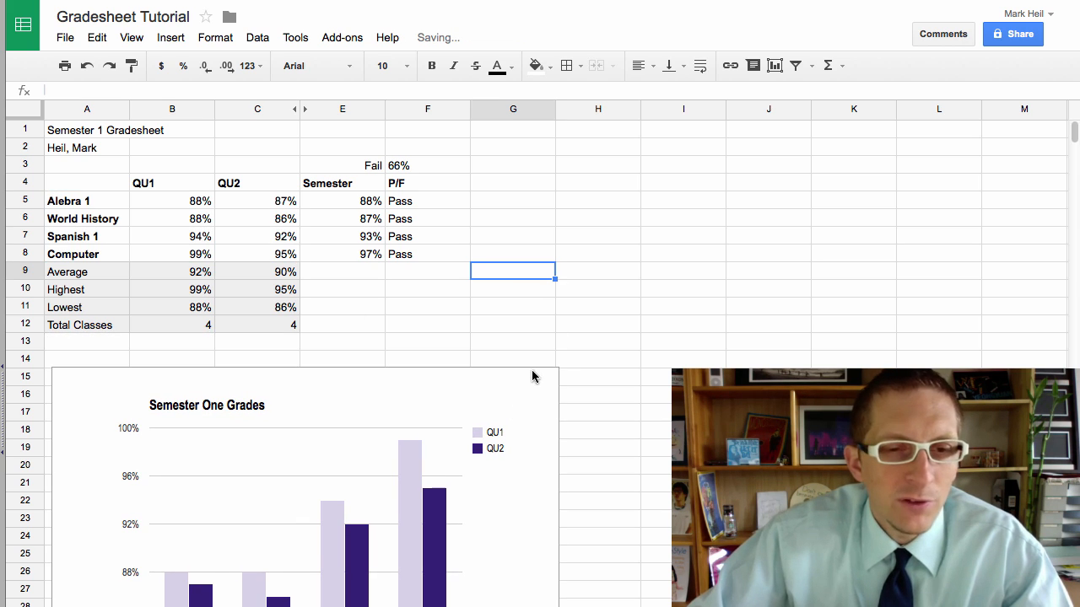
Step: Upload the History Test cartoon image file with Insert > Image
left_click(166, 38)
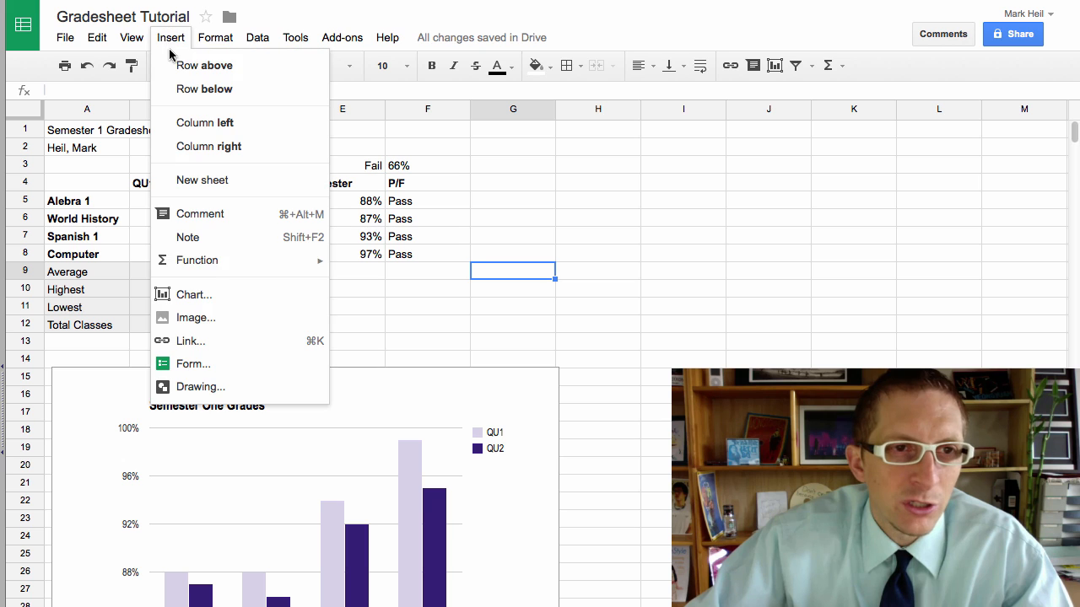
left_click(218, 325)
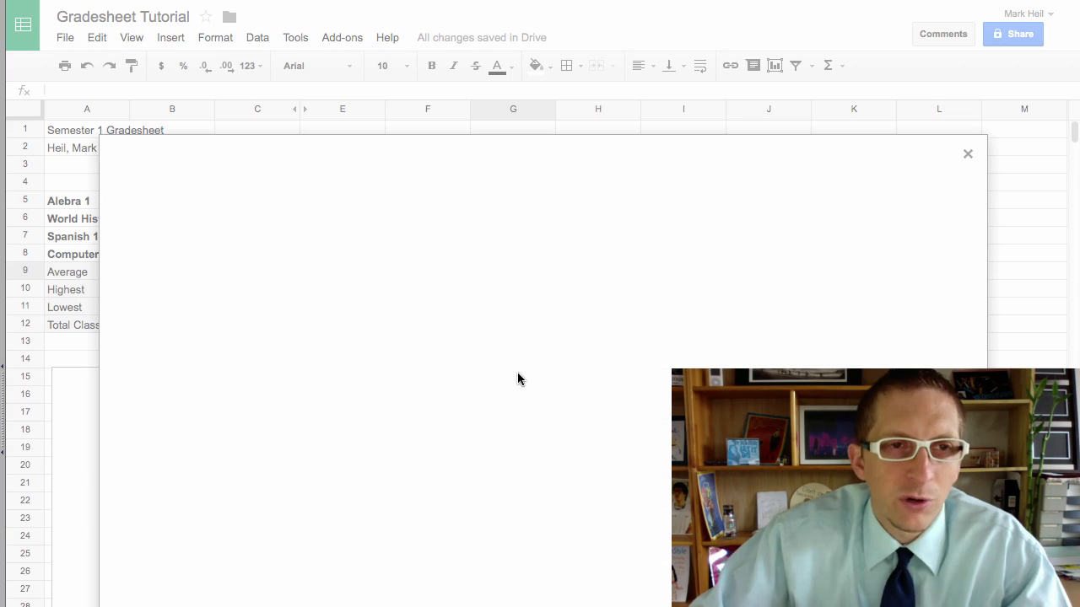
key("F11")
left_click_drag(10, 21, 495, 369)
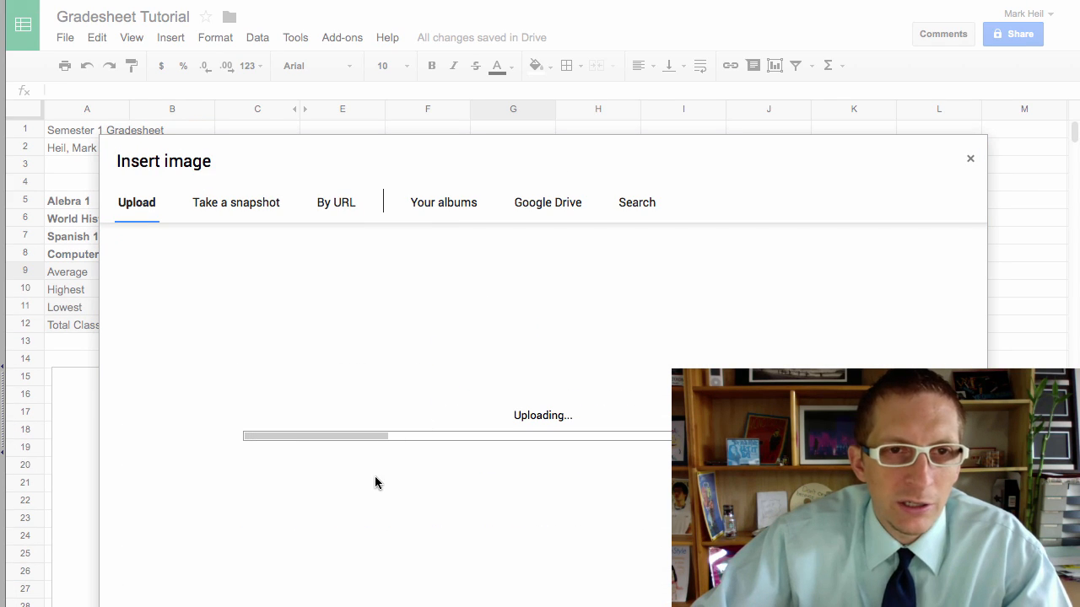
scroll(513, 357, "down", 10)
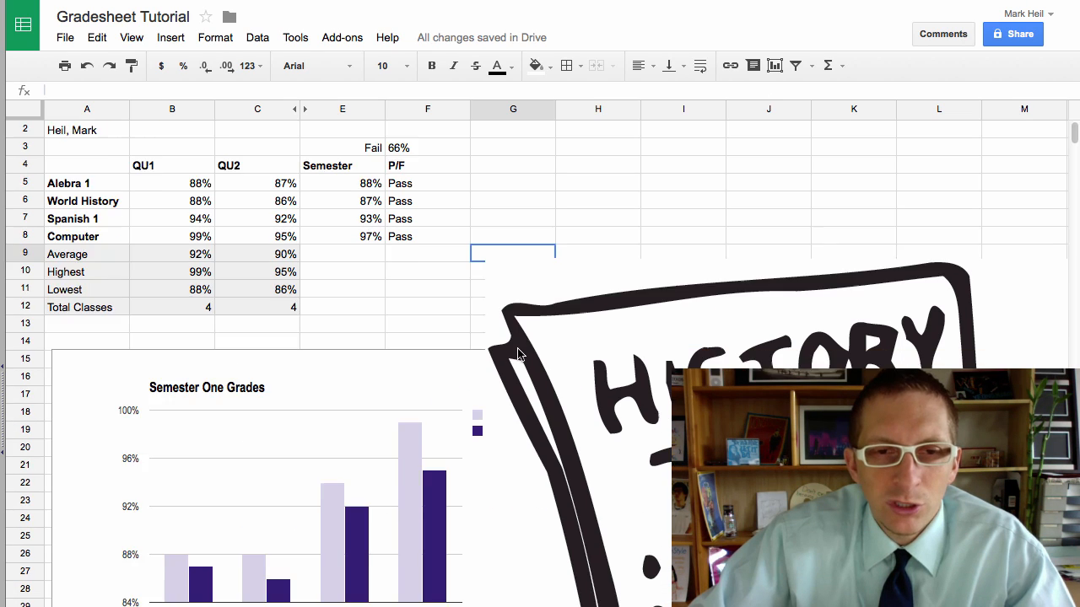
Step: Shrink the cartoon image and position it to the right of the grade table
left_click(511, 487)
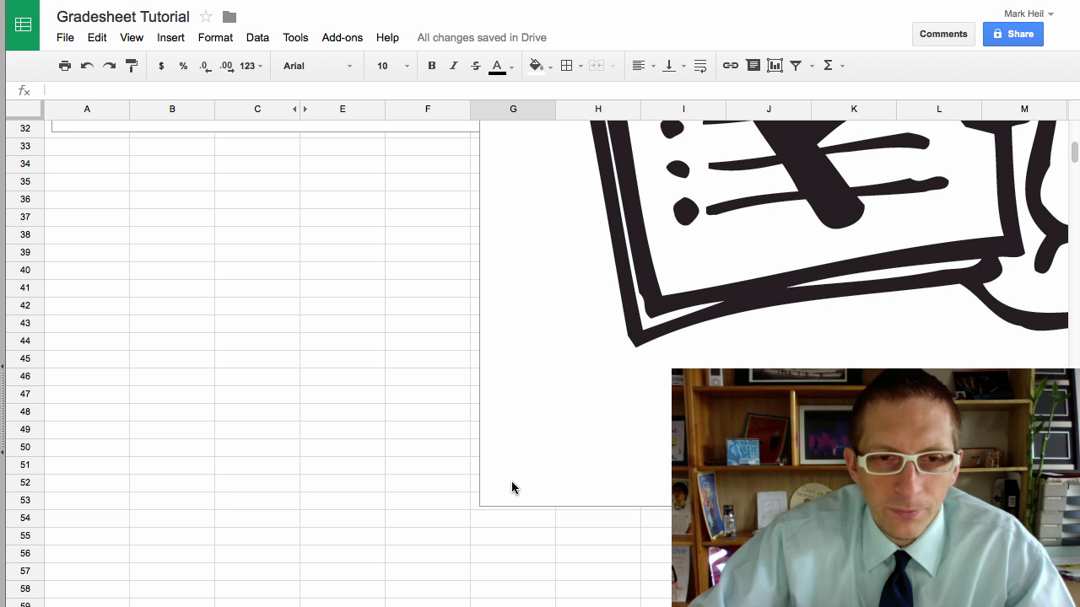
left_click_drag(481, 502, 949, 160)
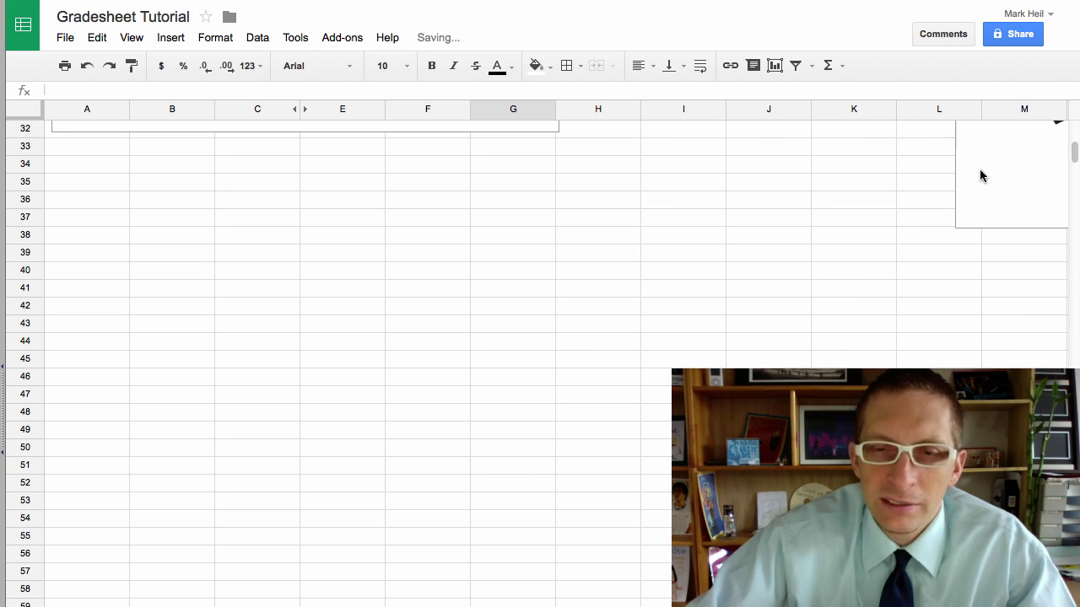
scroll(926, 184, "up", 10)
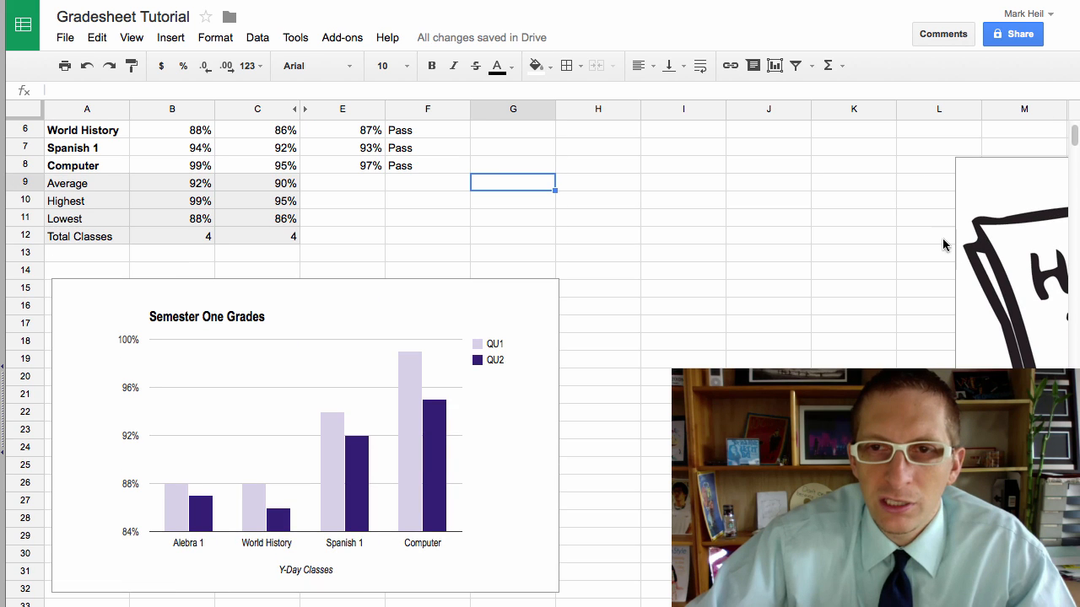
left_click_drag(987, 174, 595, 141)
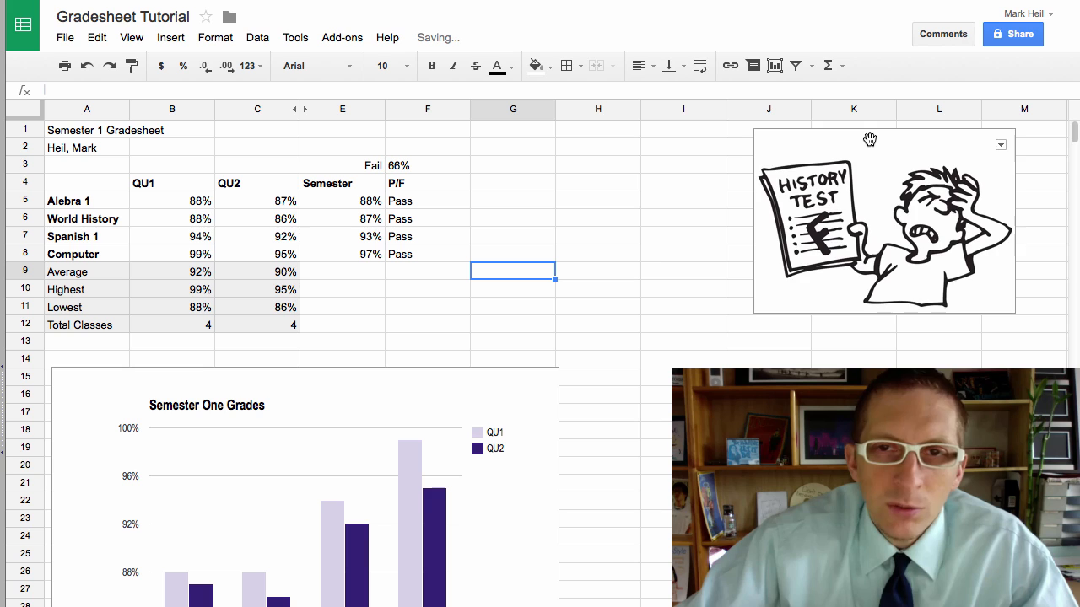
left_click_drag(870, 140, 708, 164)
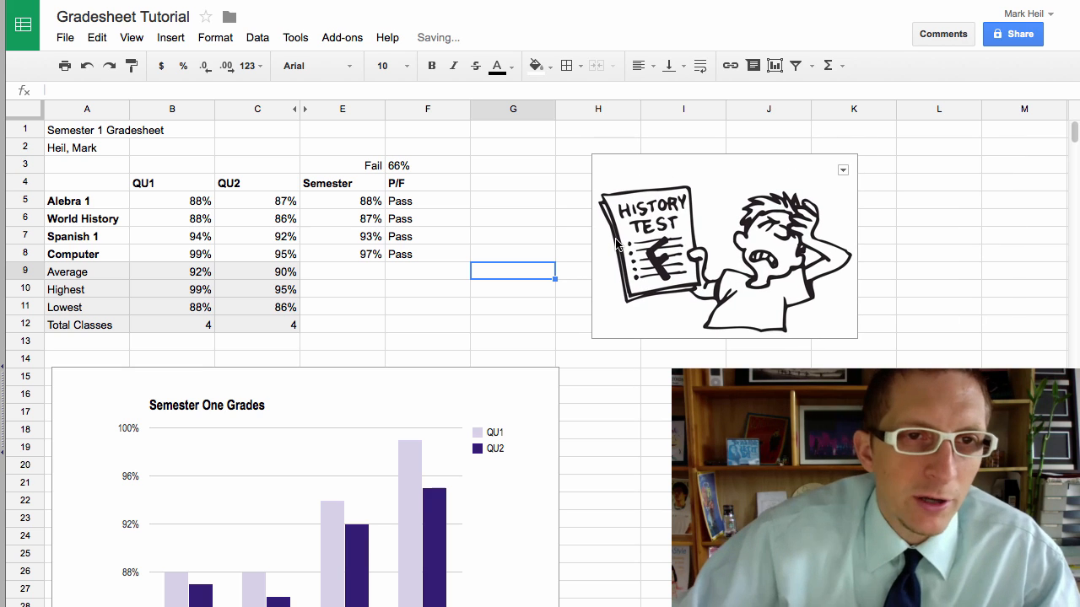
left_click(400, 329)
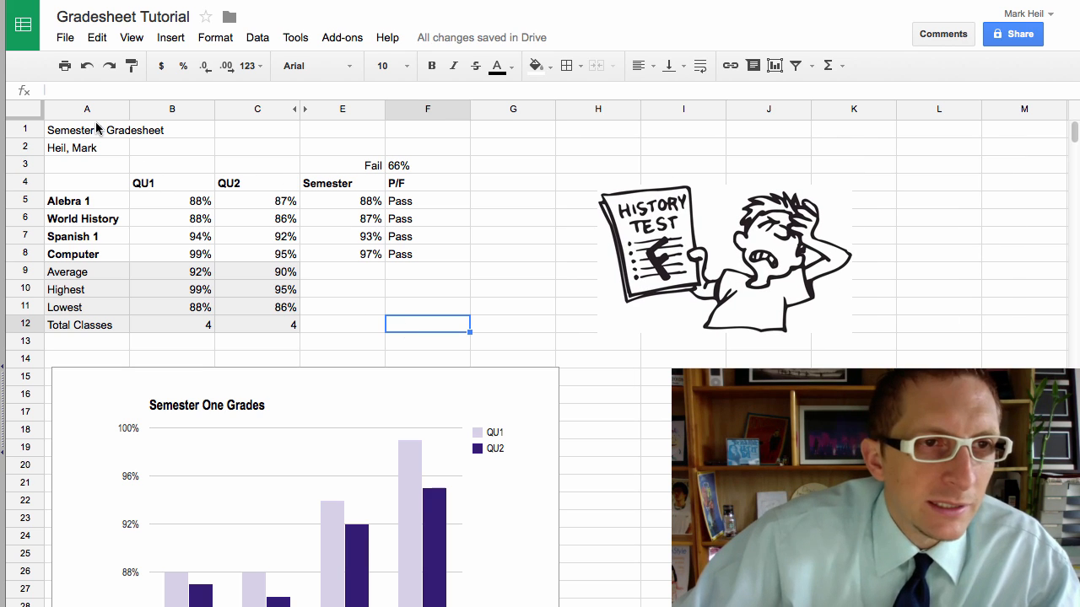
Step: Select columns B–F and drag their border leftward to narrow them all together
left_click_drag(179, 110, 407, 112)
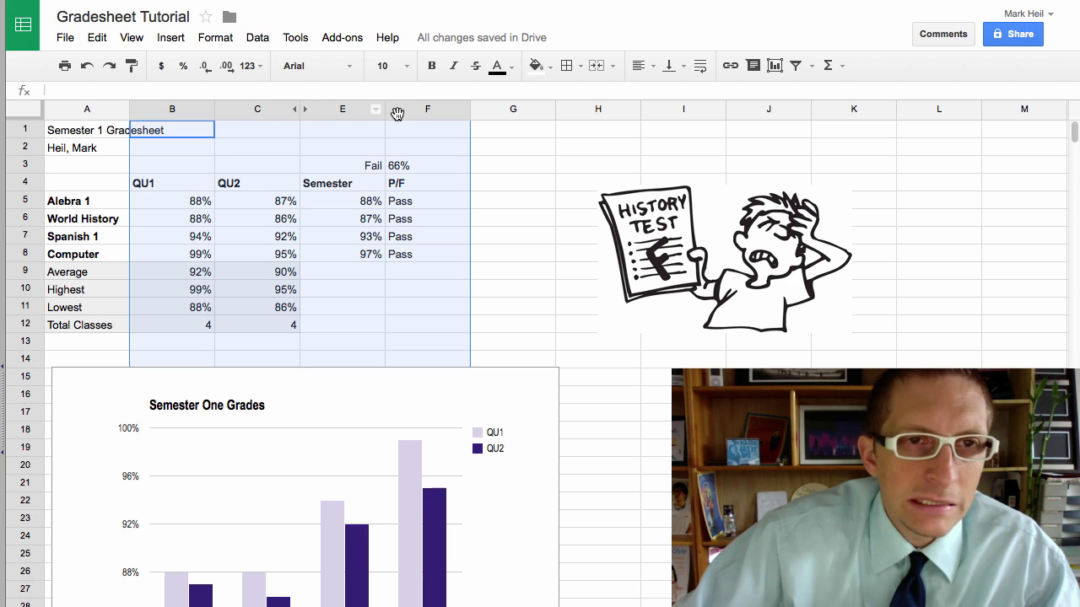
left_click_drag(471, 109, 433, 118)
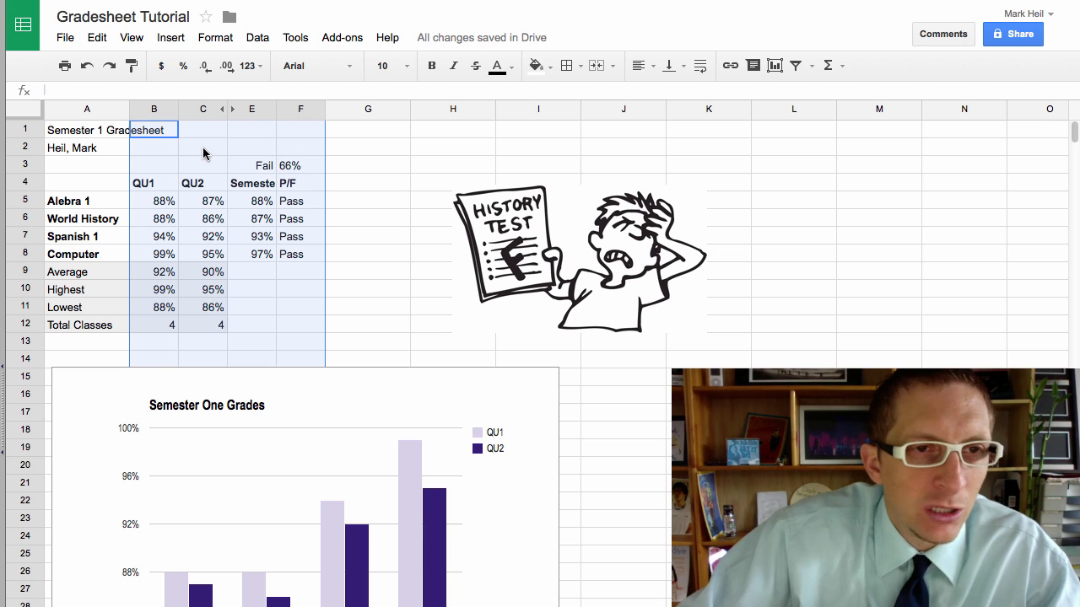
left_click(349, 243)
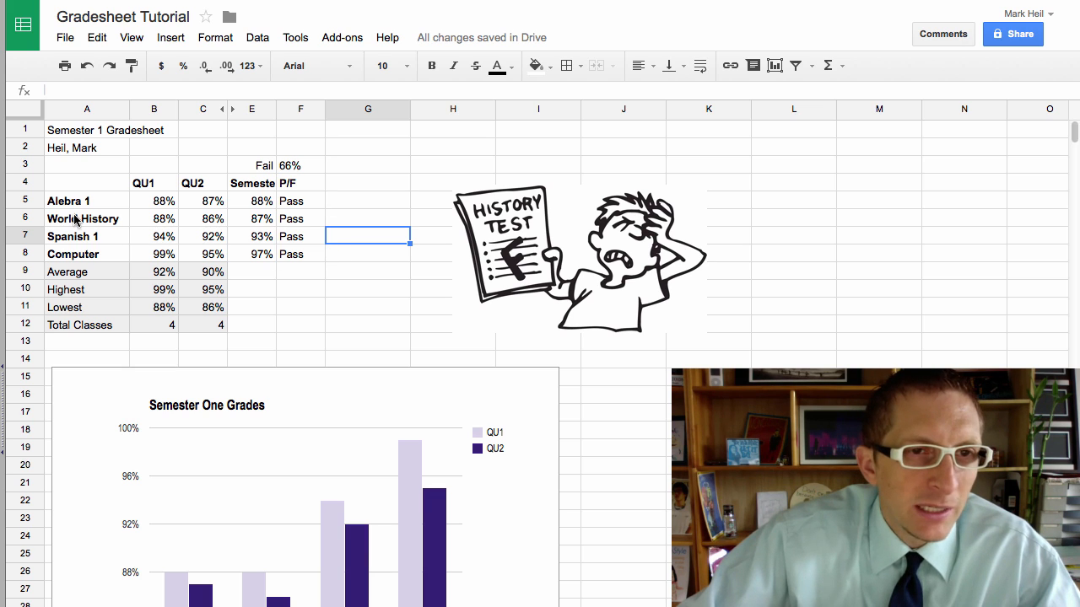
Step: Fill the Alebra 1 row A5:F5 with light blue
left_click_drag(69, 203, 284, 205)
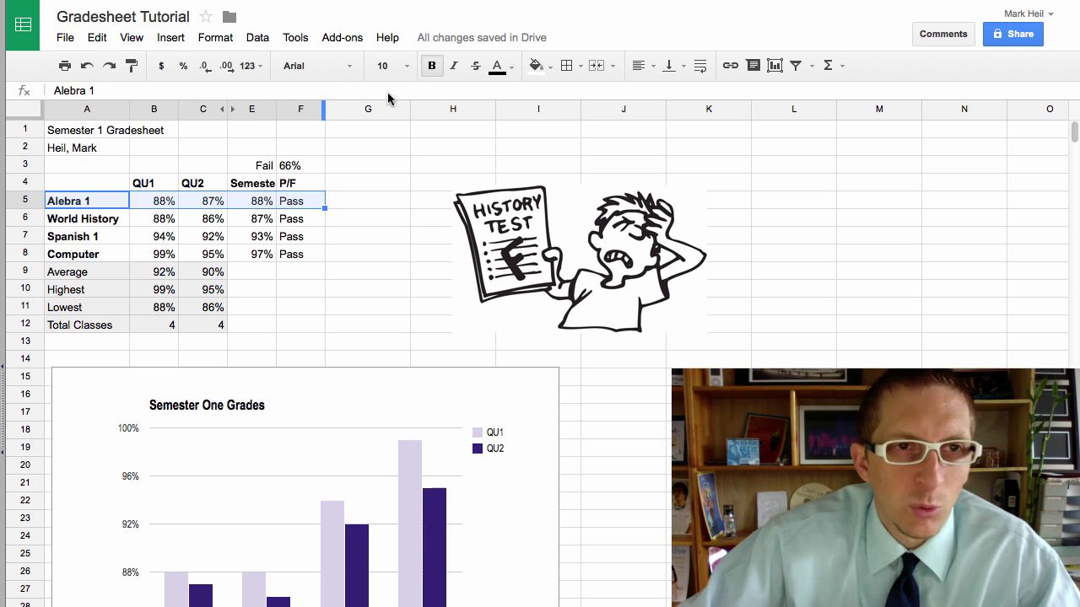
left_click(535, 66)
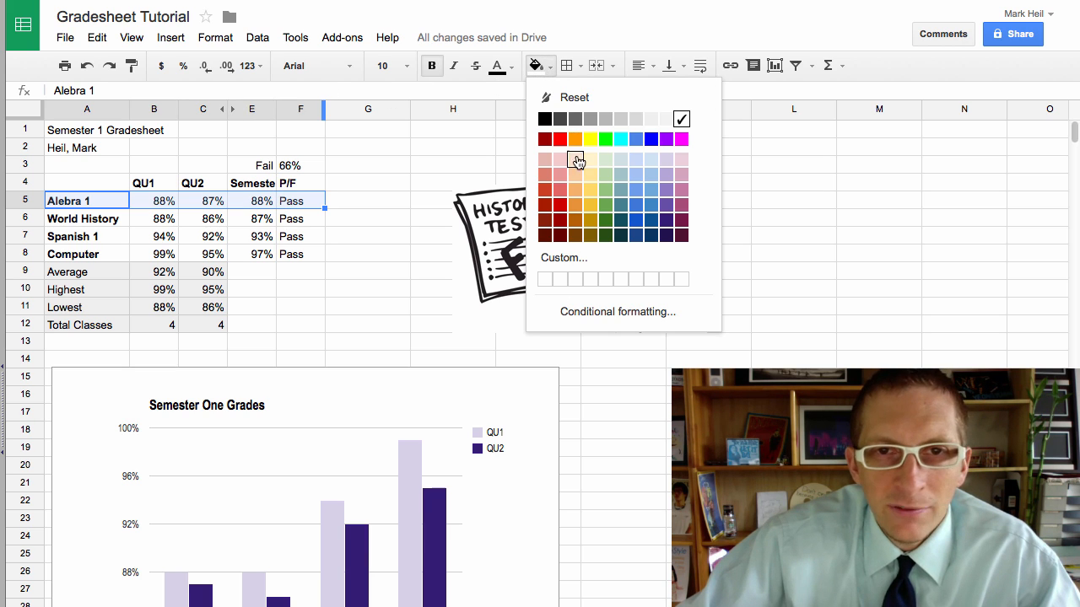
left_click(652, 160)
left_click(277, 253)
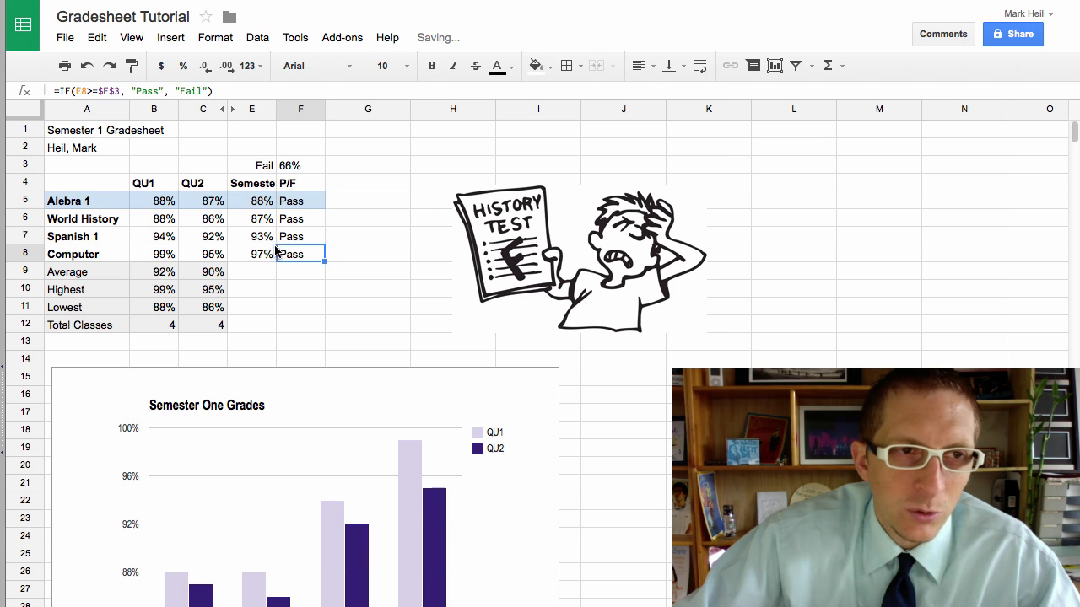
Step: Paint-format the shading pattern of rows 5–6 onto rows 7–8
left_click_drag(95, 222, 291, 218)
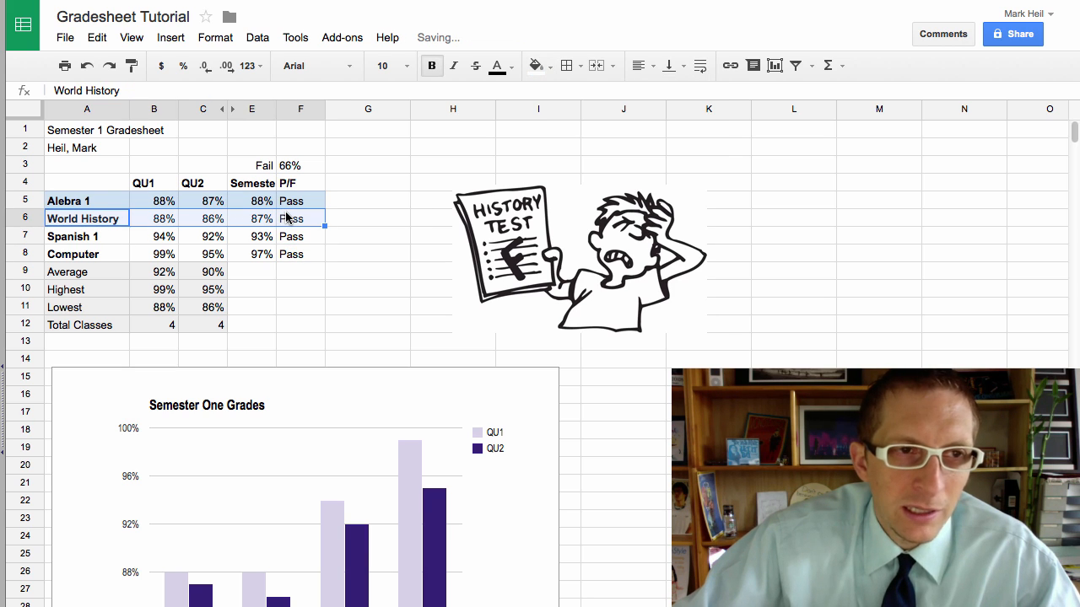
left_click(114, 203)
left_click_drag(131, 202, 281, 216)
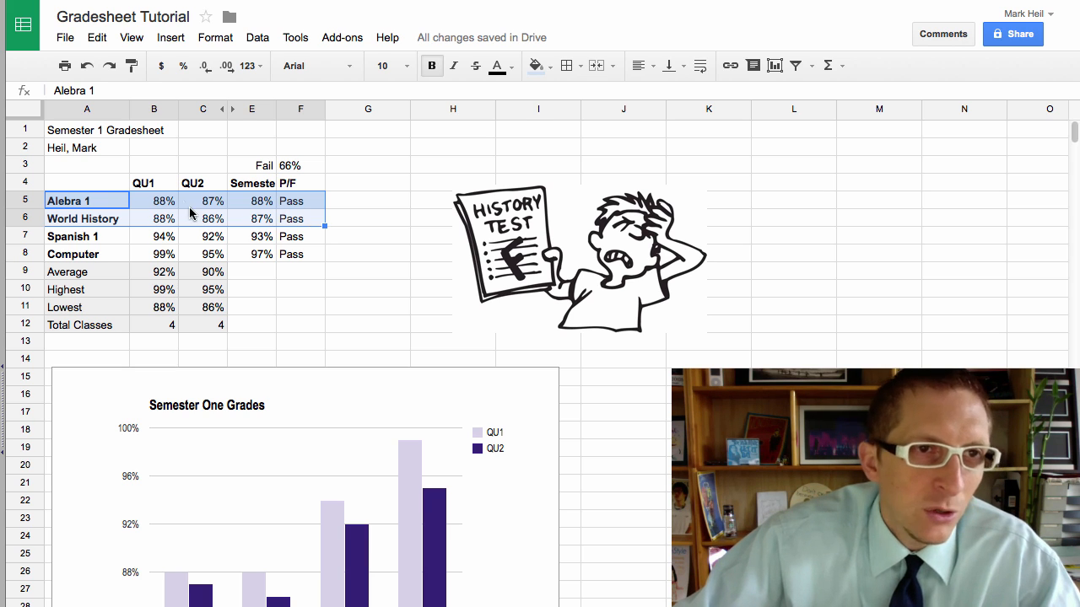
left_click(132, 65)
mouse_move(65, 234)
left_mouse_down()
mouse_move(169, 234)
mouse_move(299, 257)
left_mouse_up()
left_click(377, 309)
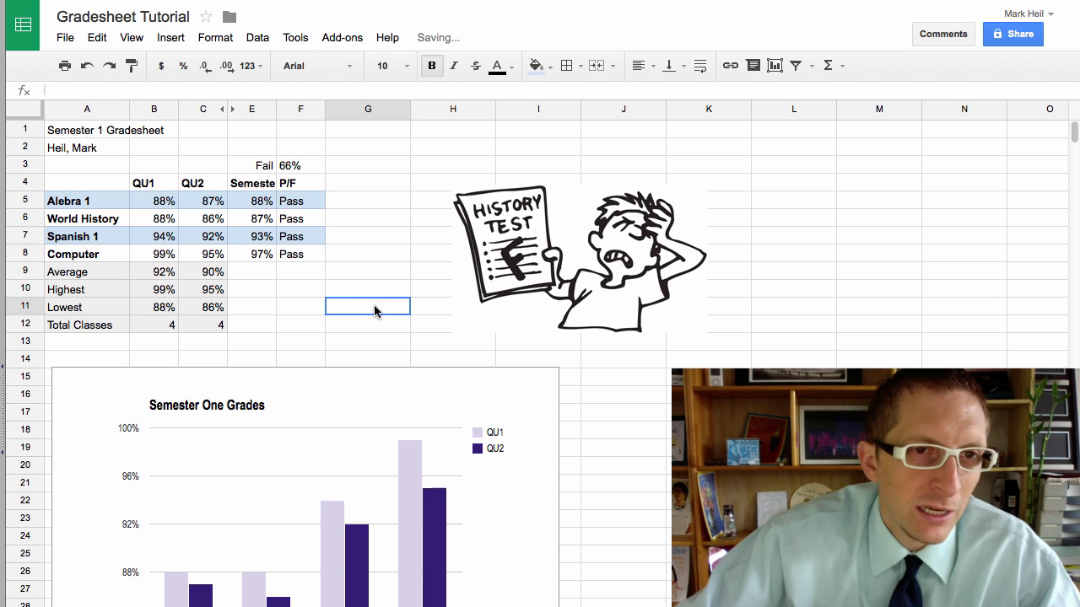
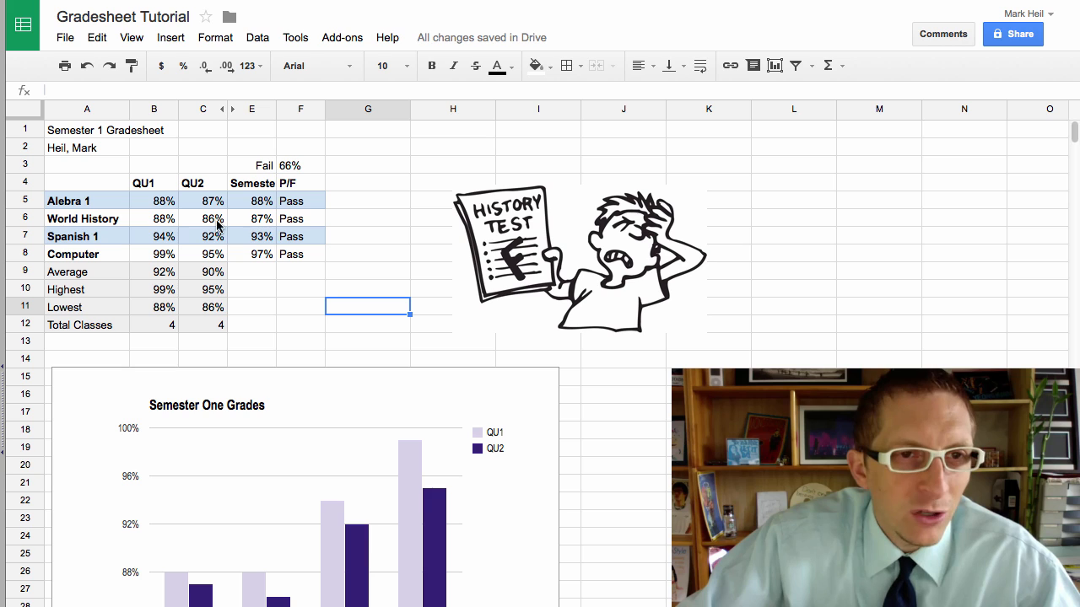
Step: Change World History's QU1 grade in B6 to 44%
left_click(166, 236)
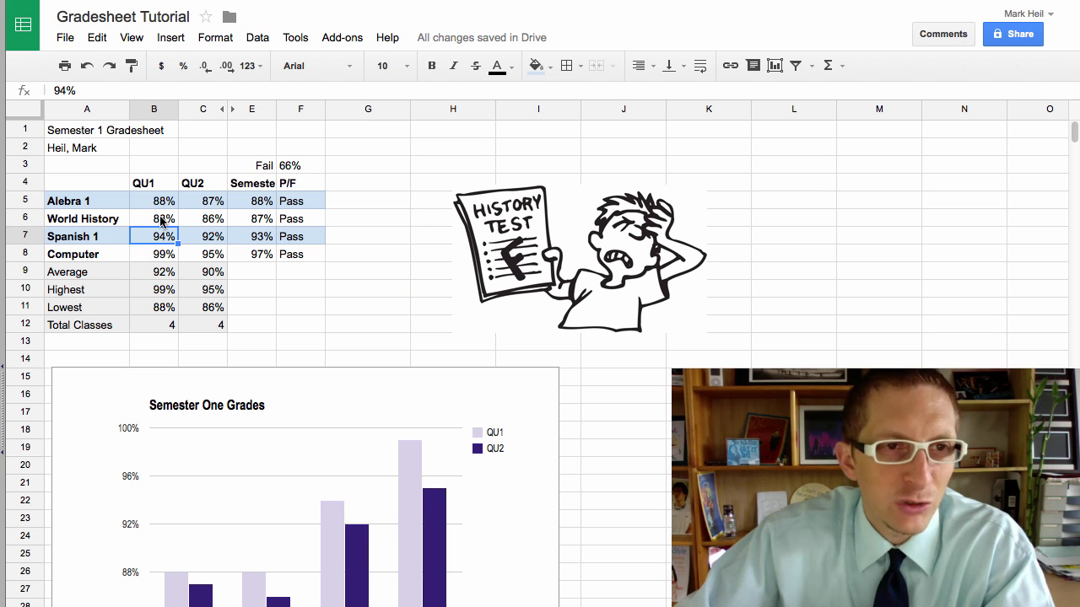
left_click(161, 221)
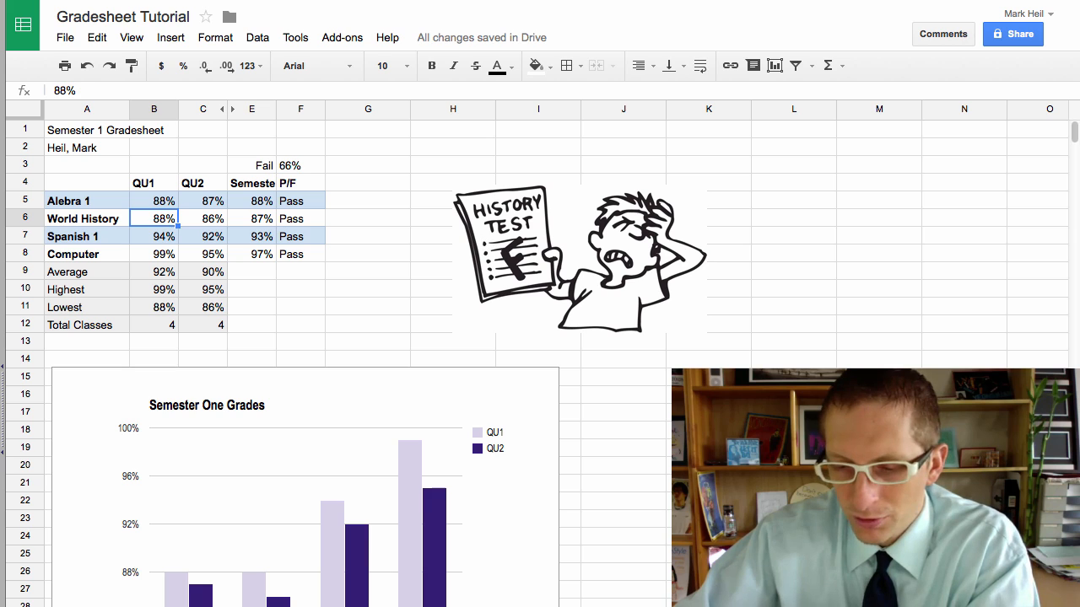
type("44")
key("Return")
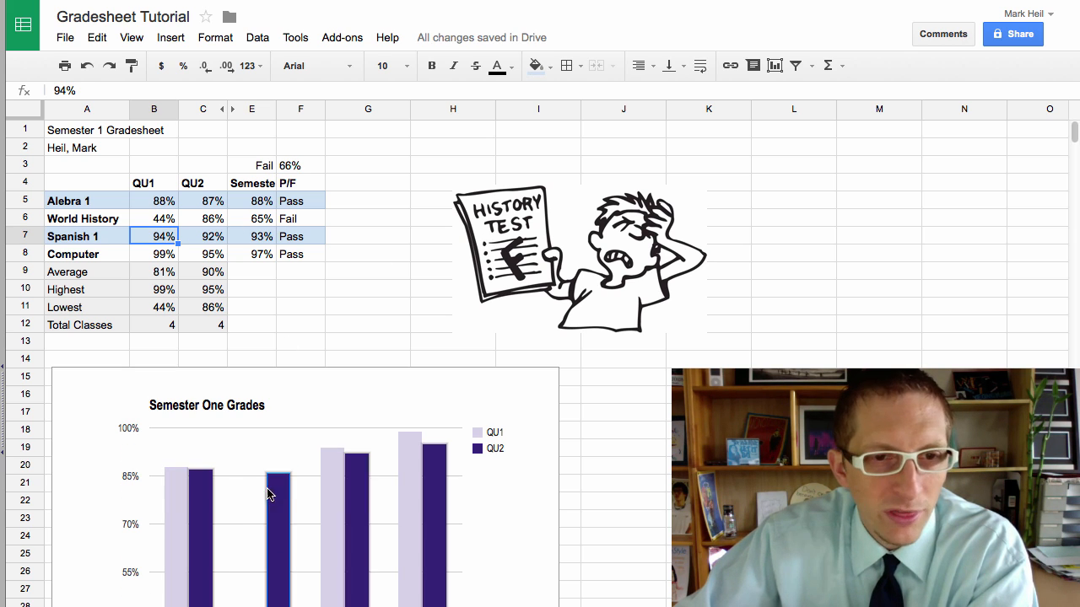
Step: Change Spanish 1's QU1 grade in B7 to 100%
double_click(165, 241)
type("100")
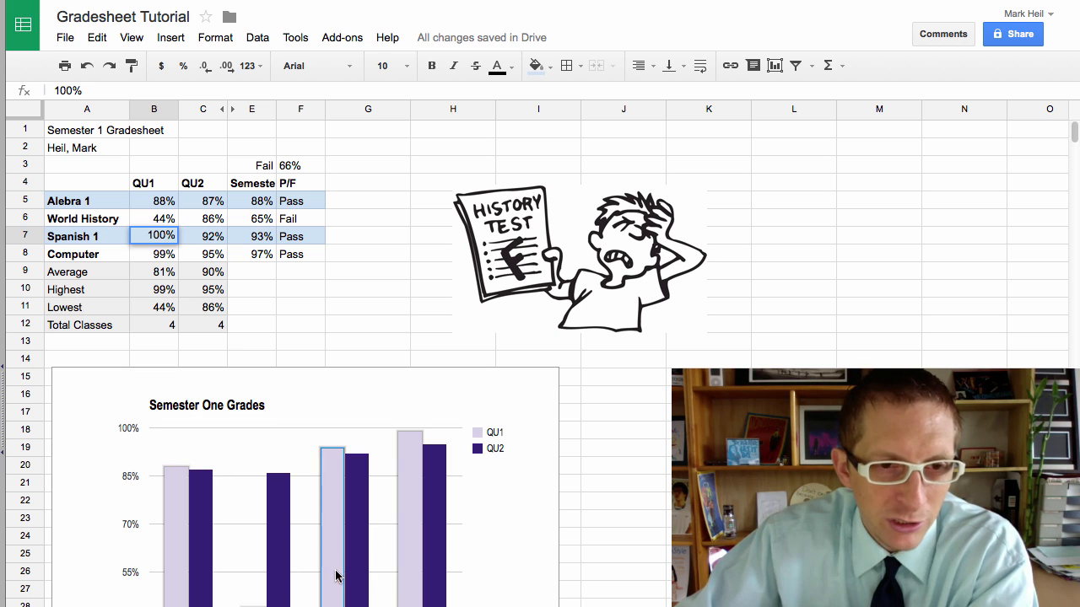
scroll(340, 574, "down", 4)
key("Return")
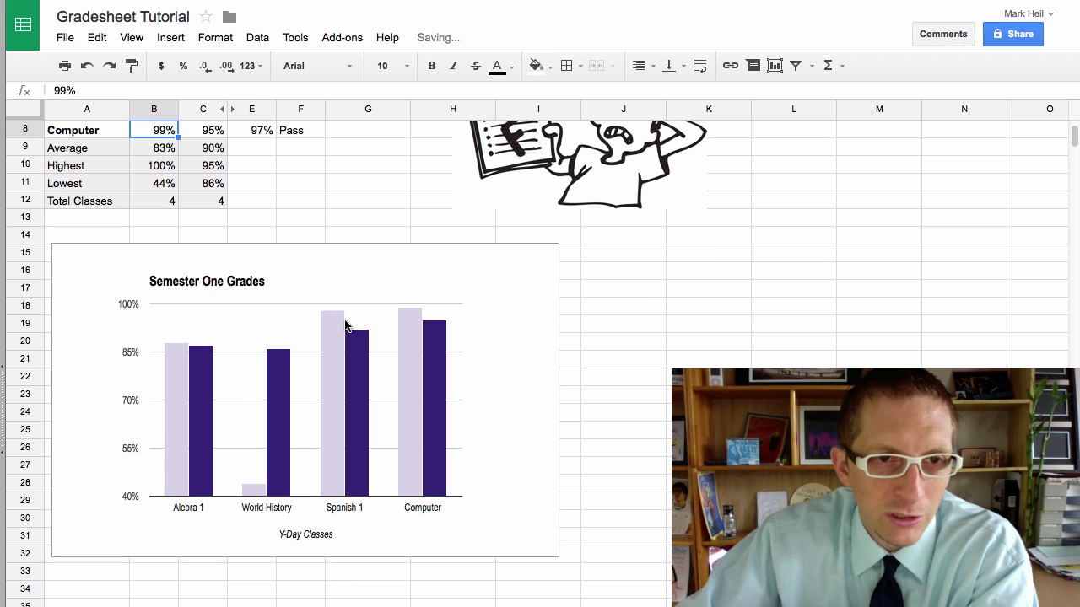
scroll(328, 369, "up", 4)
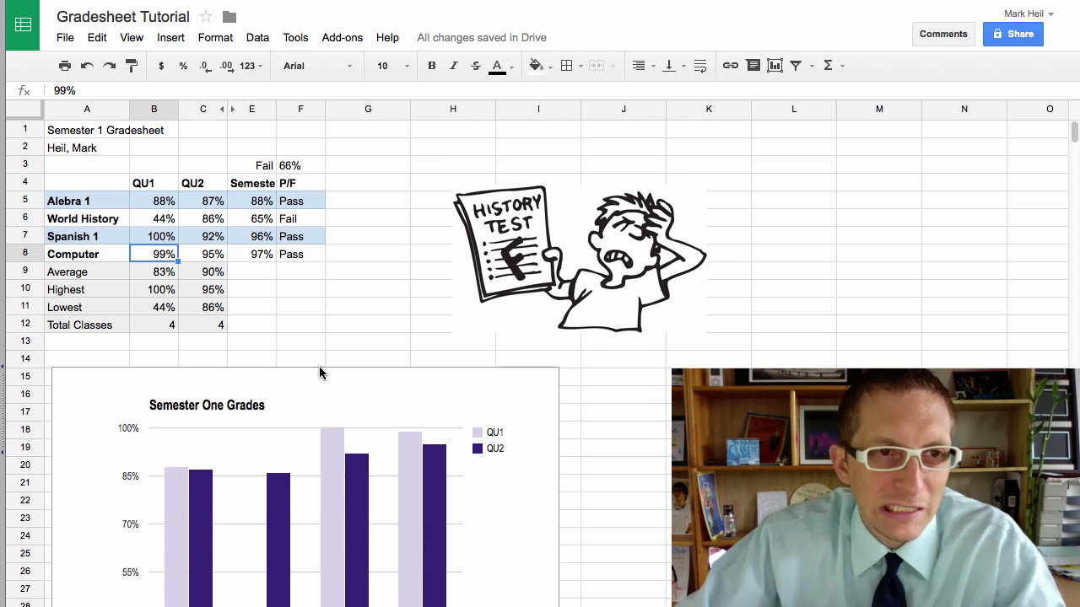
left_click(342, 289)
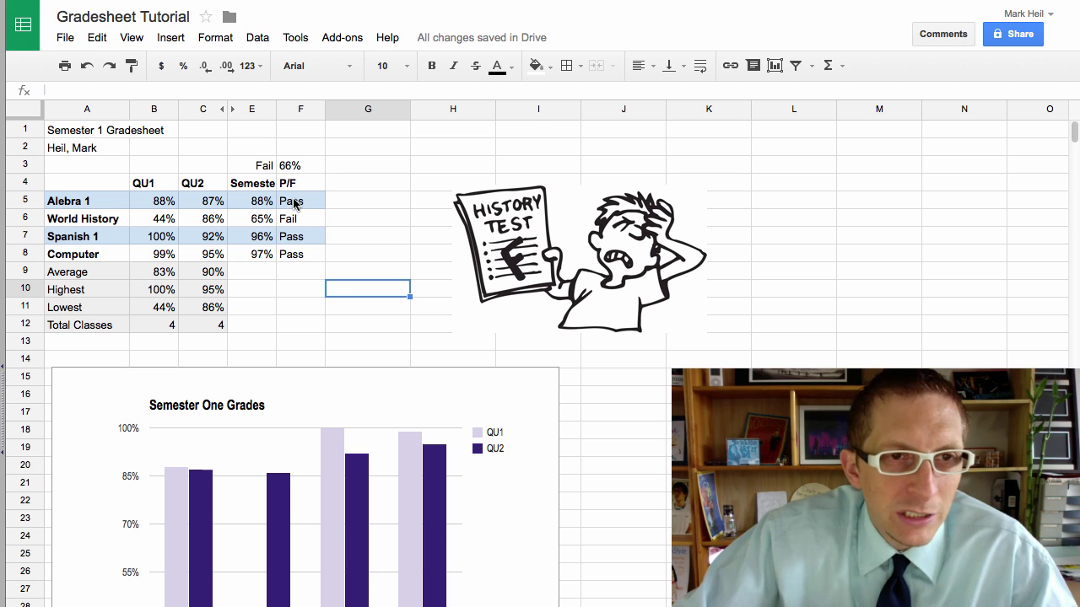
Step: Select the P/F results F5:F8 and go to Format > Conditional formatting
left_click_drag(297, 203, 304, 254)
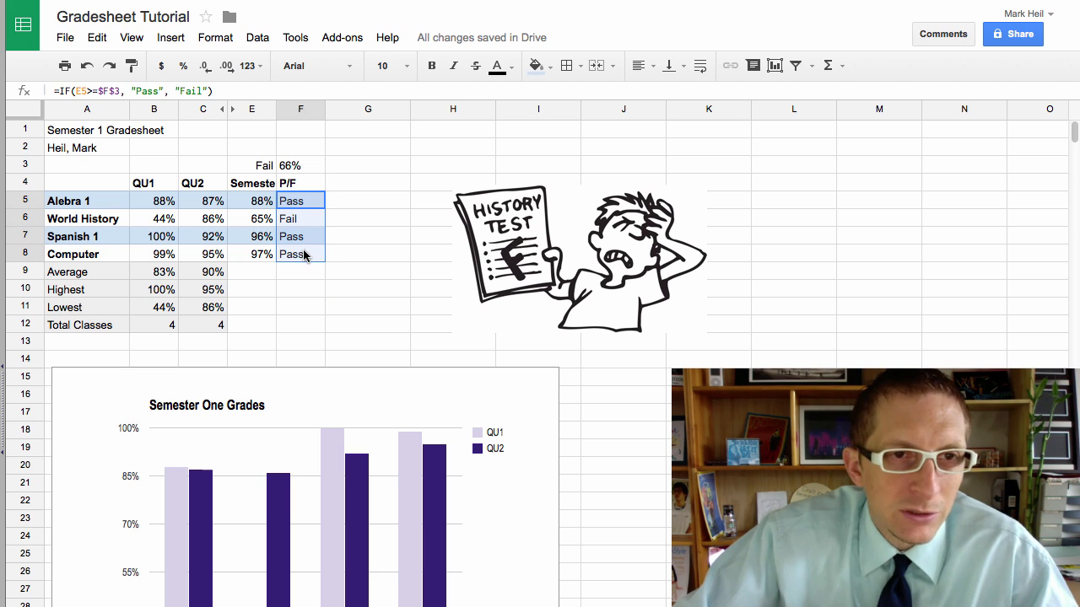
left_click(137, 41)
mouse_move(167, 38)
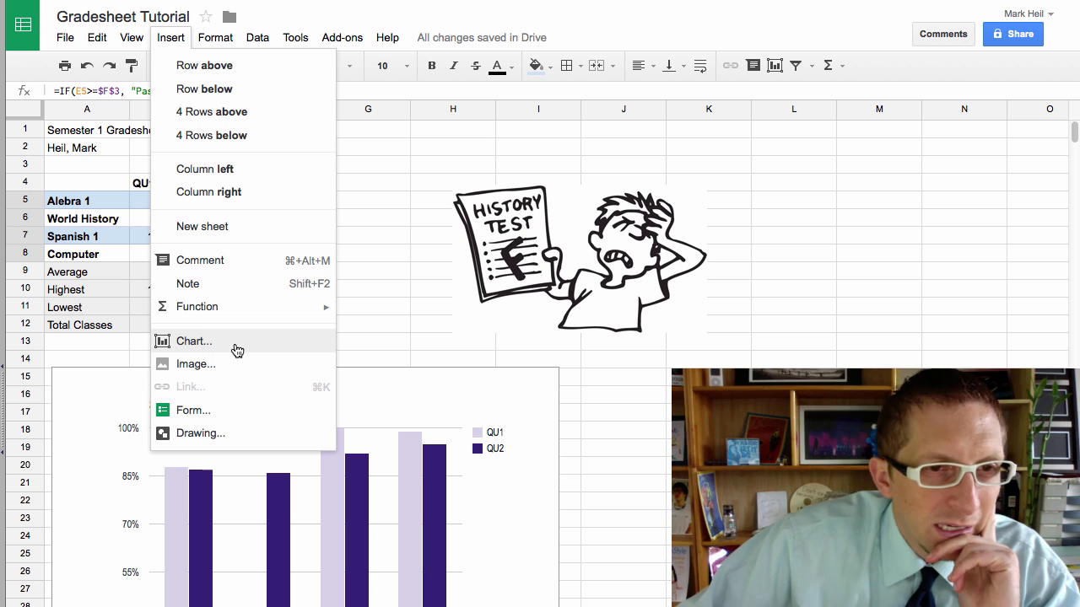
Step: Save a rule for F5:F8: text exactly 'Fail' gets dark red text color
mouse_move(221, 38)
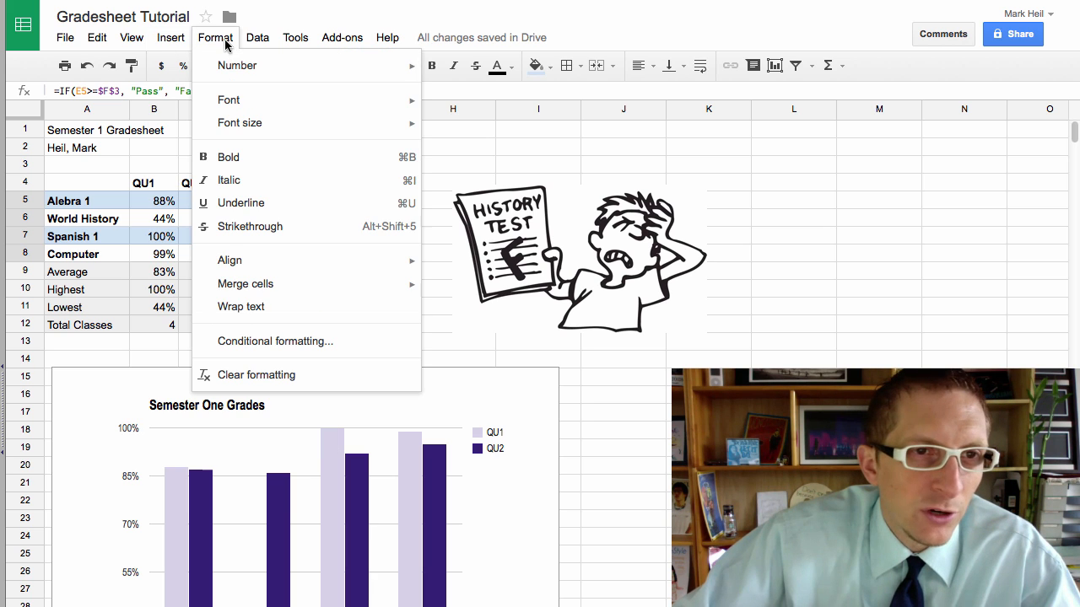
left_click(268, 350)
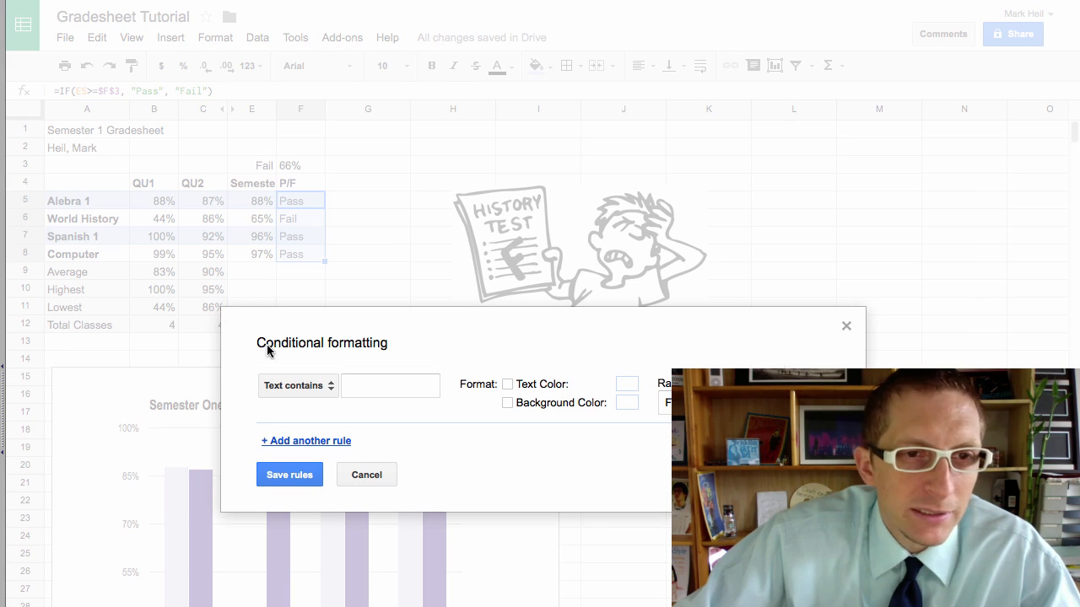
left_click(312, 392)
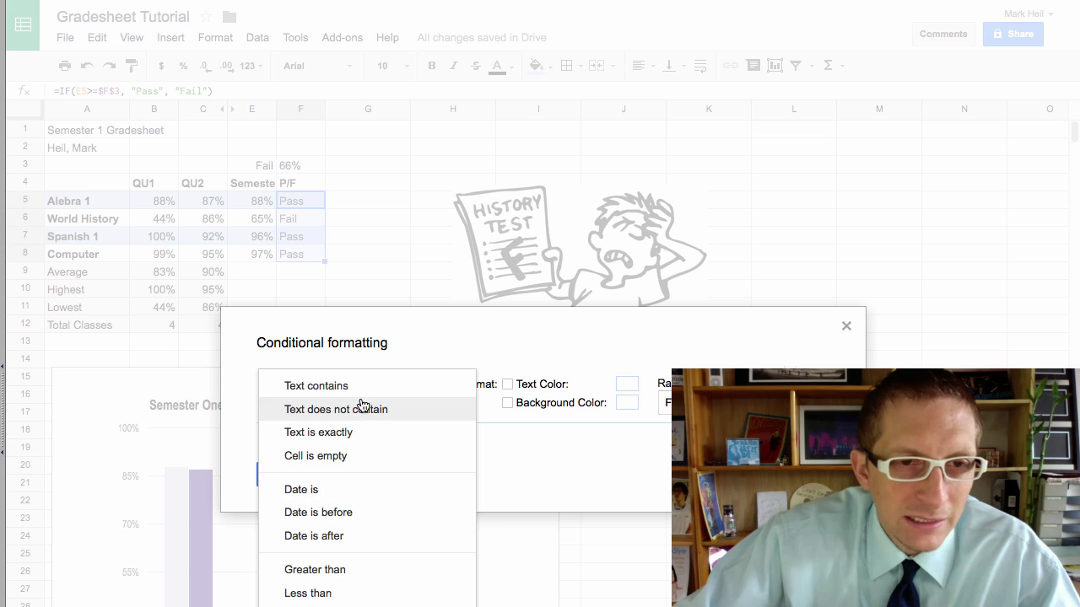
left_click(355, 432)
left_click(376, 388)
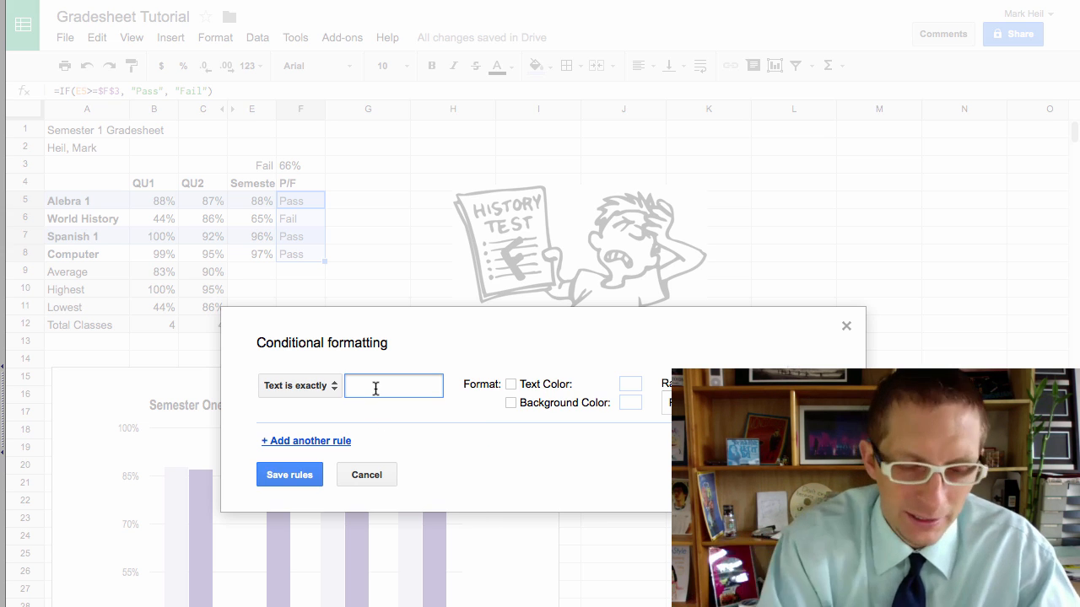
type("Fail")
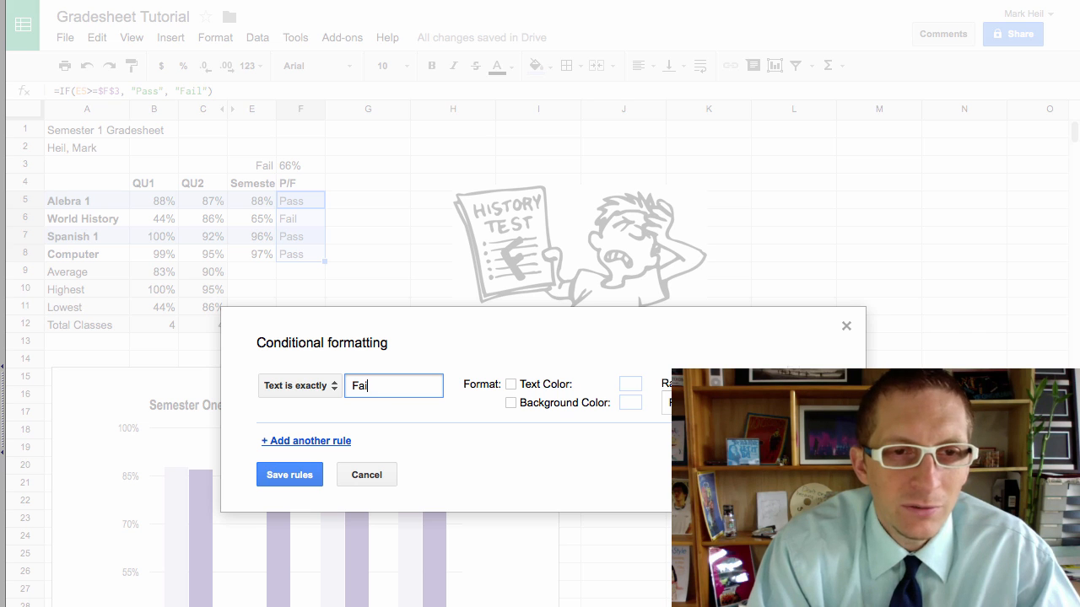
left_click(334, 386)
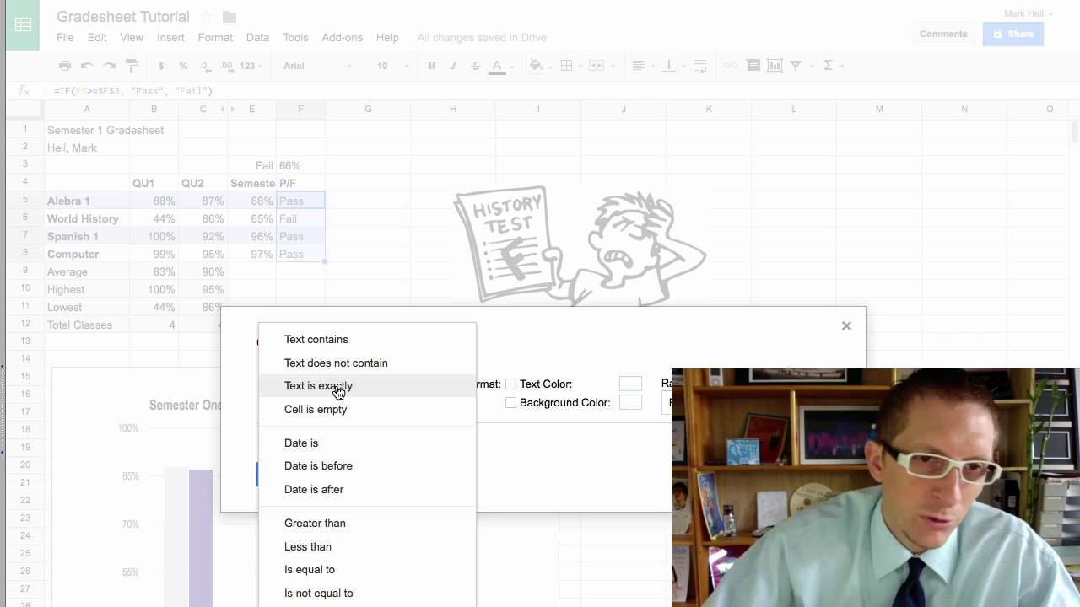
left_click(519, 350)
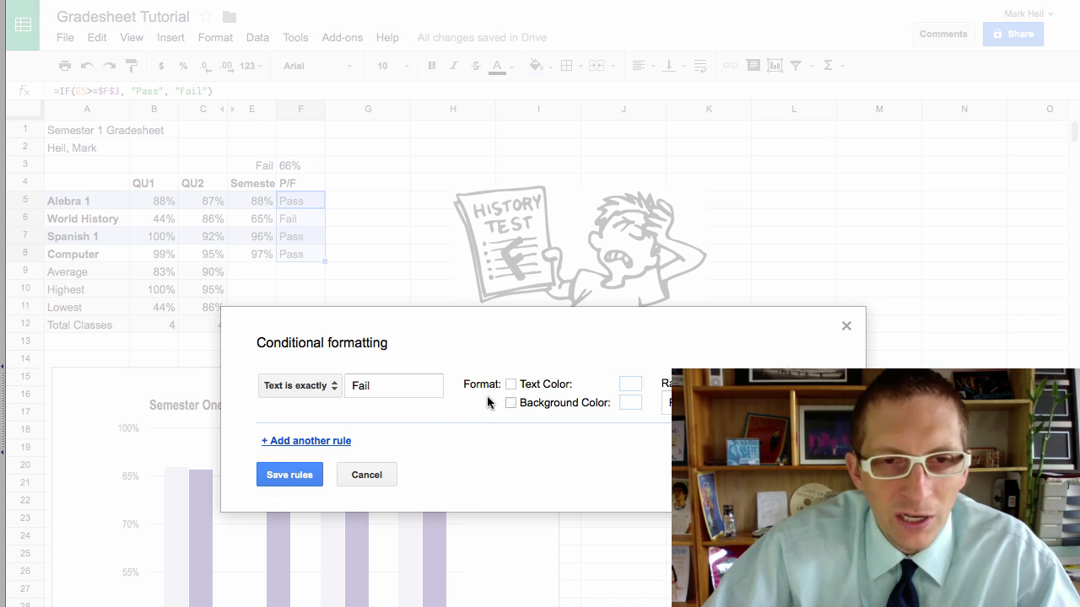
left_click(510, 385)
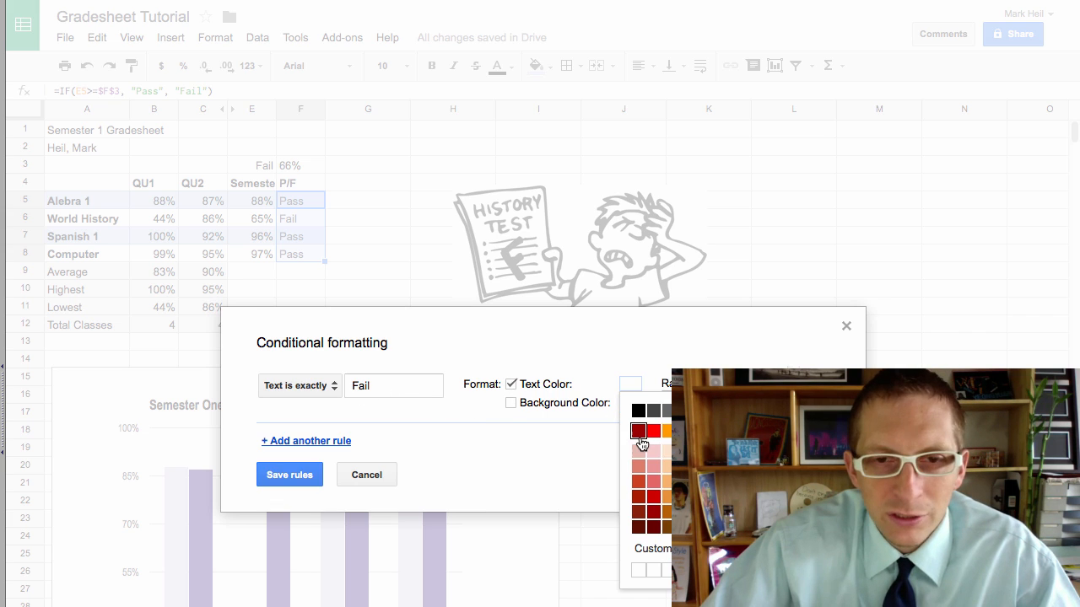
left_click(639, 433)
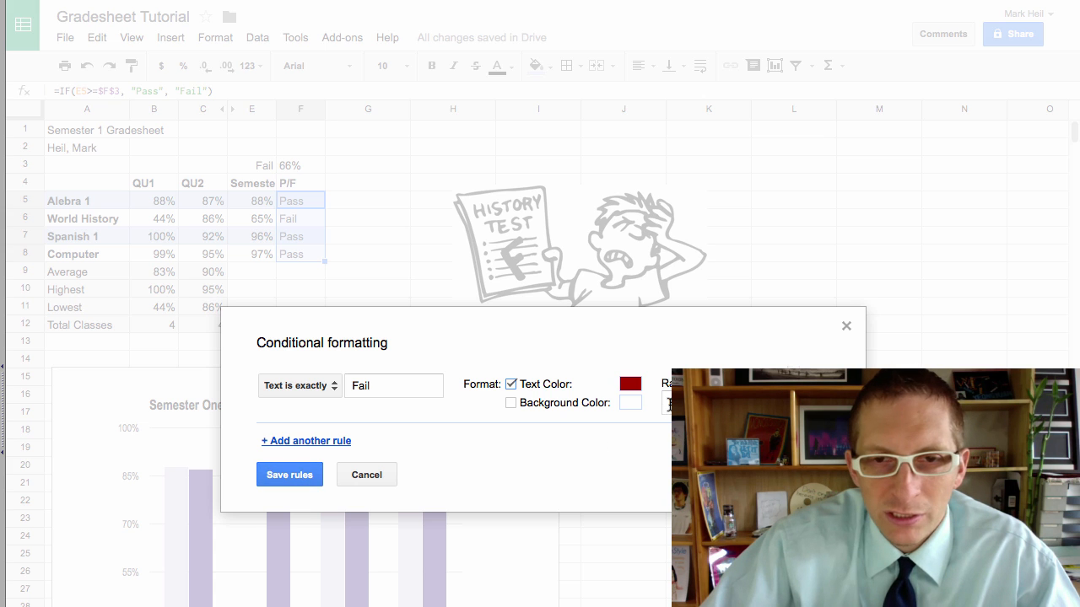
left_click(290, 475)
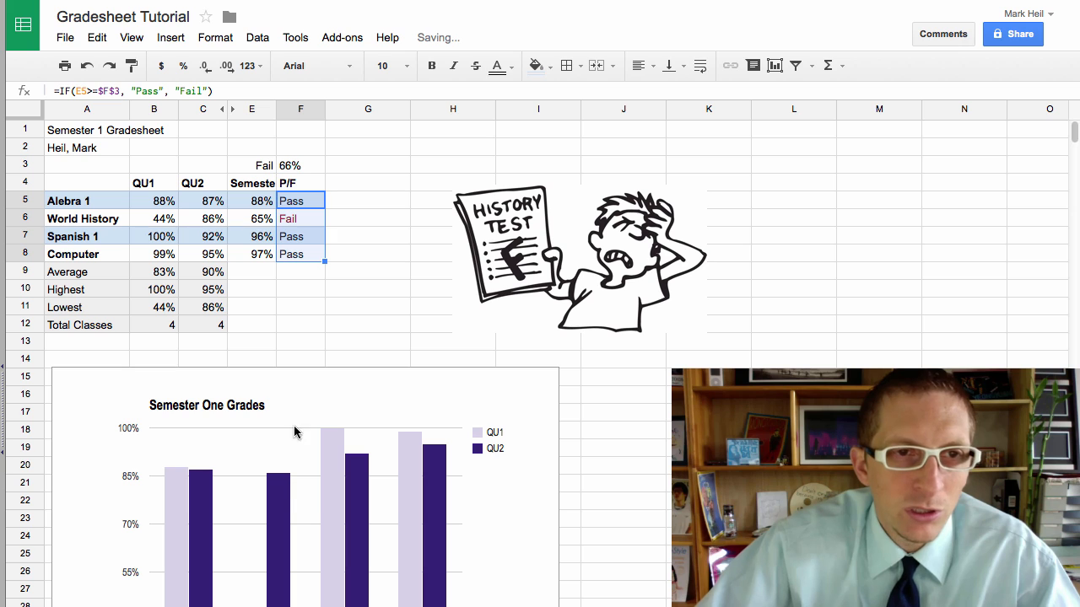
Step: Post the comment 'Need to improve grade' on the Fail cell F6
left_click(297, 305)
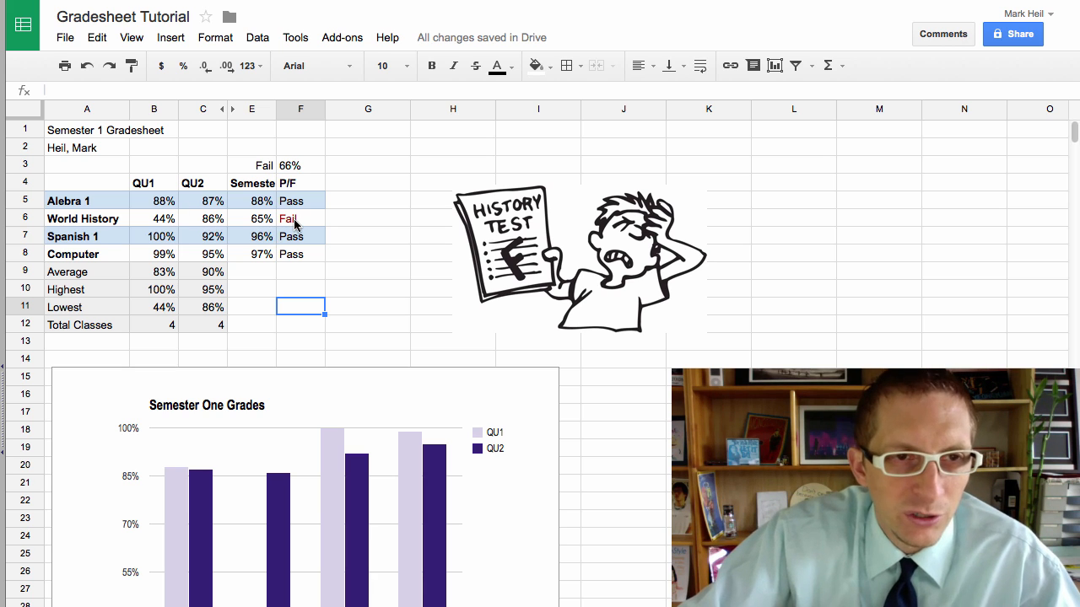
left_click(295, 224)
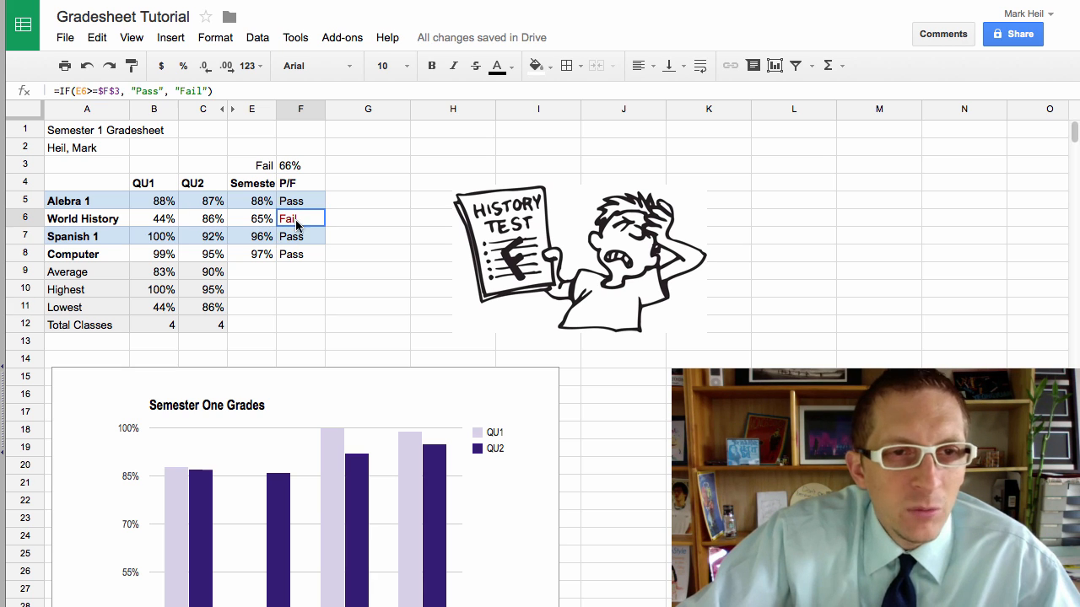
left_click(171, 37)
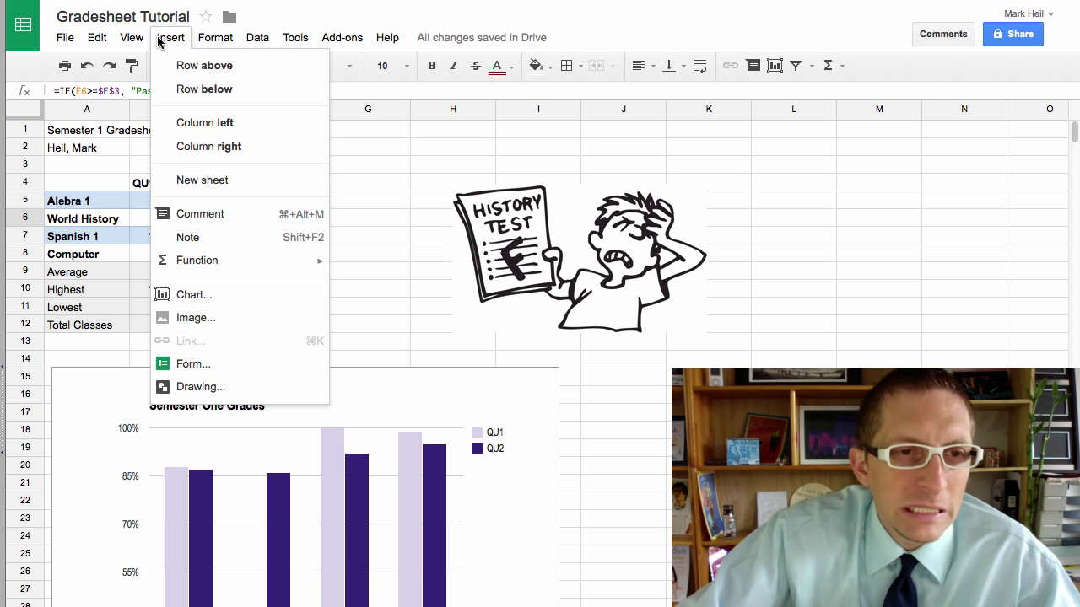
left_click(232, 216)
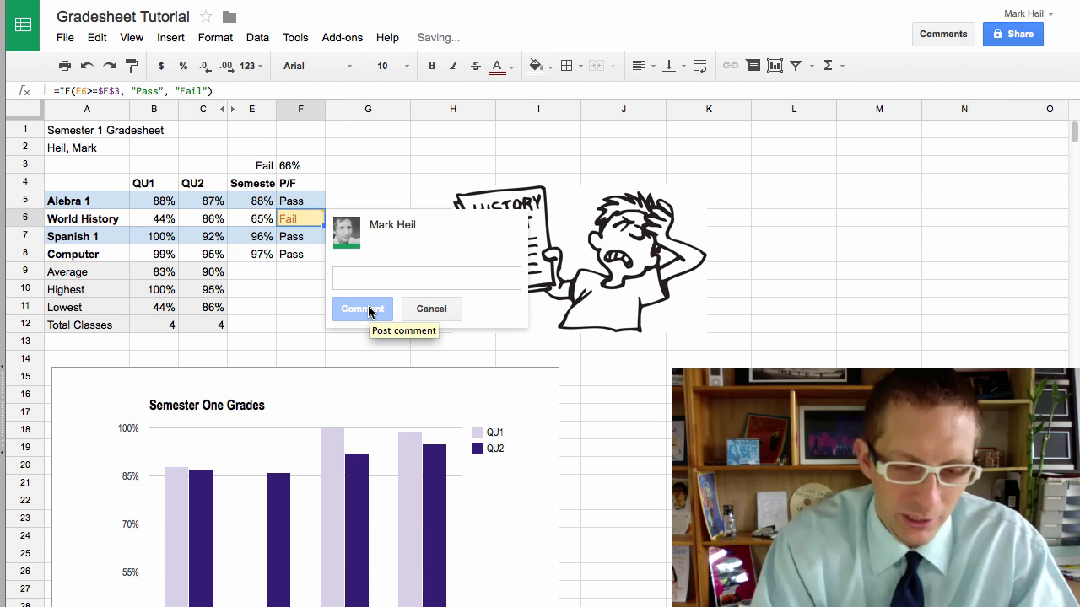
type("Nee")
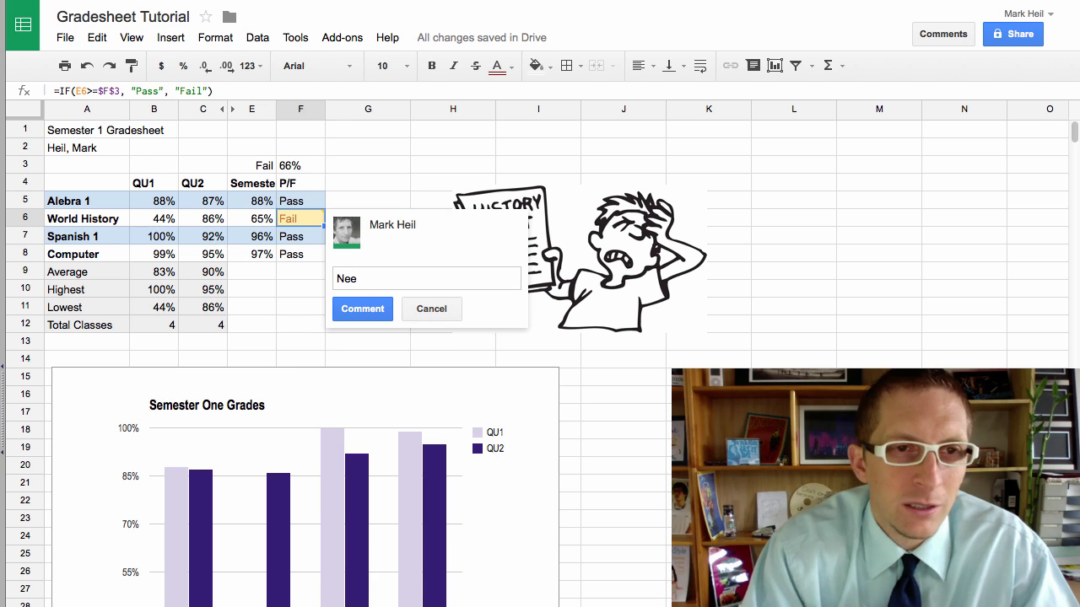
type("d to s")
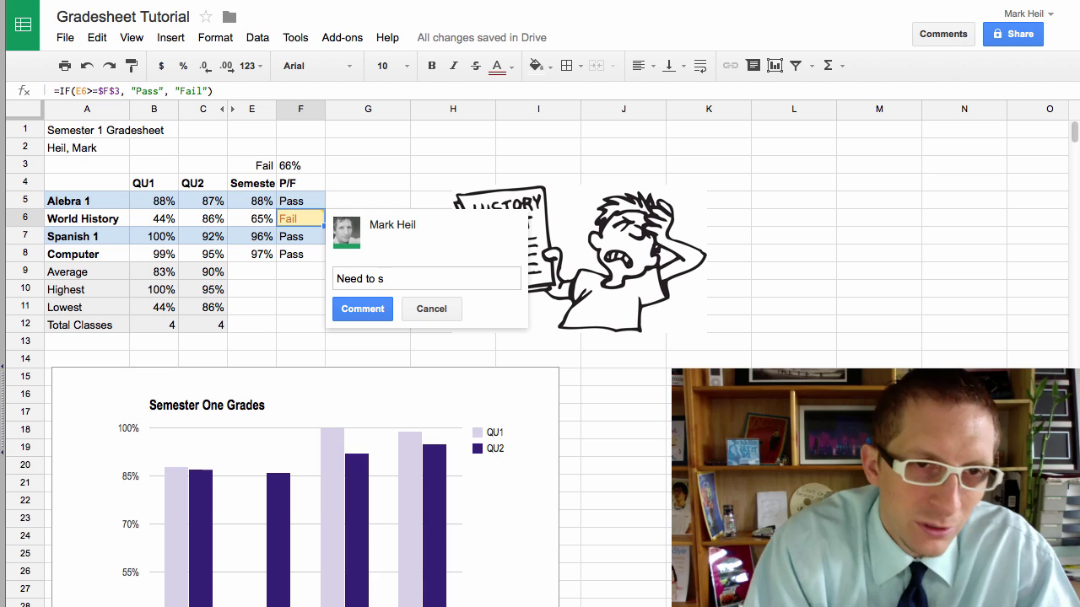
key("BackSpace")
type("improve ")
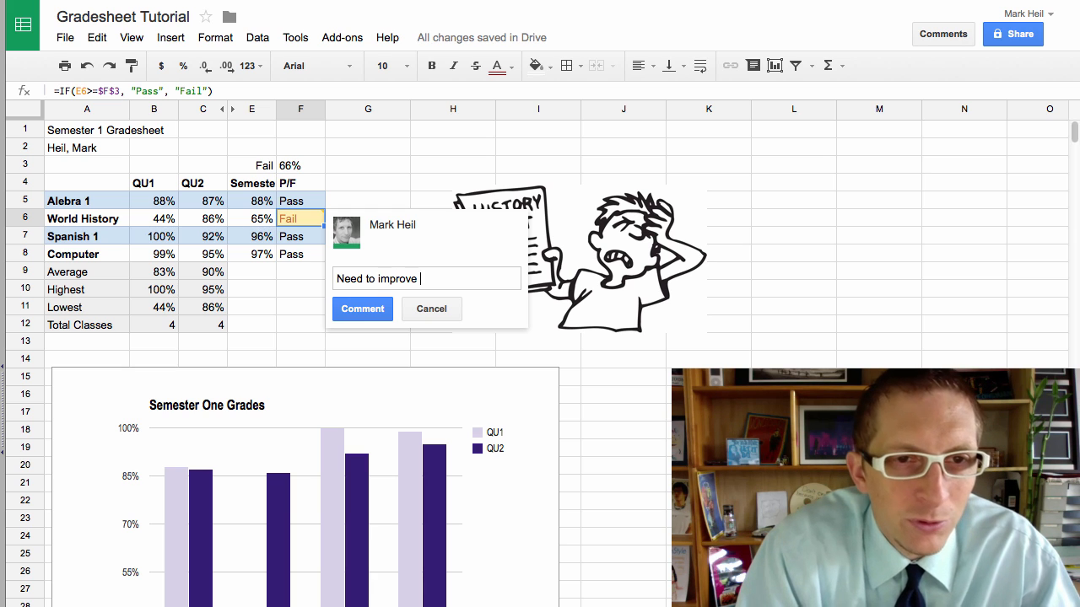
type("grade")
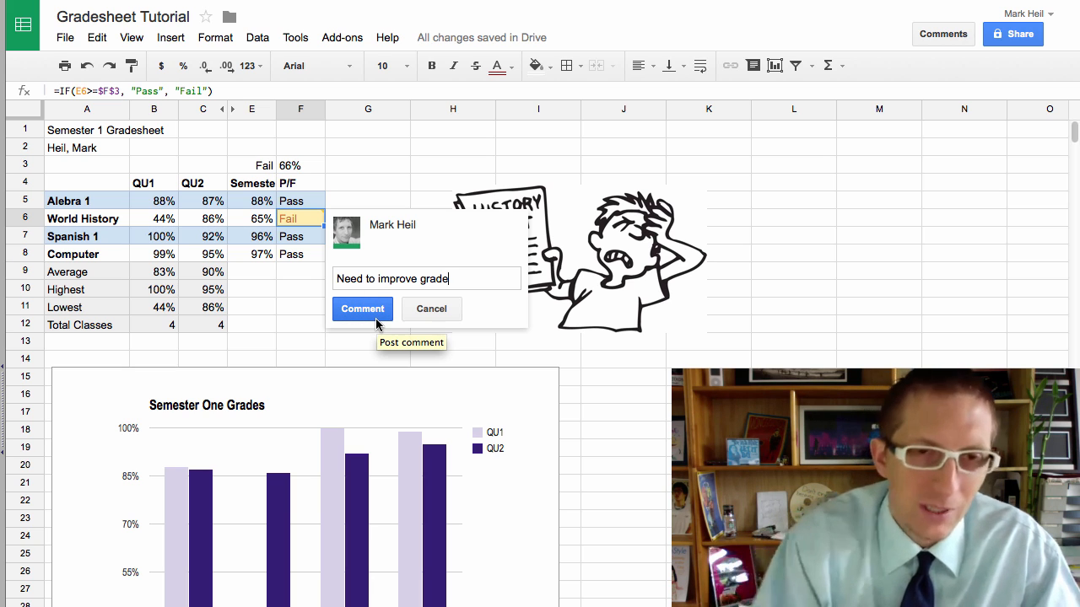
key("ctrl+Return")
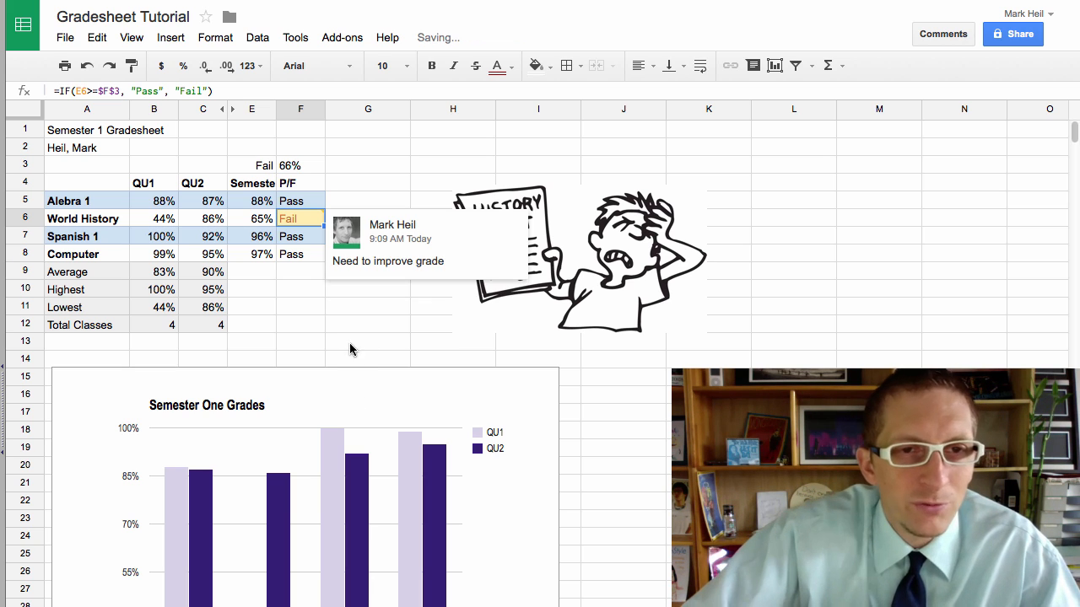
left_click(340, 324)
mouse_move(321, 208)
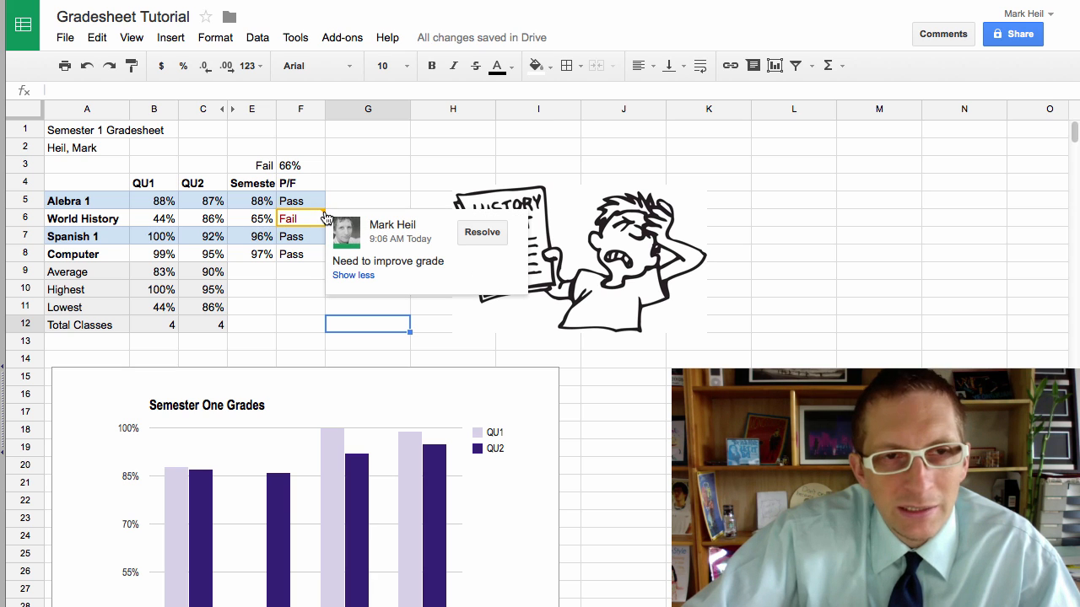
left_click(297, 287)
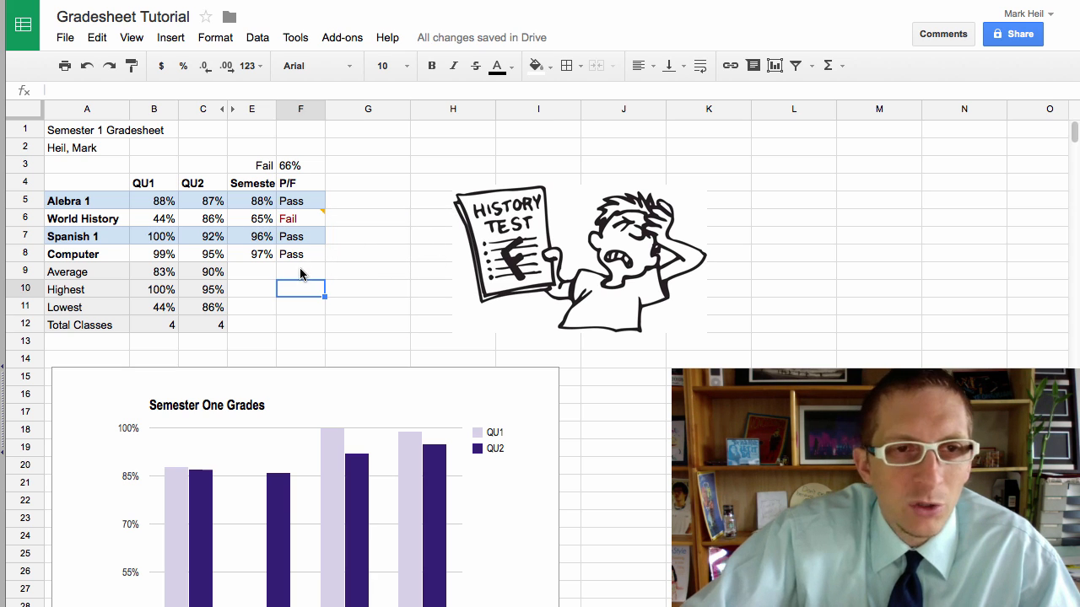
left_click(96, 180)
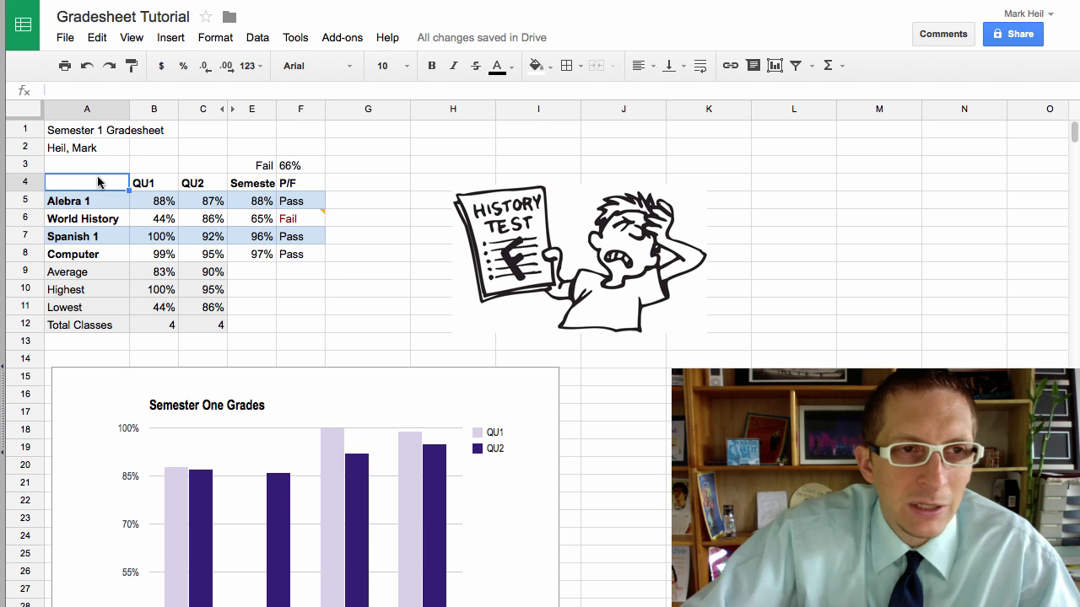
left_click(169, 38)
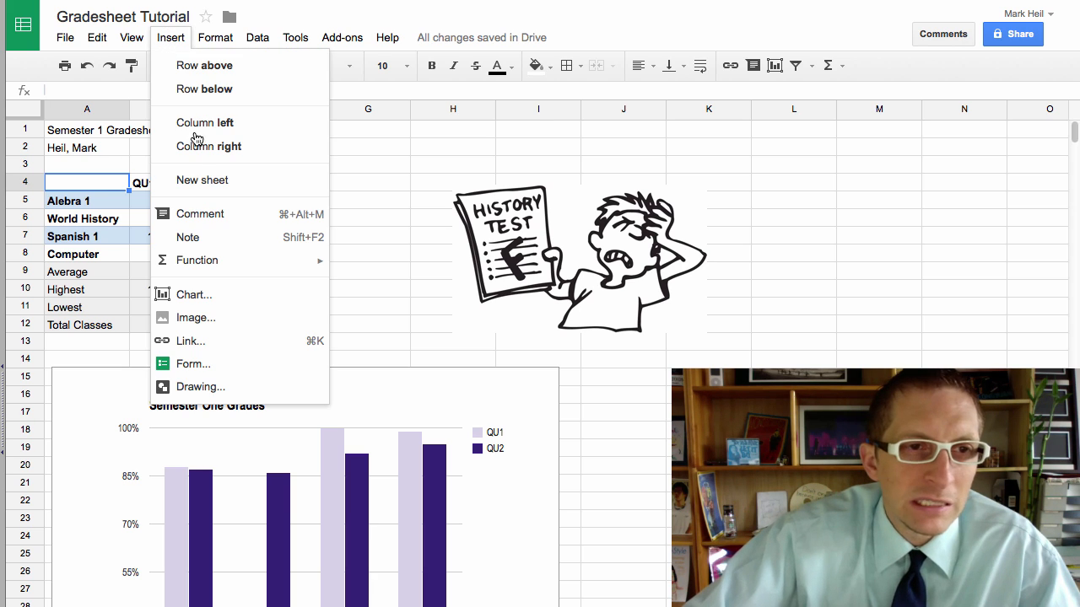
left_click(211, 240)
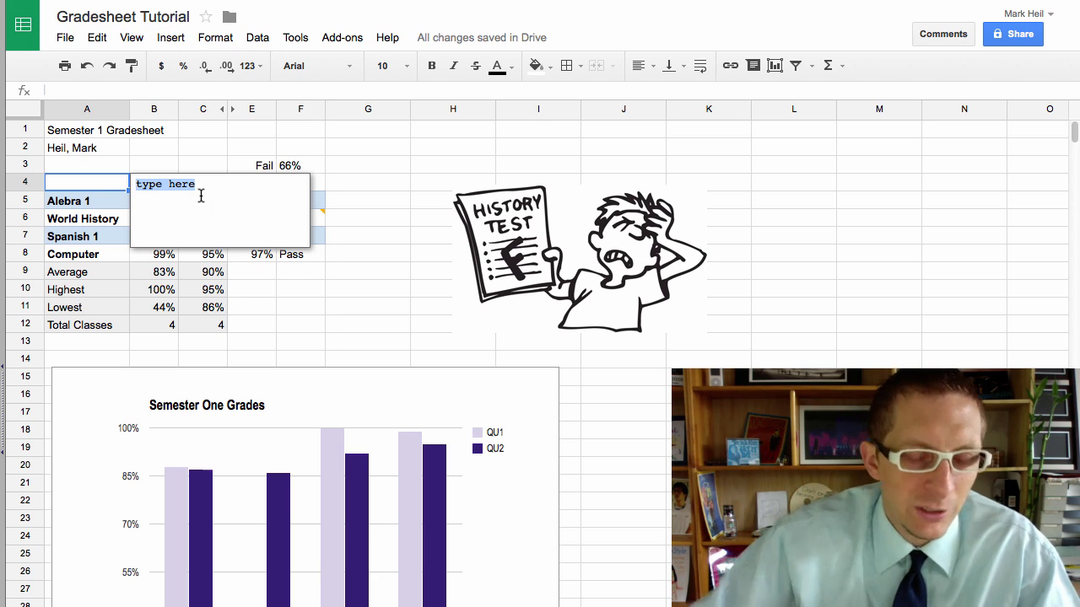
type("Example")
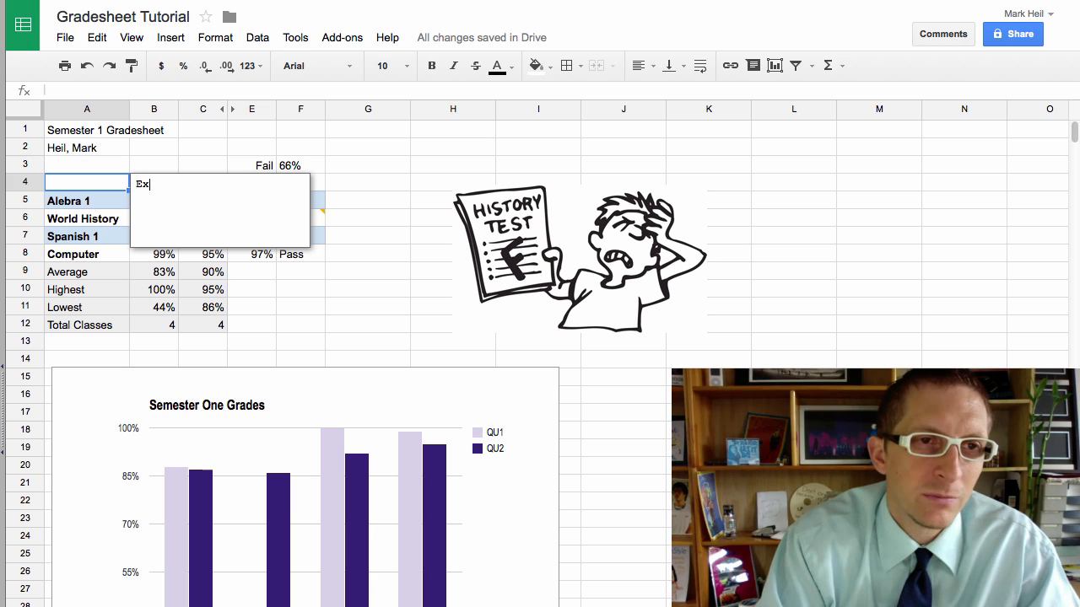
key("Return")
left_click(353, 291)
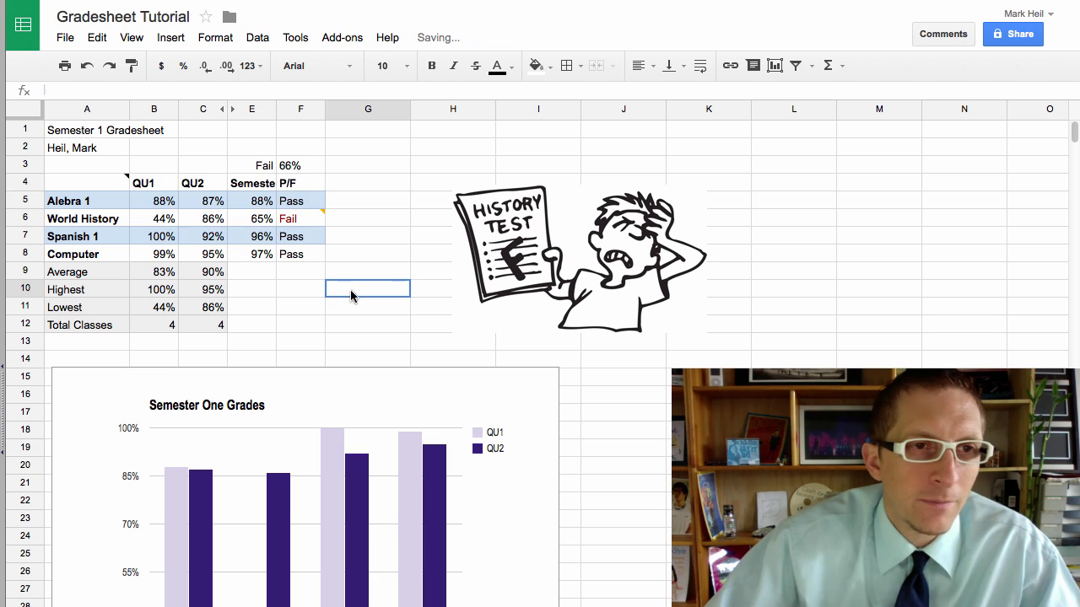
mouse_move(127, 178)
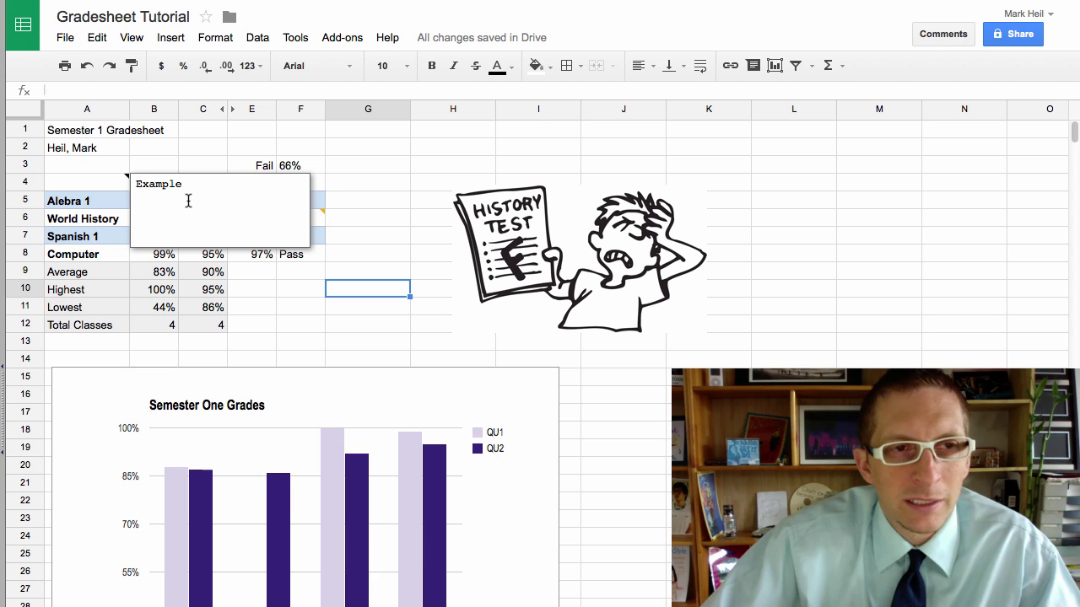
mouse_move(321, 217)
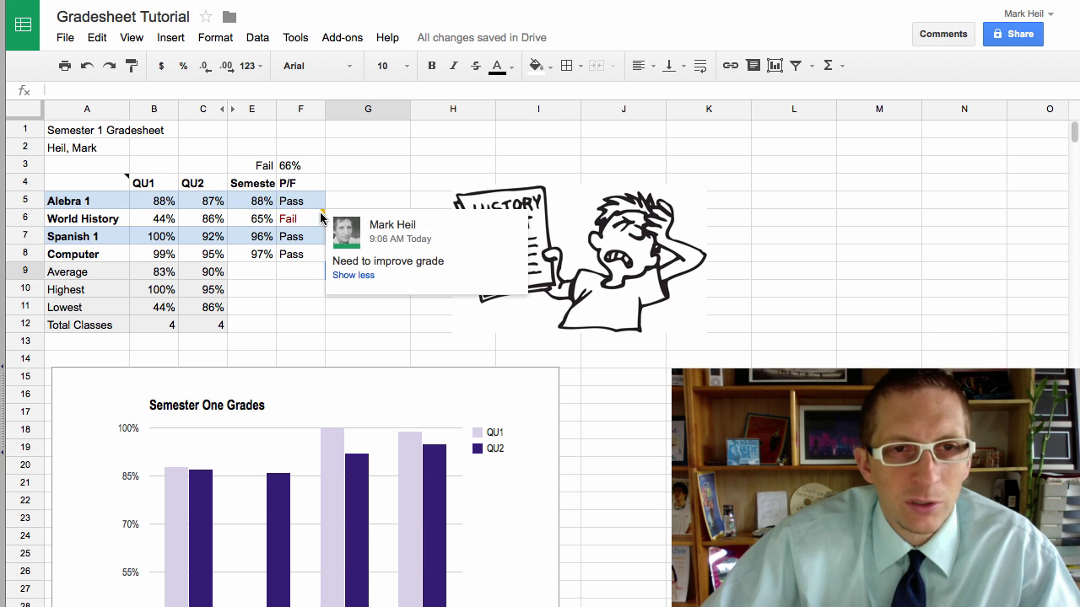
mouse_move(363, 230)
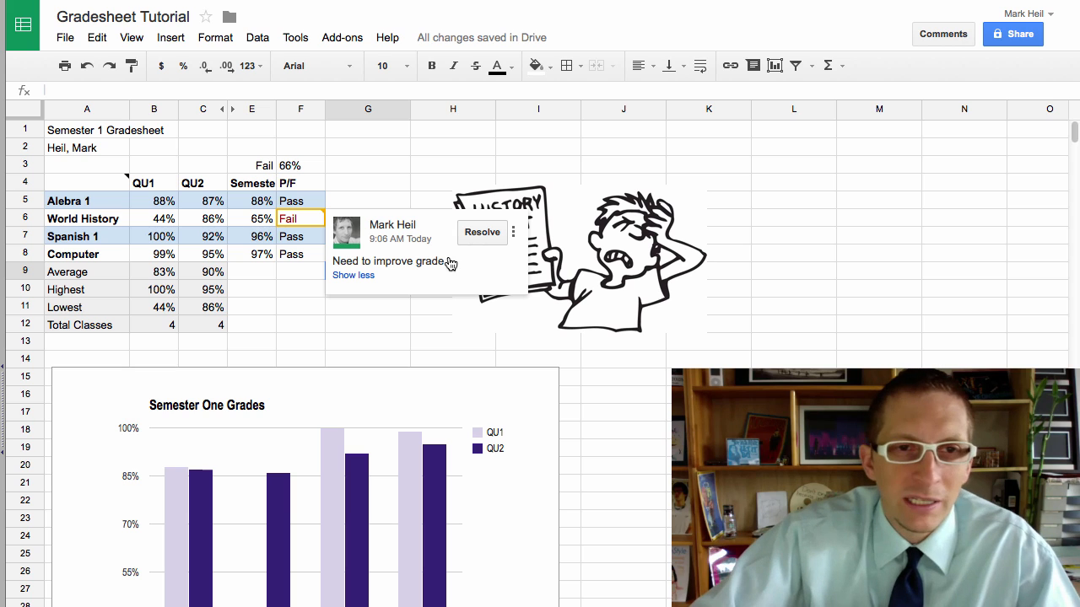
left_click(296, 308)
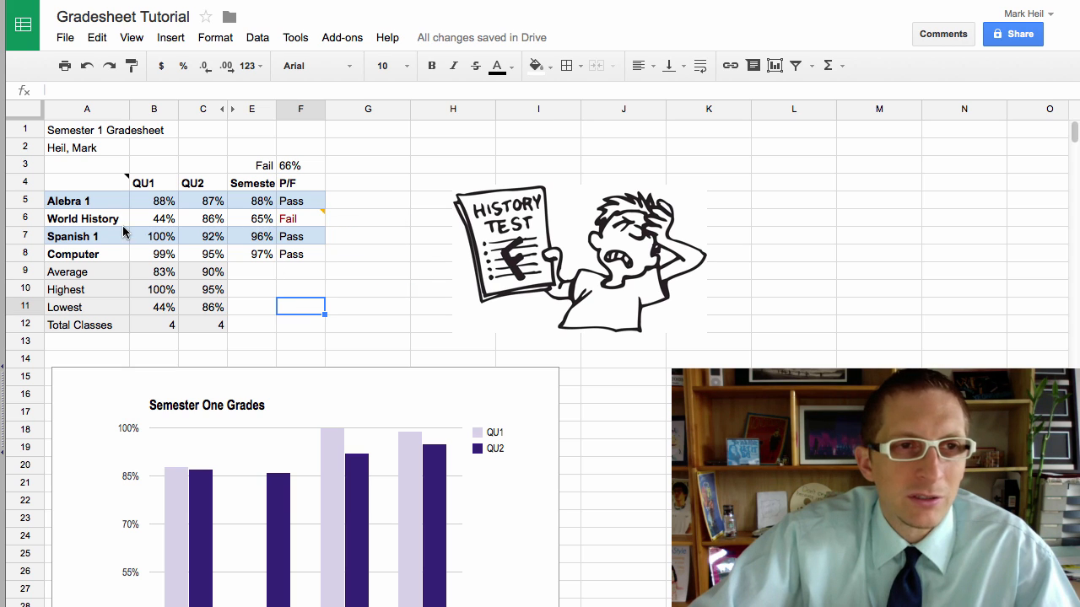
left_click(128, 180)
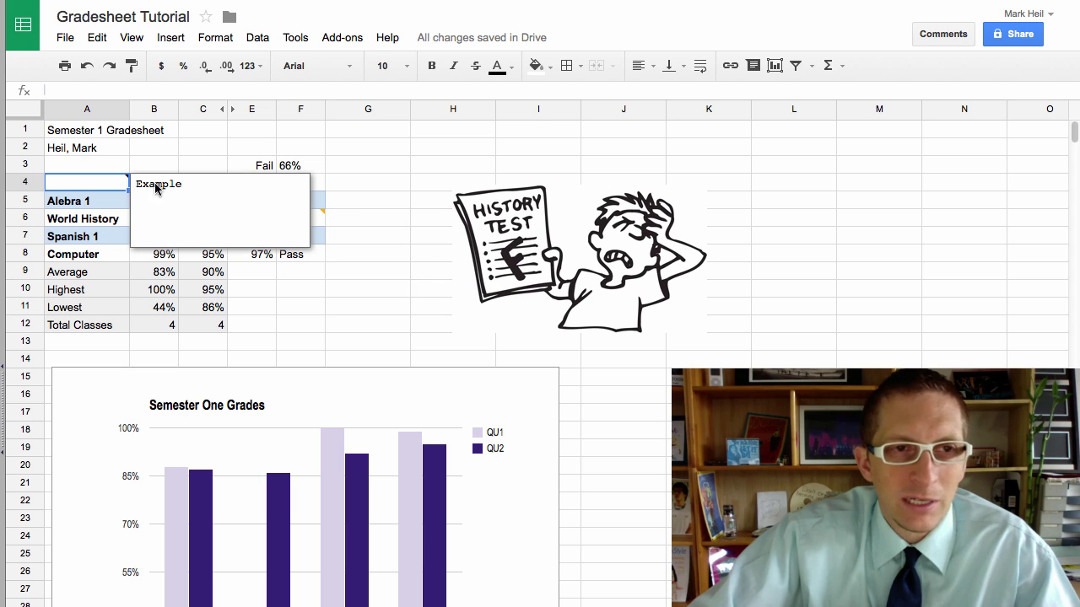
left_click(335, 289)
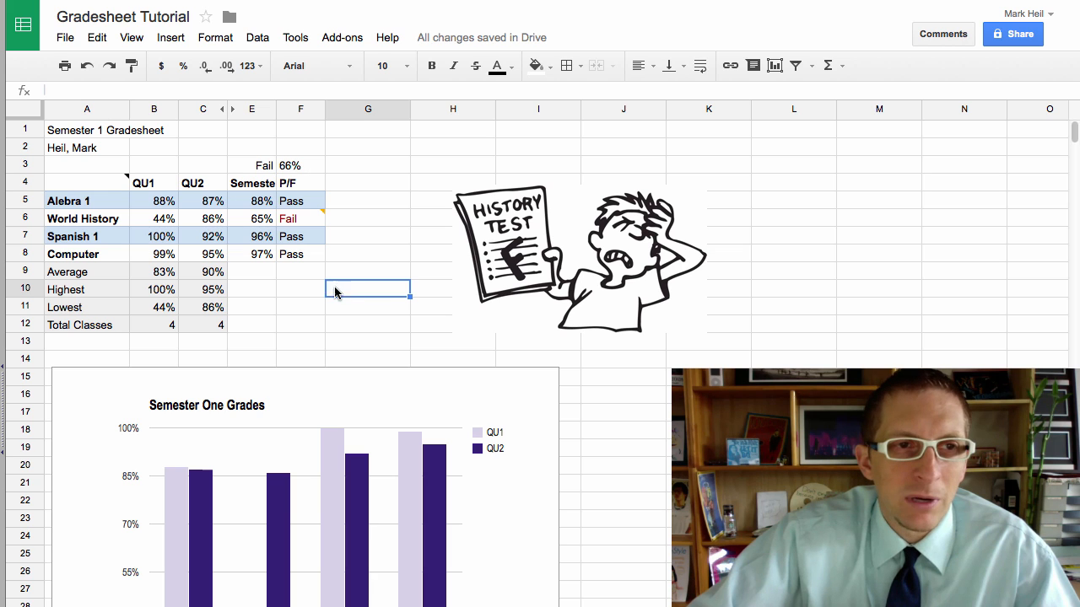
left_click(346, 321)
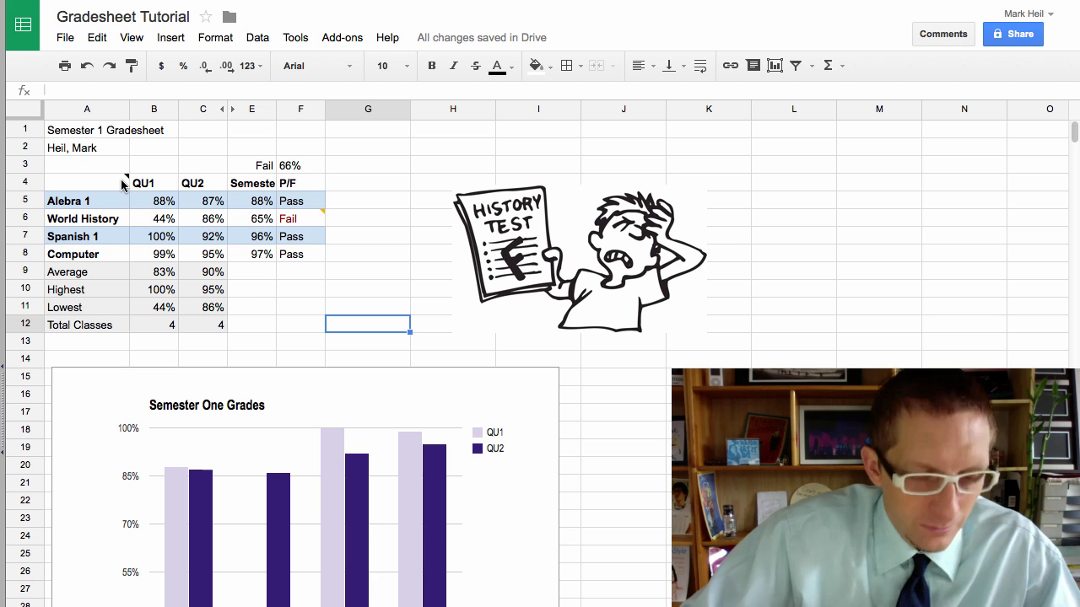
key("super+z")
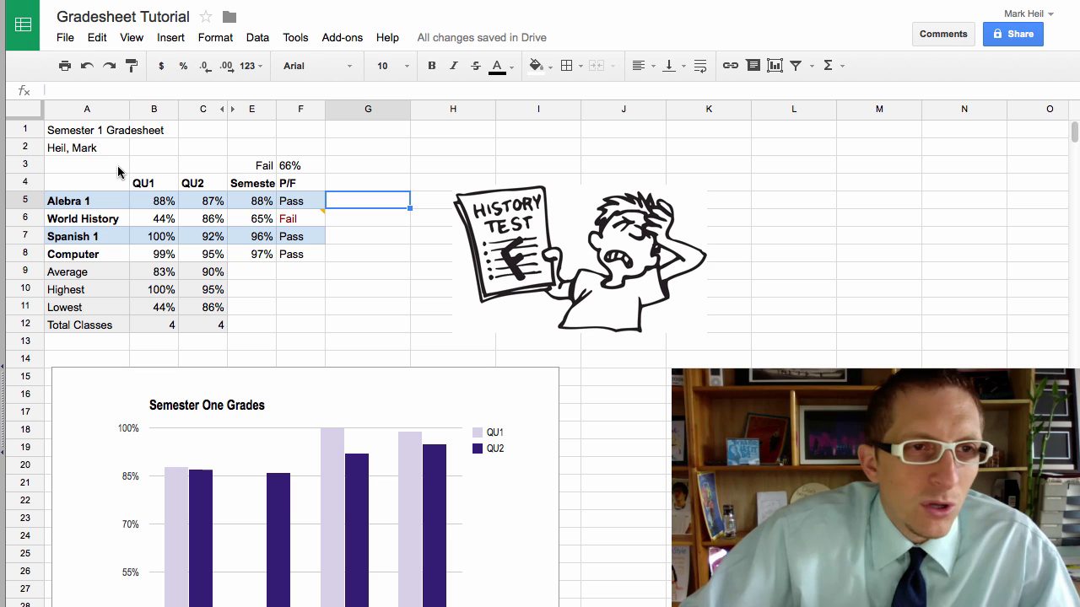
left_click_drag(66, 132, 168, 132)
left_click(84, 147)
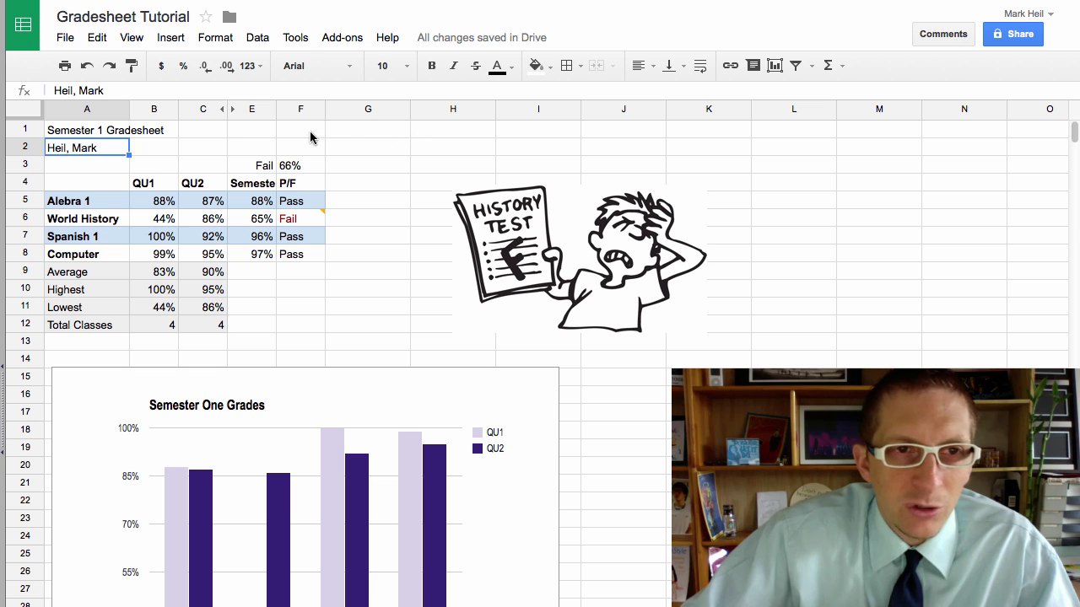
Step: Center the Semester 1 Gradesheet title horizontally in A1
left_click_drag(100, 132, 295, 134)
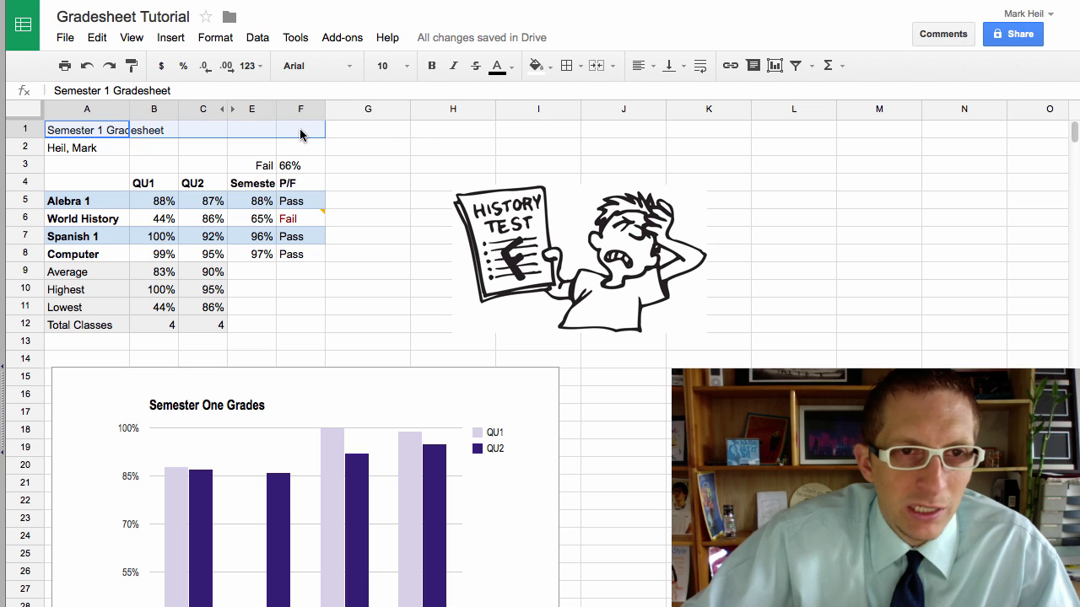
left_click(81, 155)
left_click(81, 135)
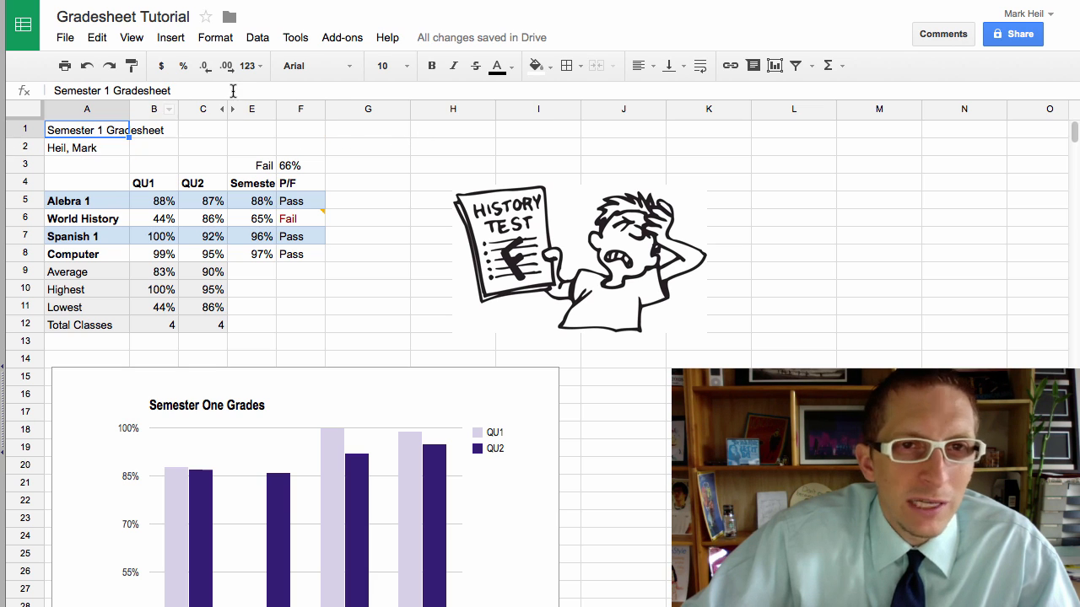
left_click(640, 67)
left_click(666, 94)
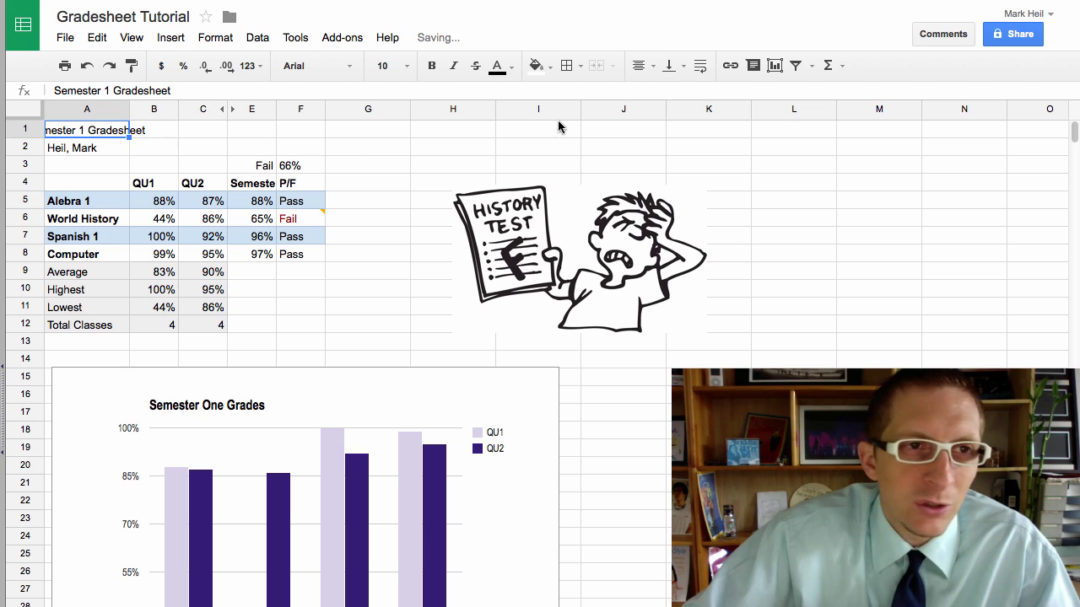
left_click(87, 166)
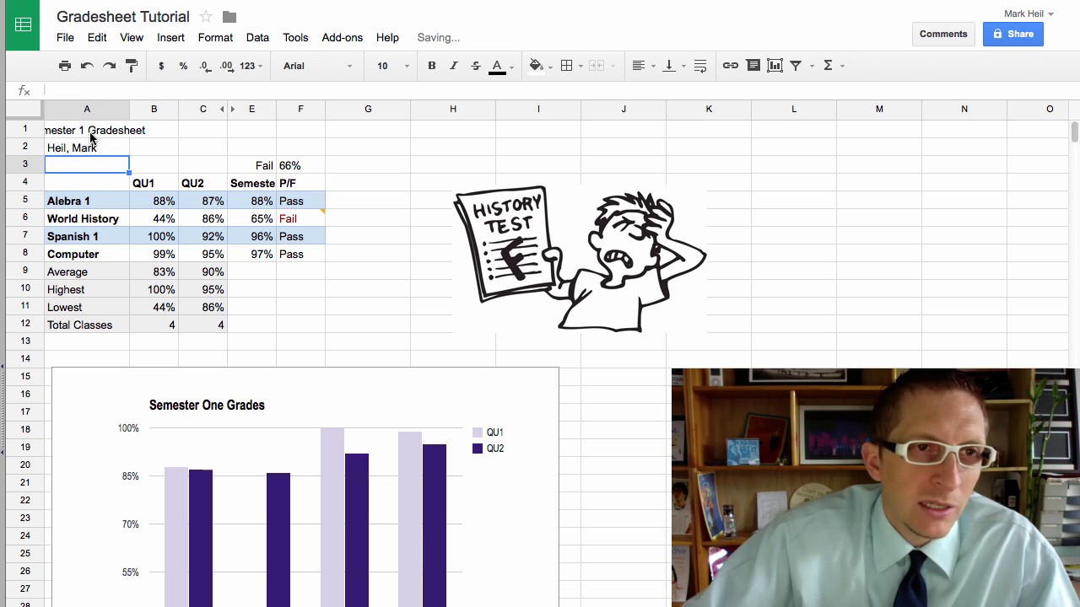
Step: Merge A1:F1 and make the title bold
left_click_drag(306, 130, 110, 132)
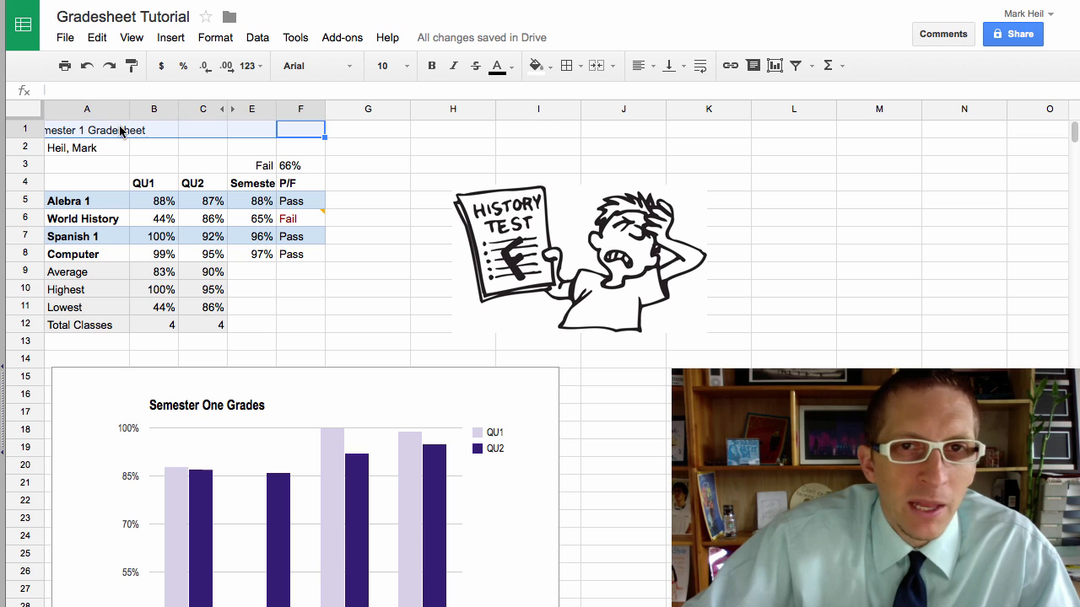
left_click(594, 67)
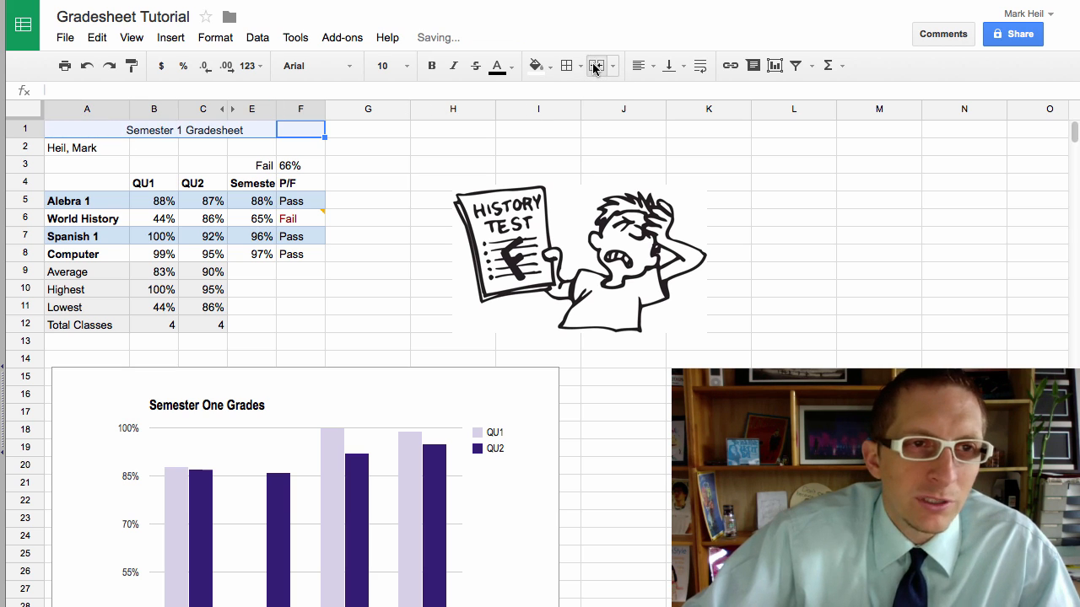
key("ctrl+b")
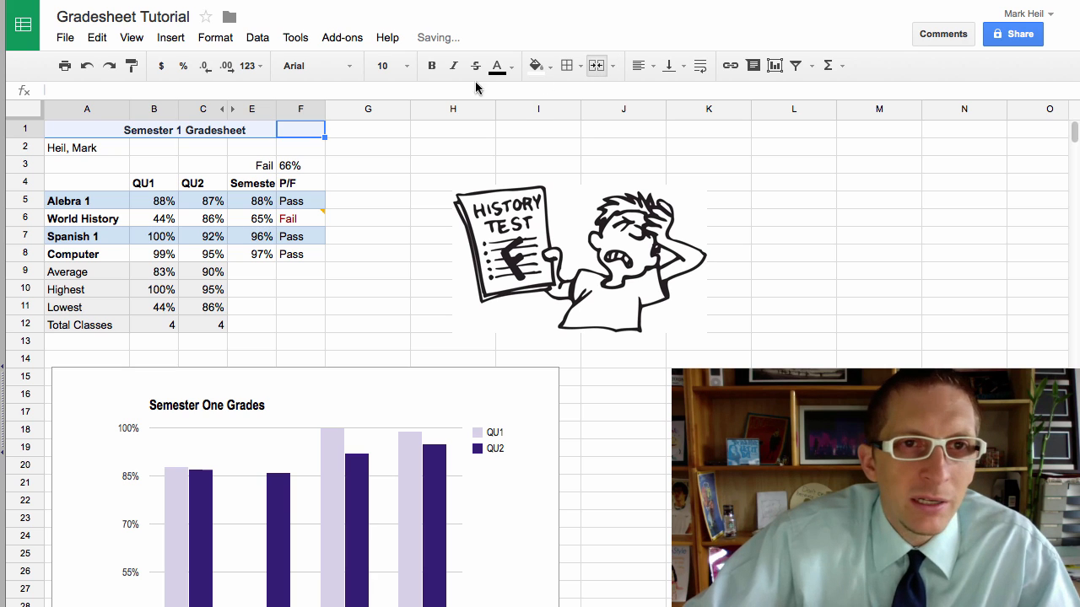
Step: Set the title to 12-point Times New Roman
left_click(407, 68)
left_click(407, 234)
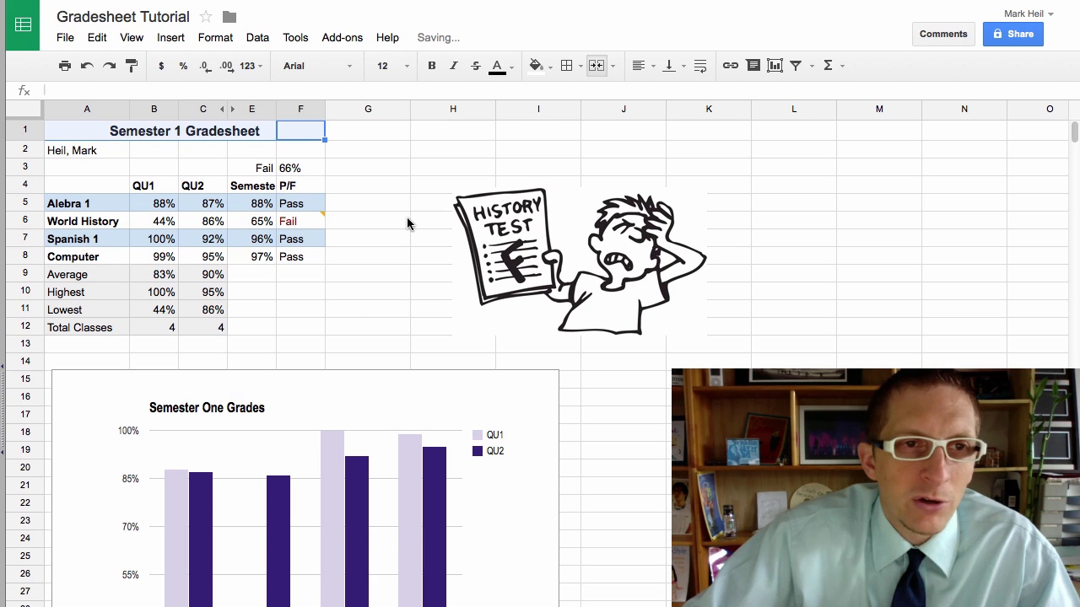
left_click(347, 66)
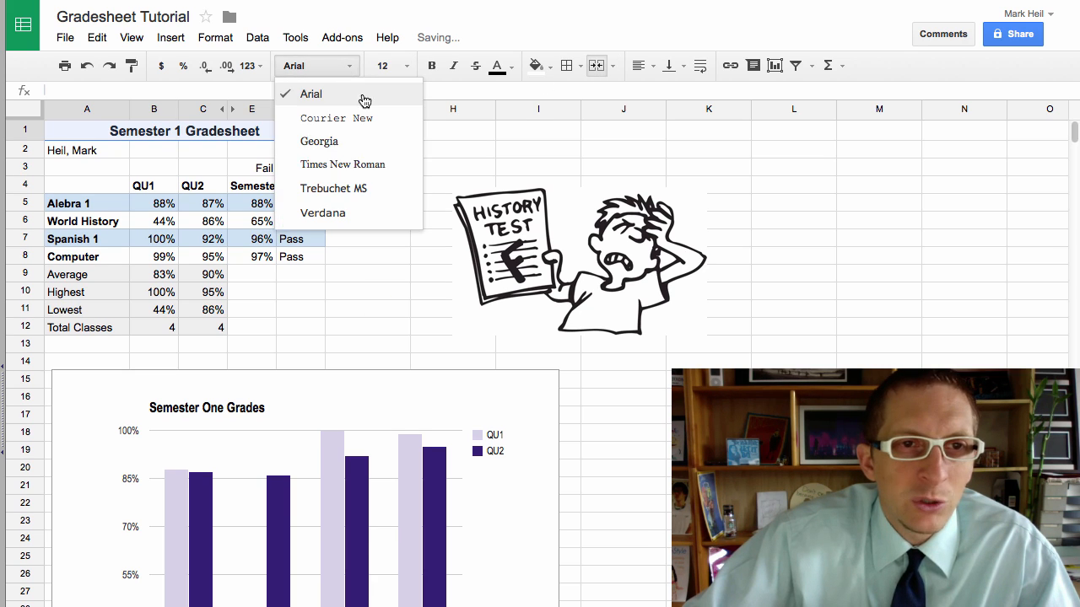
left_click(358, 165)
left_click(388, 168)
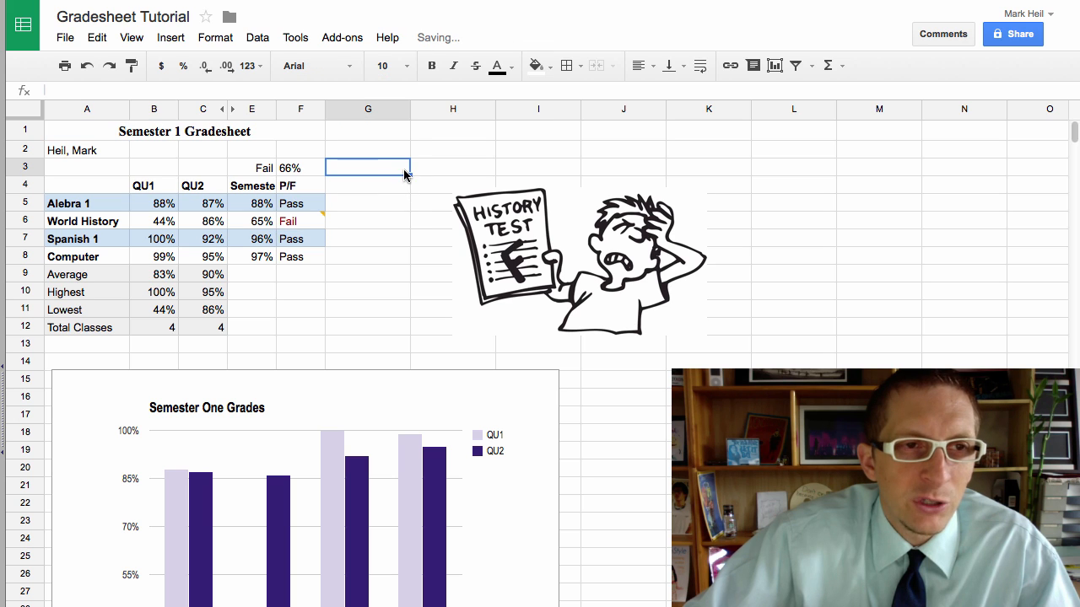
Step: Give the merged title cell a light grey fill
left_click(346, 234)
left_click(292, 135)
left_click(540, 66)
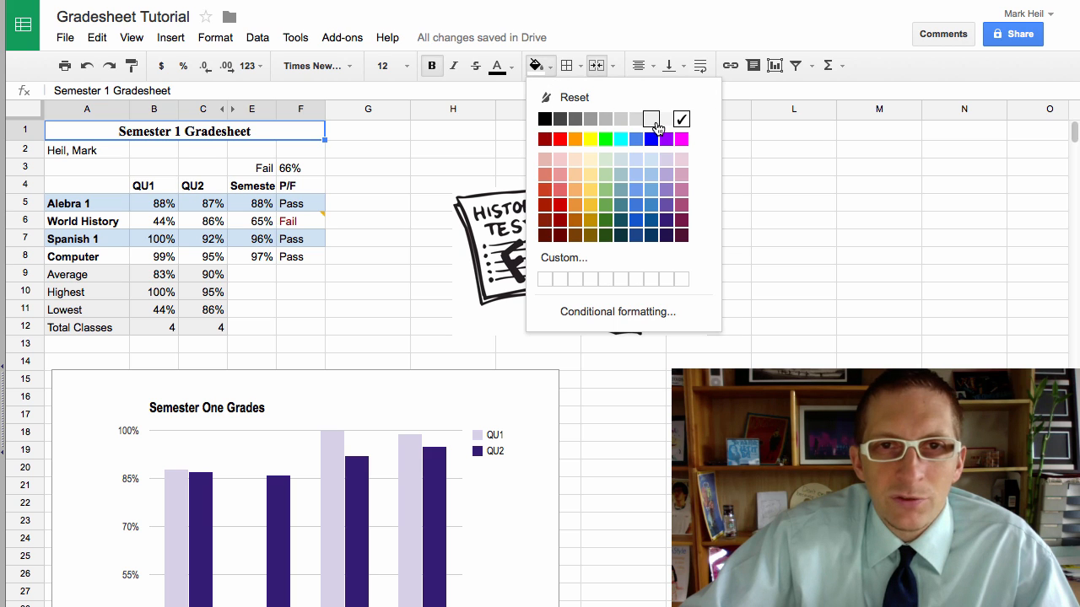
left_click(658, 127)
left_click(403, 182)
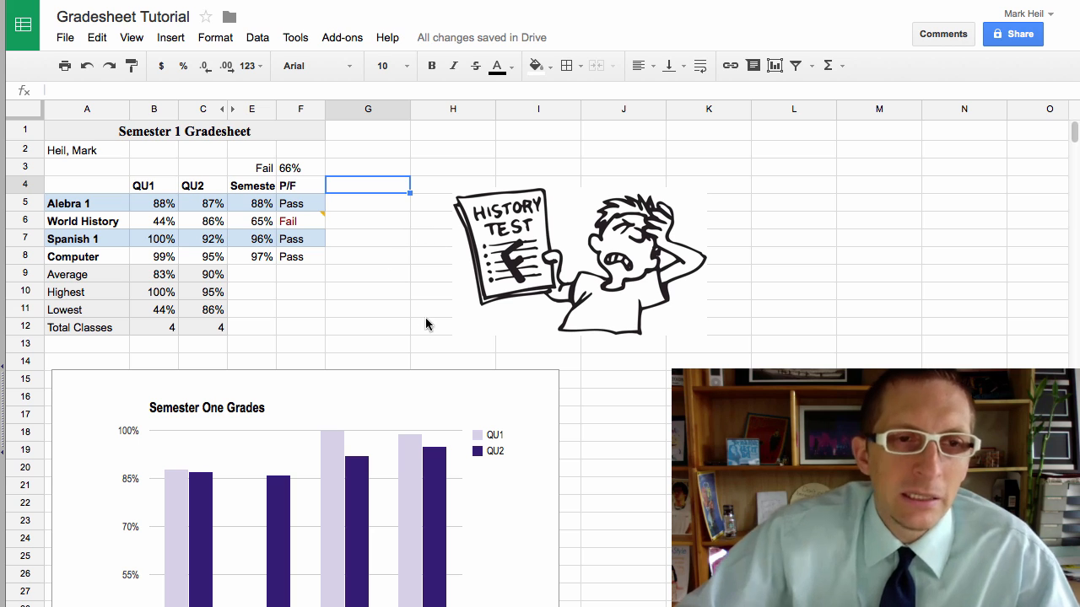
Step: Nudge the History Test picture left and turn off the sheet's gridlines
left_click_drag(494, 165, 439, 163)
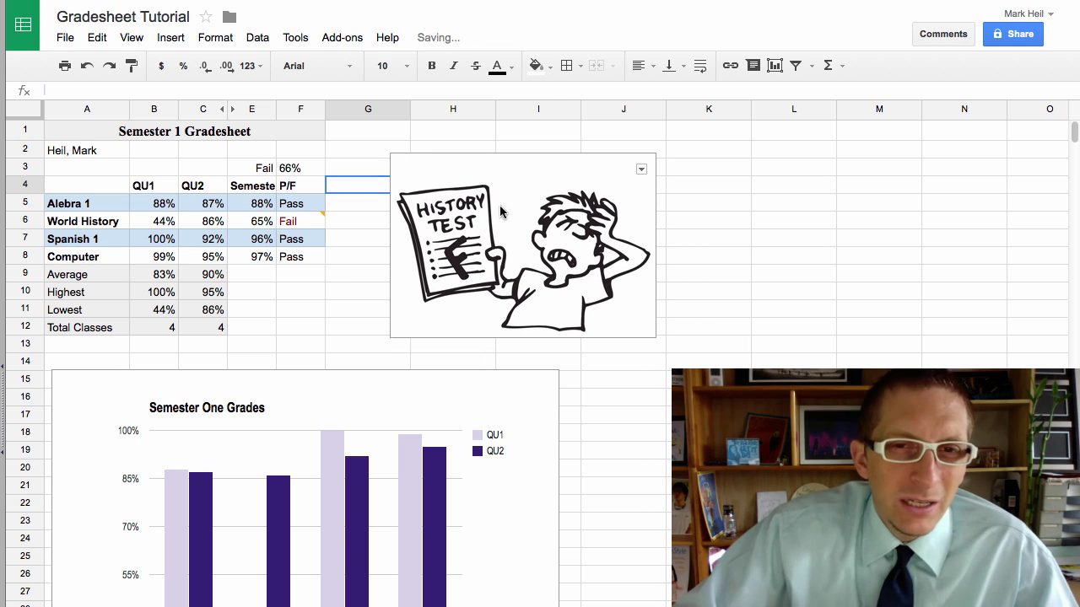
left_click(717, 258)
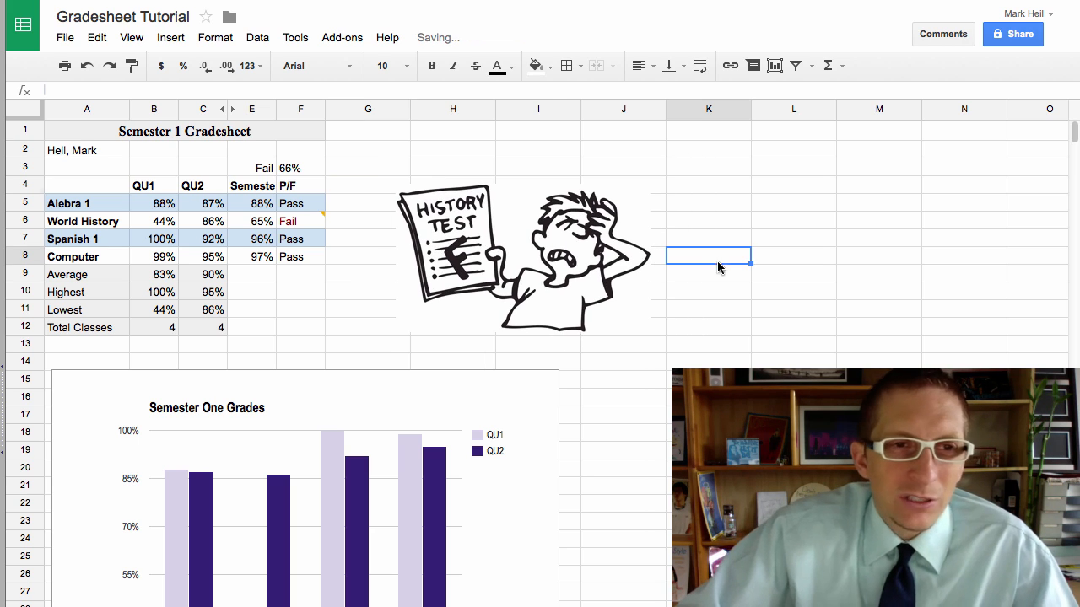
left_click(140, 39)
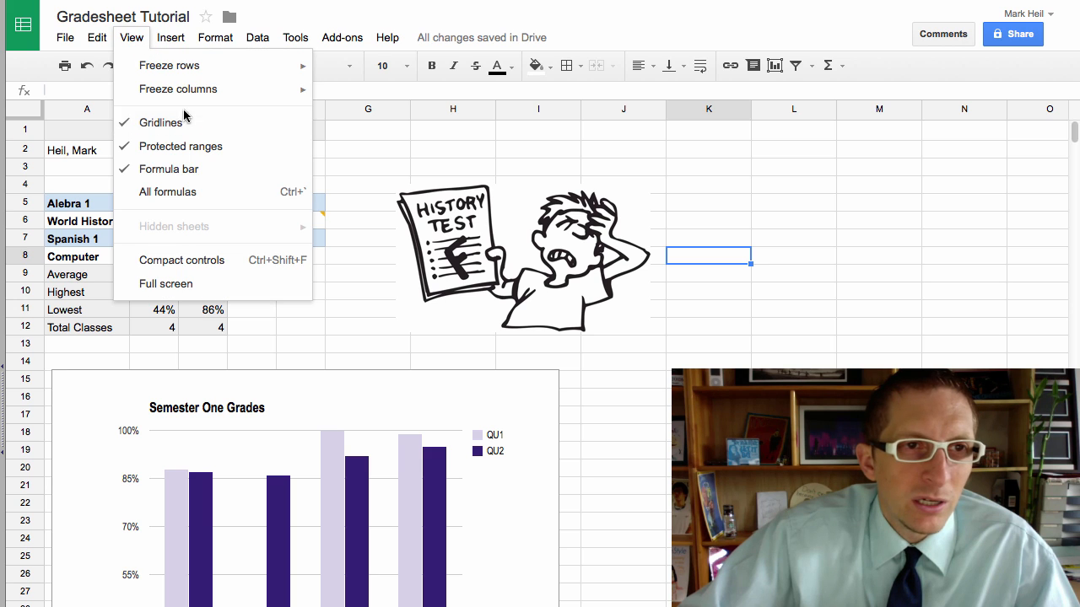
left_click(173, 124)
left_click(341, 326)
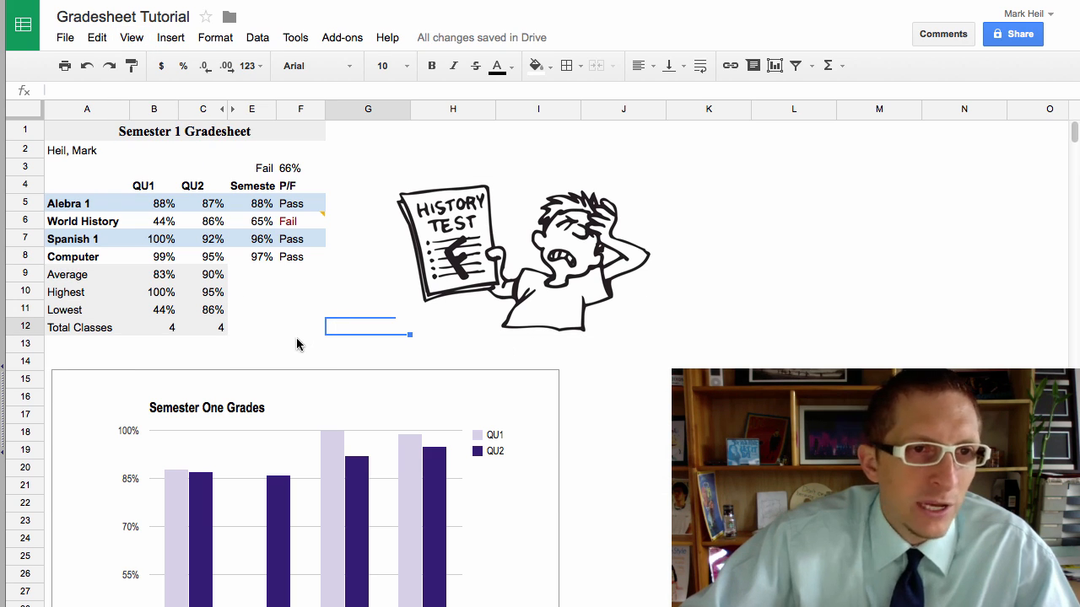
left_click_drag(76, 274, 203, 329)
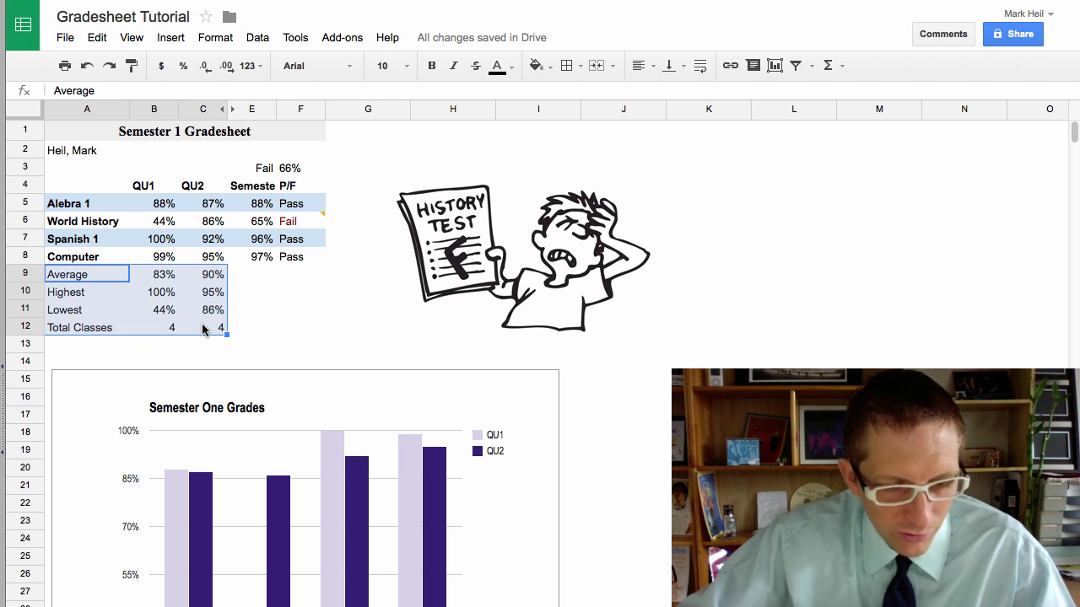
Step: Select the summary block A9:C12, restoring the accidentally overwritten Average label in A9
key("super+z")
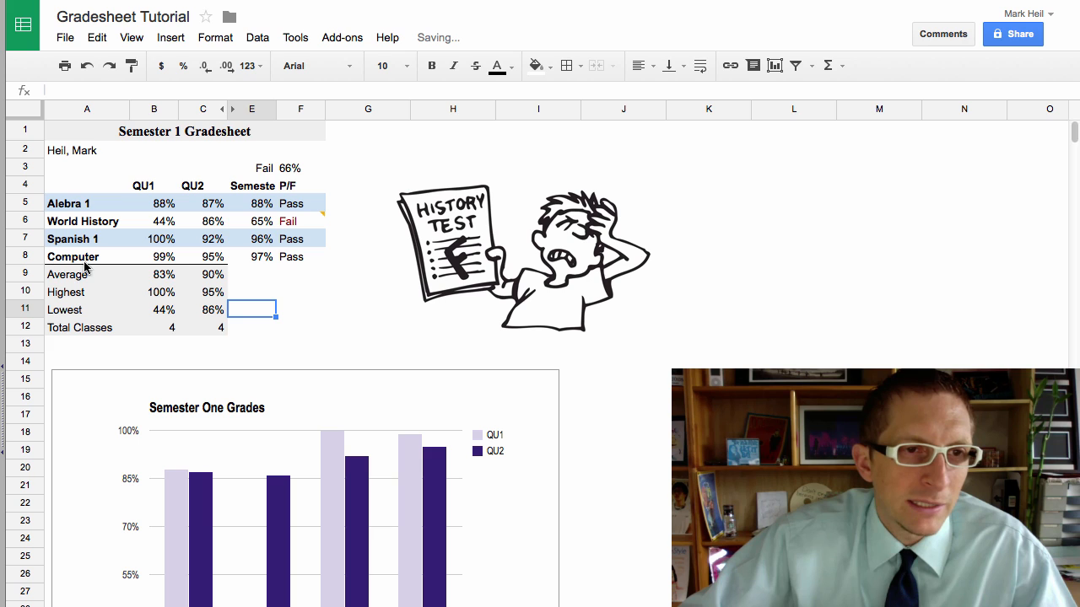
left_click_drag(91, 281, 205, 329)
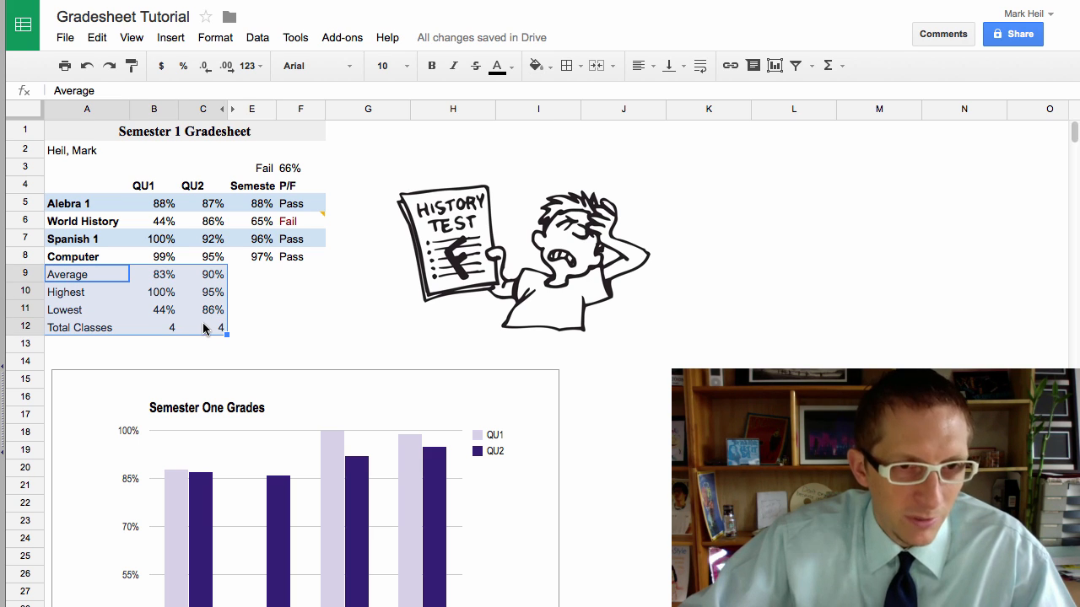
left_click(298, 303)
left_click_drag(75, 279, 187, 322)
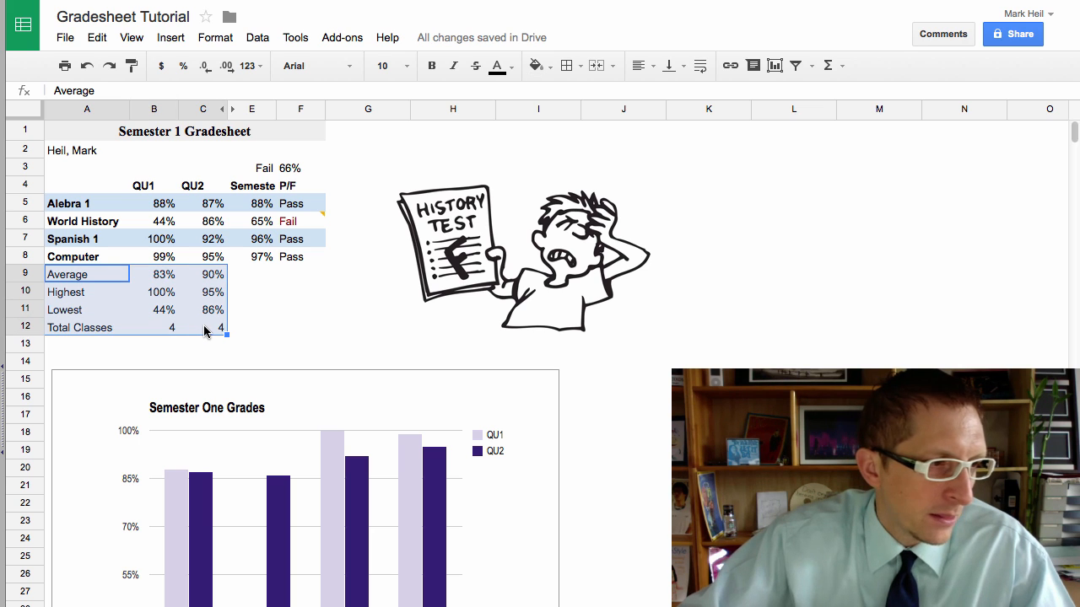
left_click(298, 328)
left_click_drag(72, 276, 199, 331)
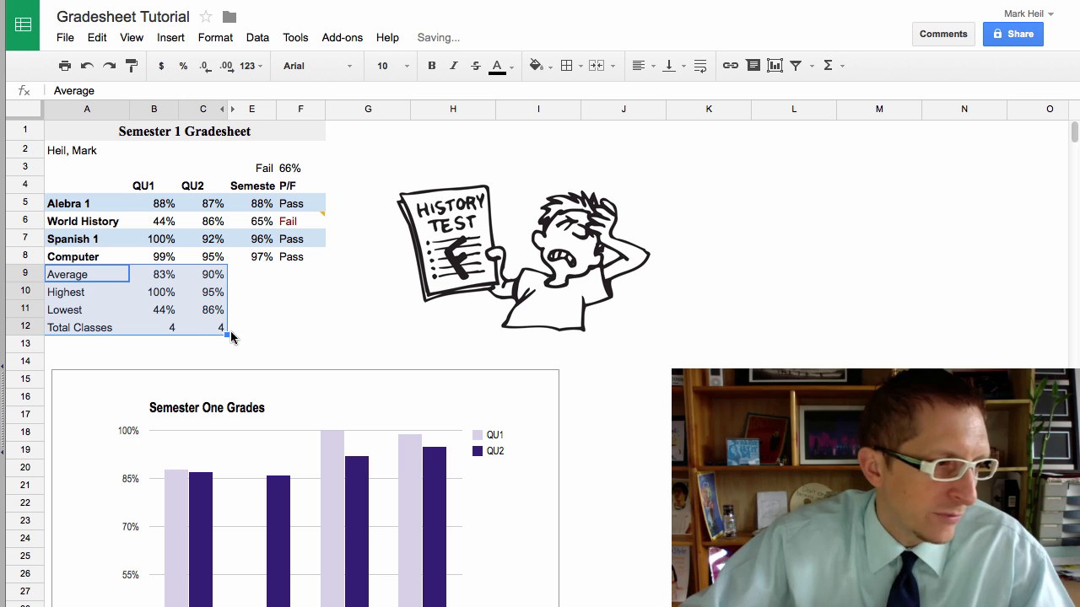
left_click(292, 329)
left_click_drag(67, 277, 204, 329)
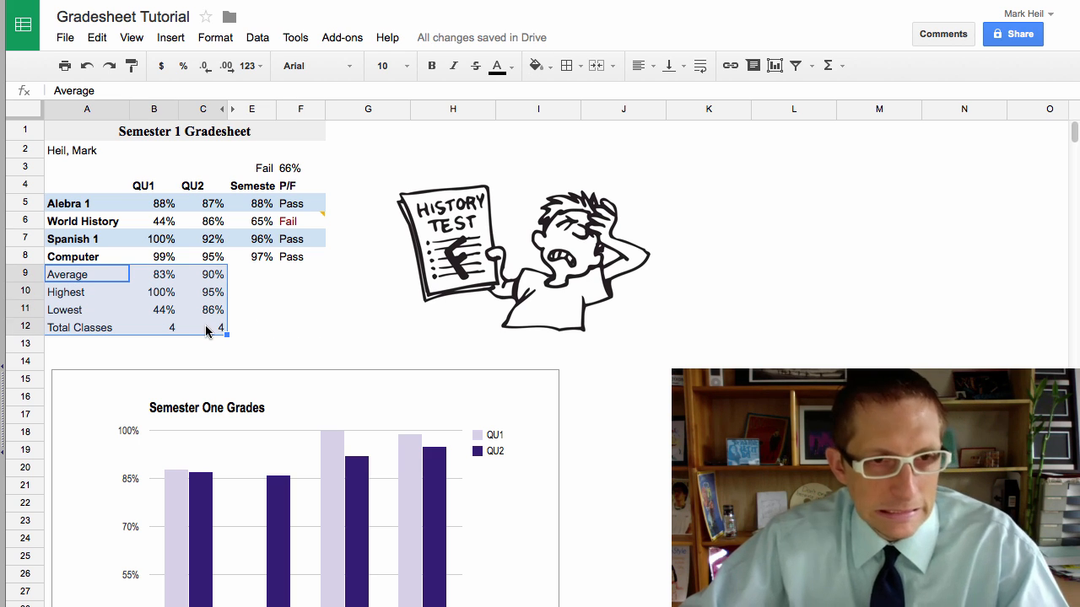
left_click(243, 328)
left_click_drag(66, 278, 202, 325)
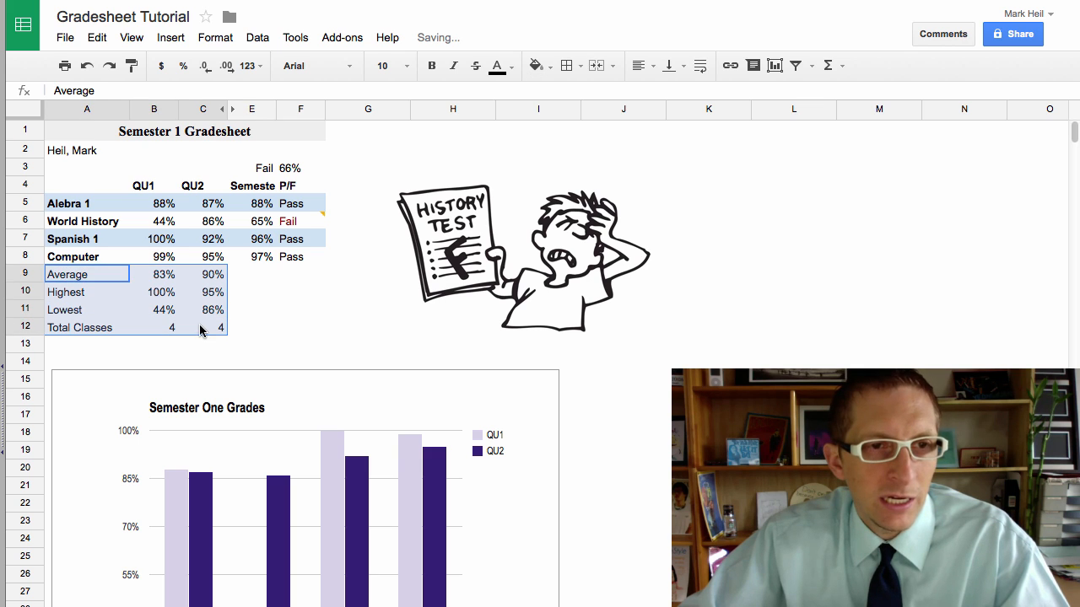
type("z")
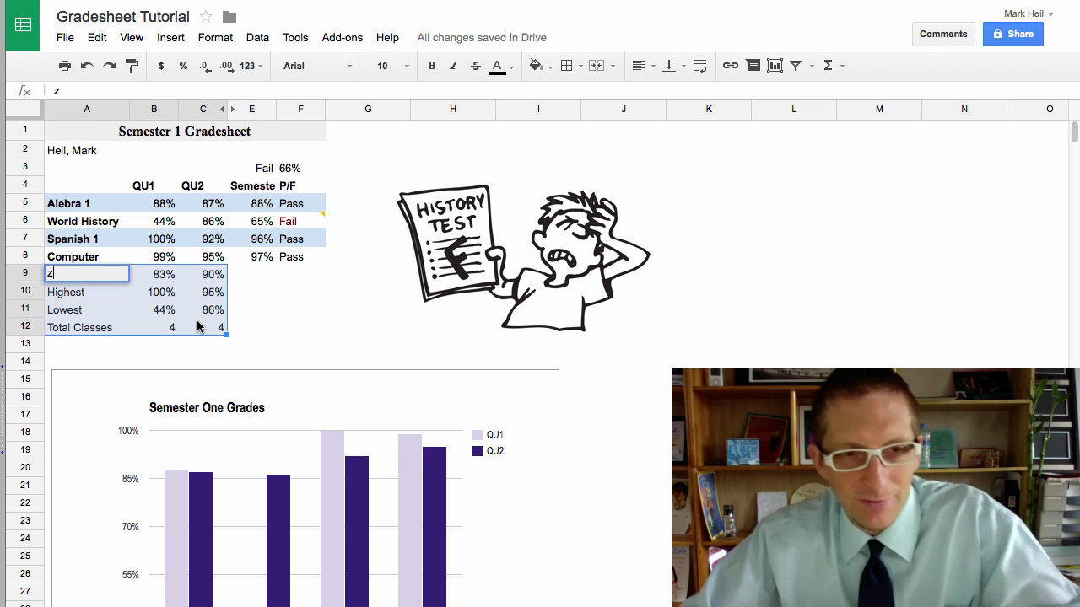
key("ctrl+z")
Step: Add borders to A9:C12, undoing the inner lines to leave an outer outline
left_click(574, 68)
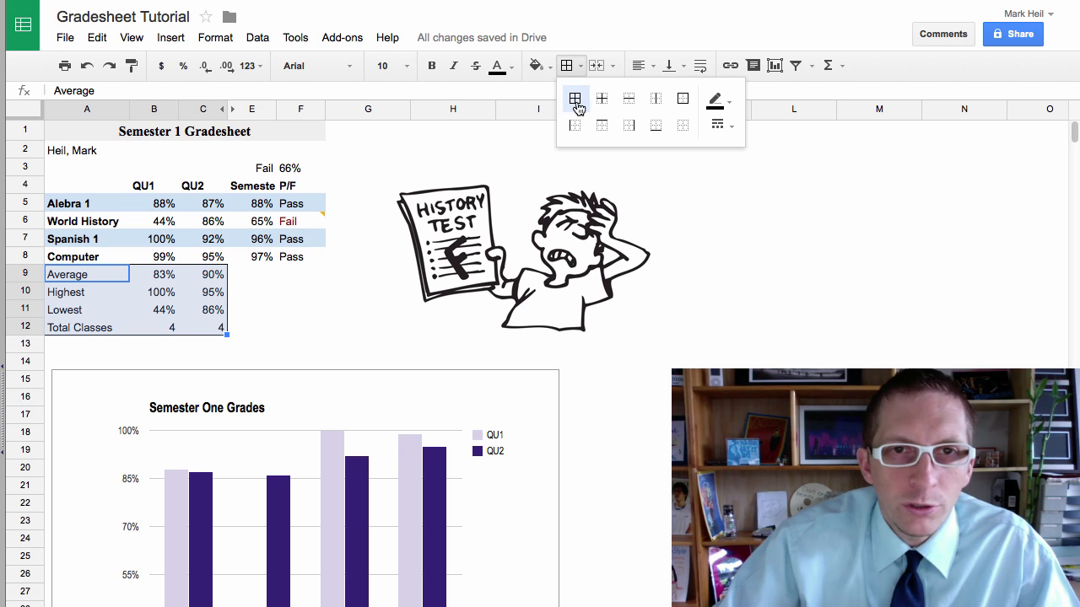
left_click(575, 98)
left_click(314, 342)
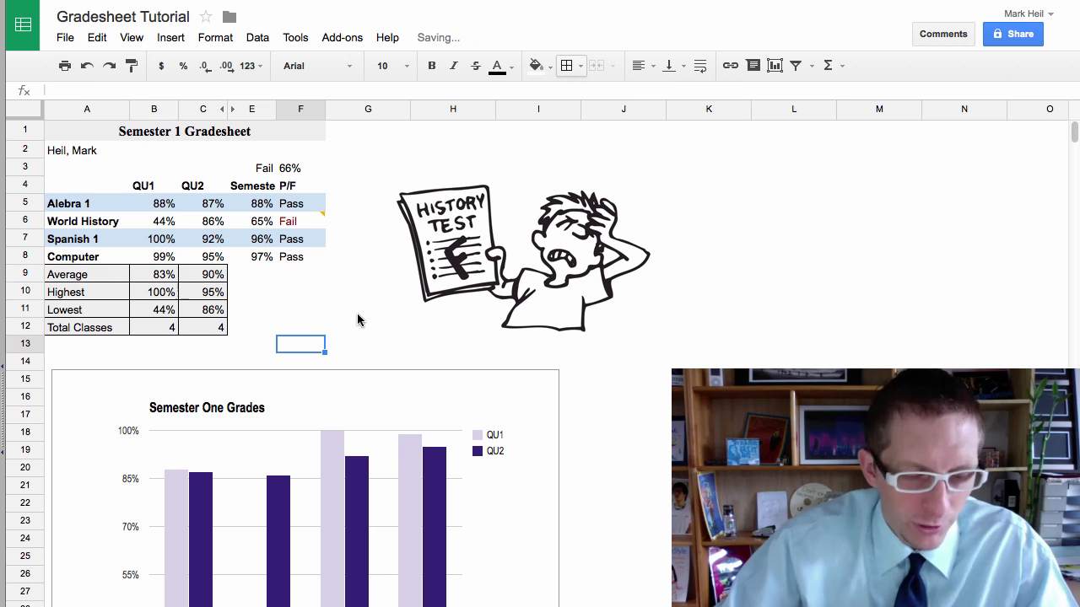
key("ctrl+z")
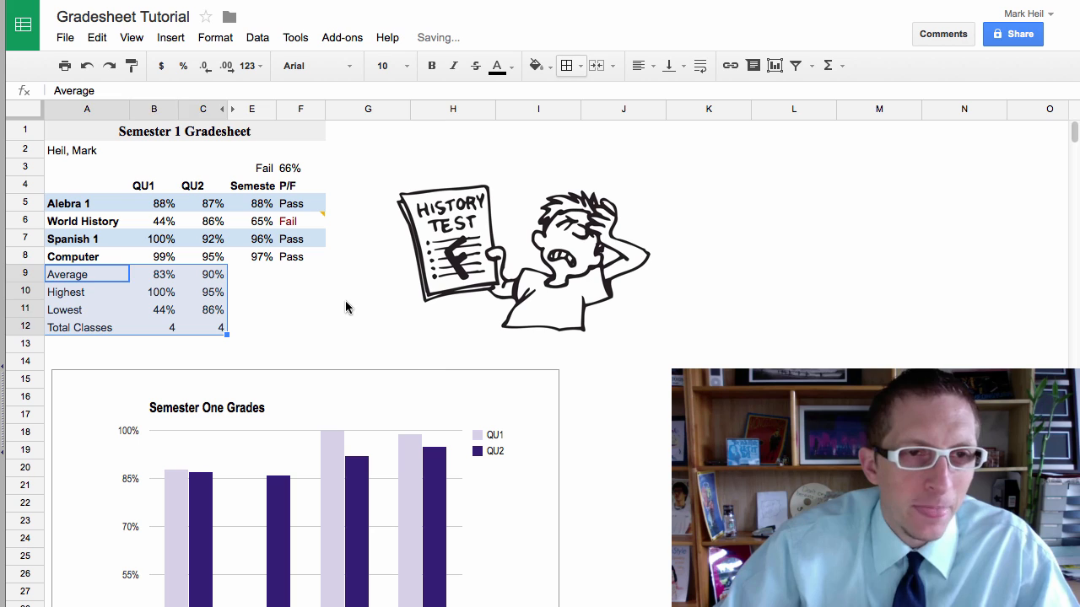
left_click(345, 308)
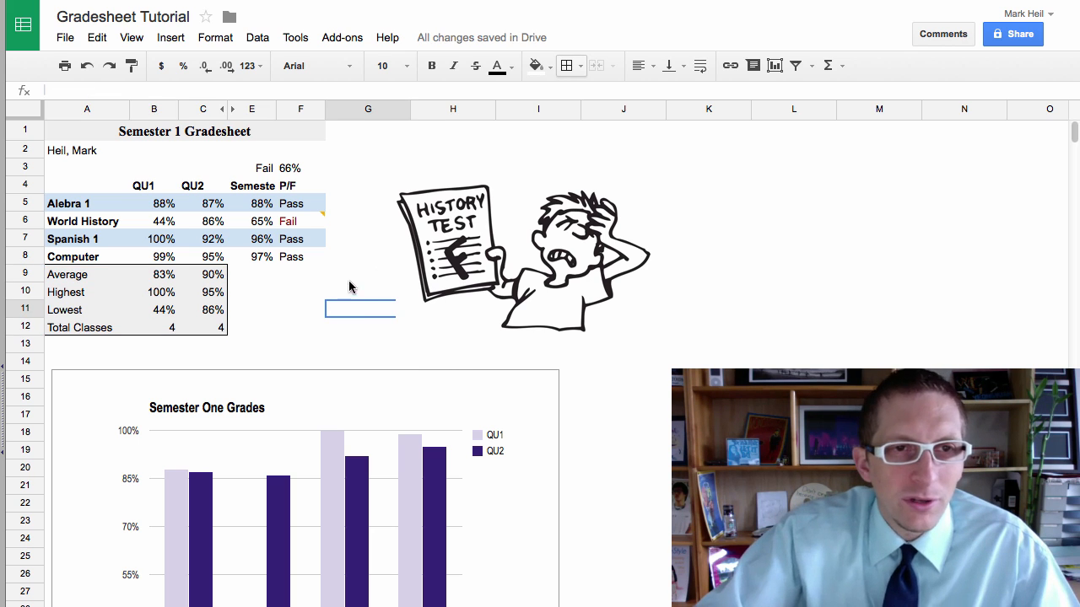
Step: Heighten row 1 and align the Semester 1 Gradesheet title to the vertical middle
left_click_drag(34, 137, 34, 154)
left_click(21, 135)
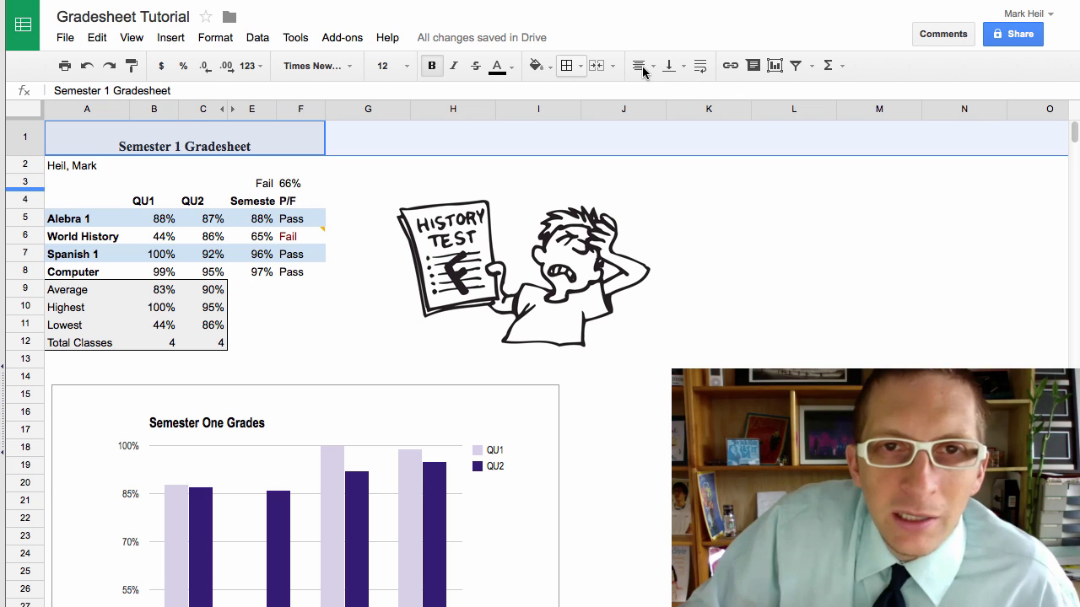
left_click(675, 67)
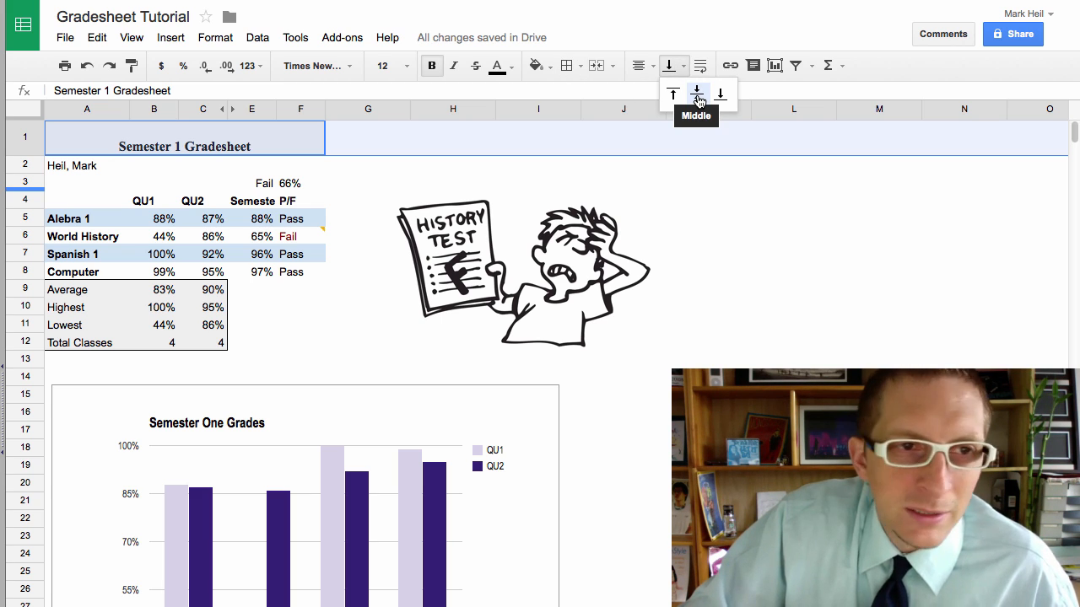
left_click(697, 97)
left_click(253, 165)
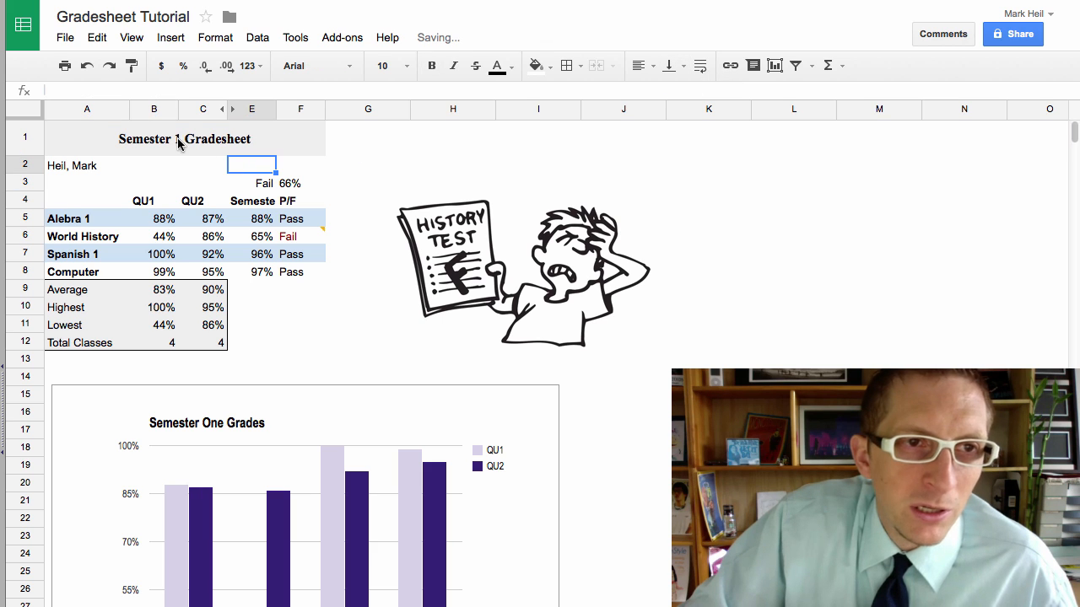
left_click(367, 342)
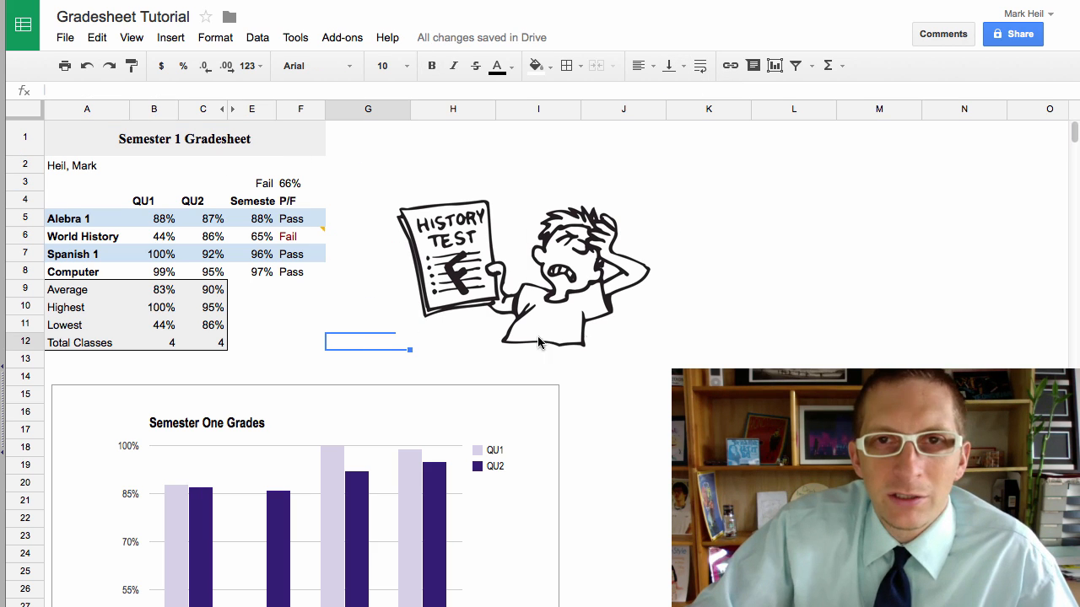